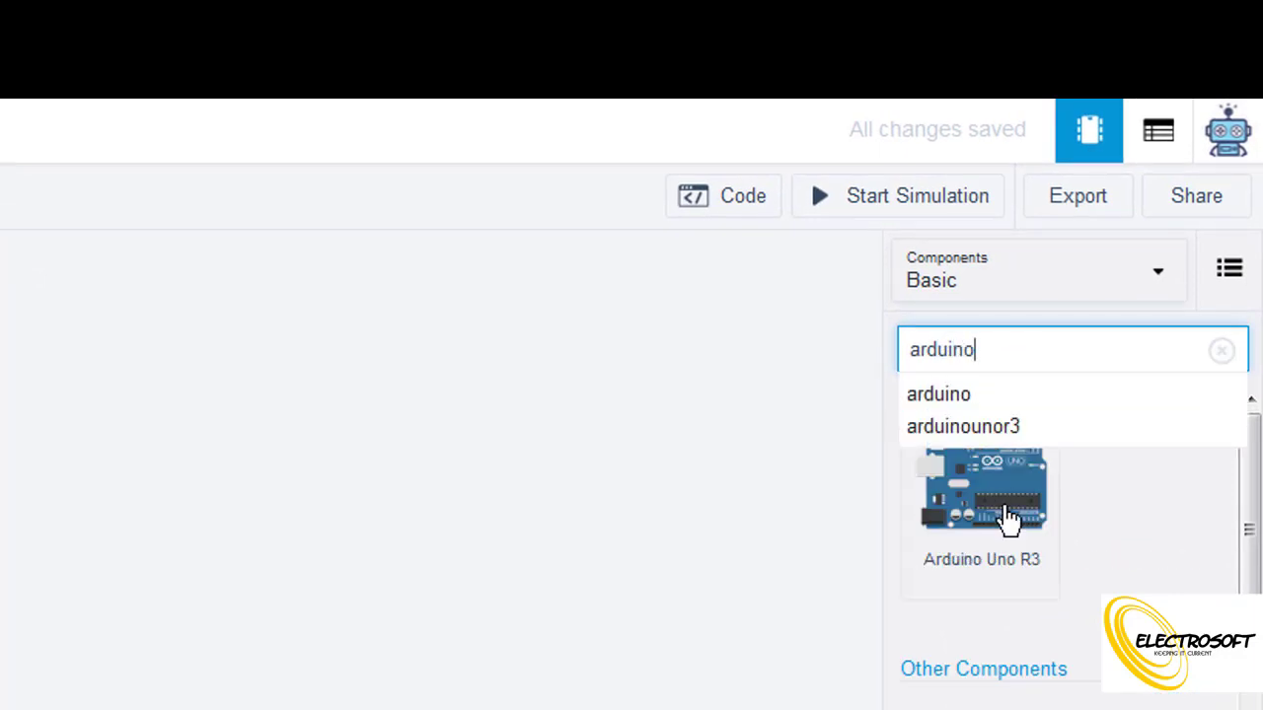
# Place an Arduino Uno R3 board on the empty work area.
pyautogui.click(980, 530)
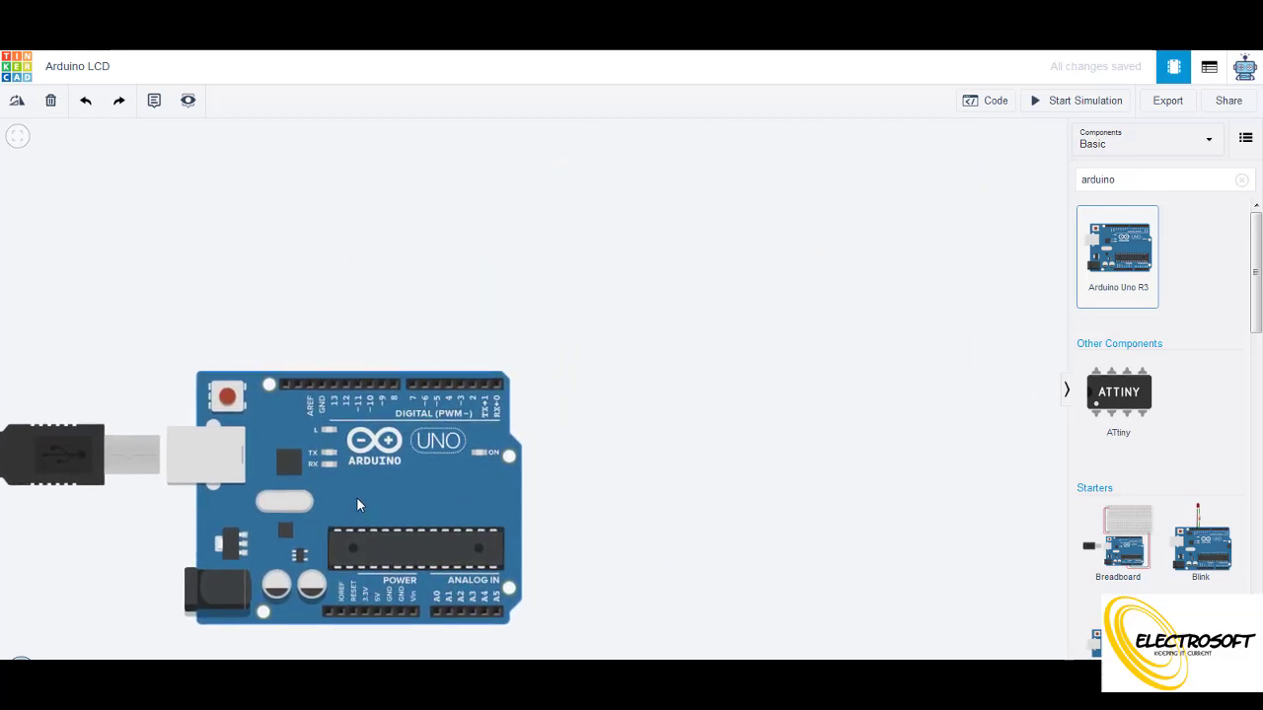
pyautogui.click(605, 403)
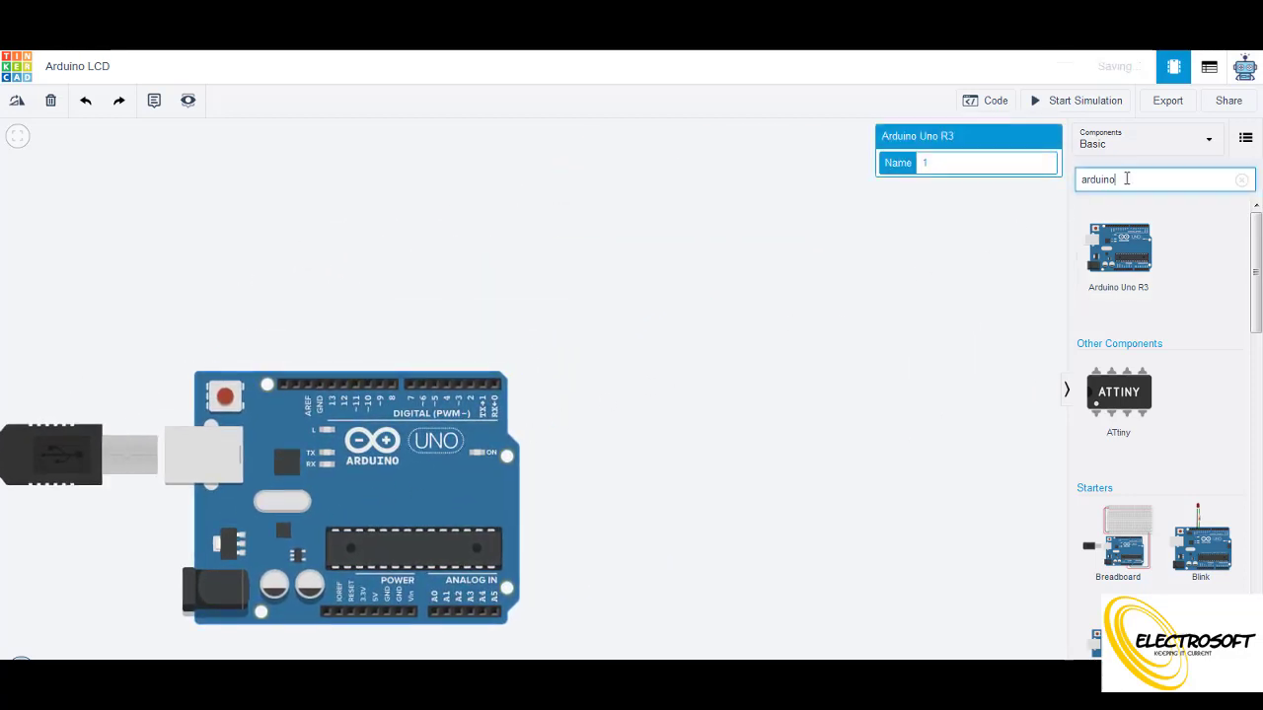
# Find the LCD 16 x 2 by searching the components for "lcd", and place it beside the Arduino's digital-pin end.
pyautogui.moveTo(1127, 180); pyautogui.dragTo(1084, 181)
pyautogui.write('lcd')
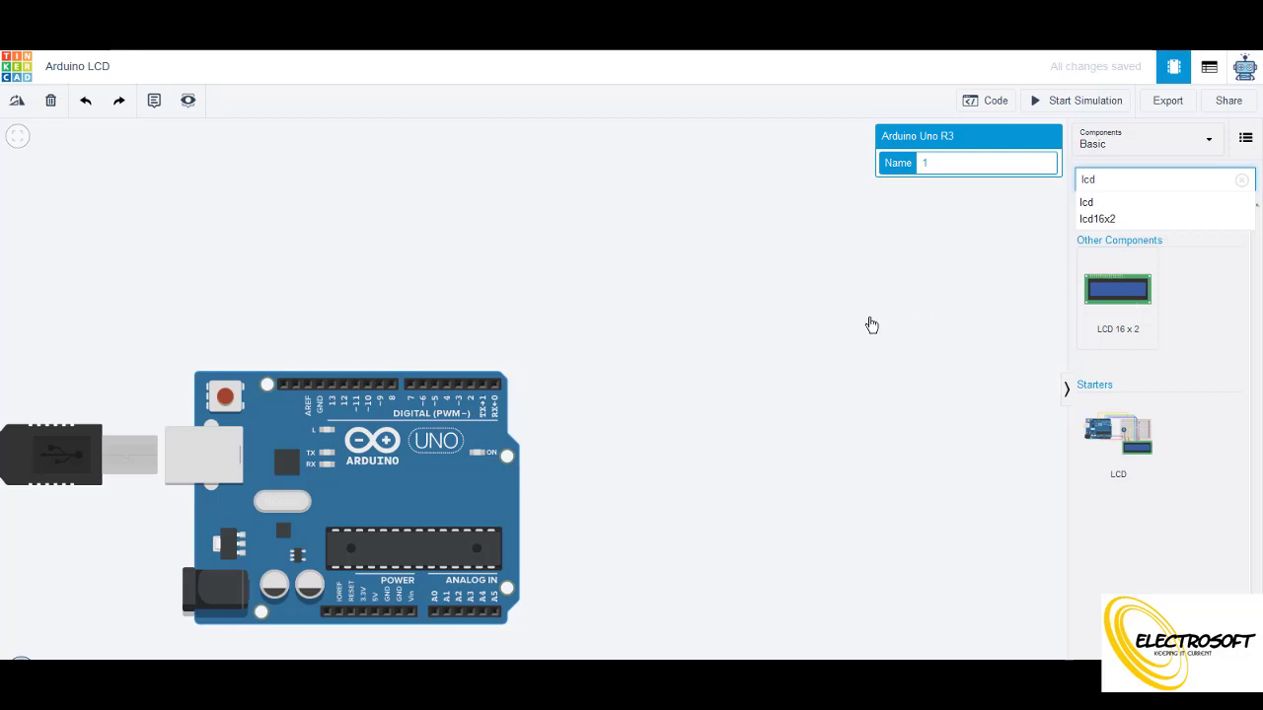
pyautogui.moveTo(872, 326); pyautogui.dragTo(841, 512)
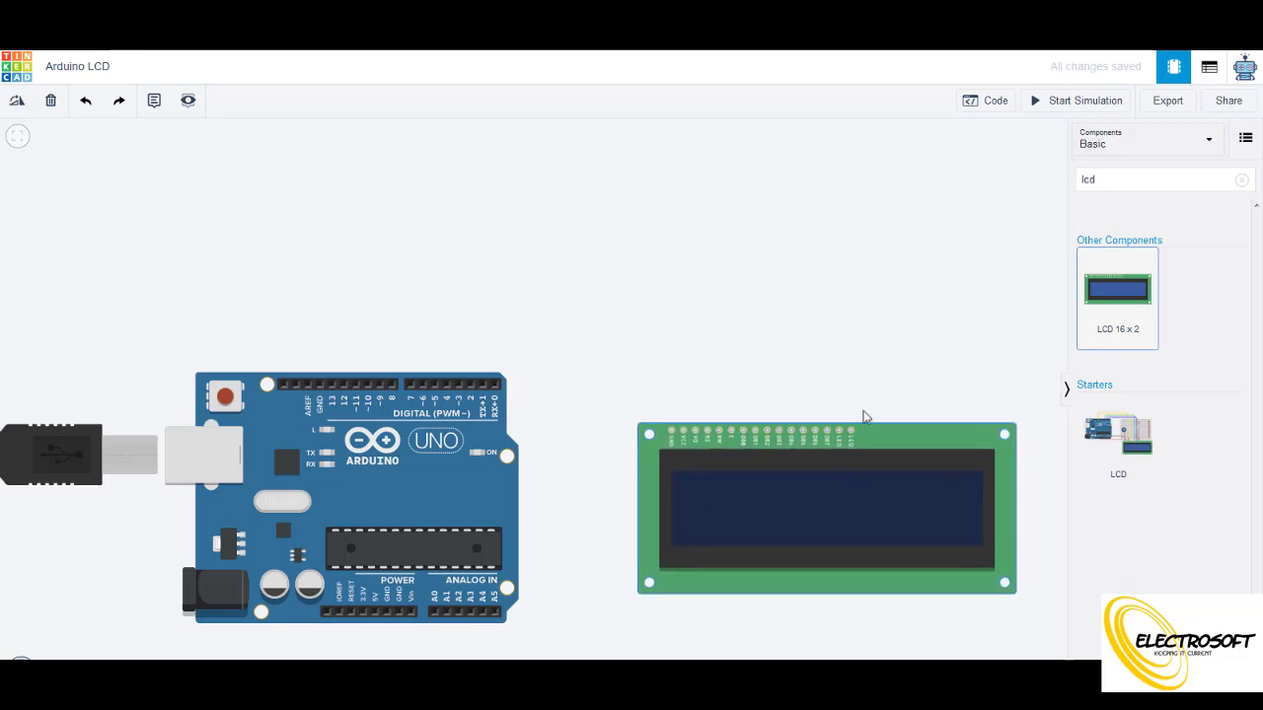
pyautogui.scroll(-2, 780, 291)
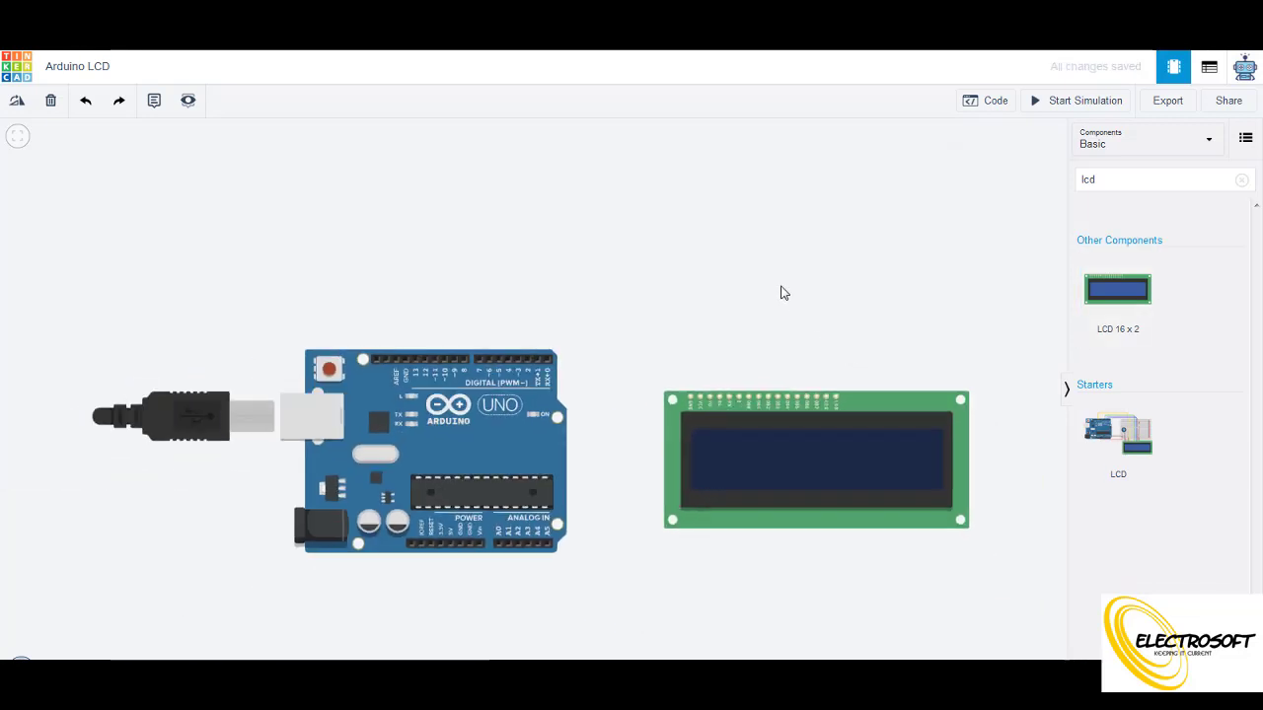
pyautogui.scroll(-1, 781, 292)
pyautogui.scroll(2, 872, 528)
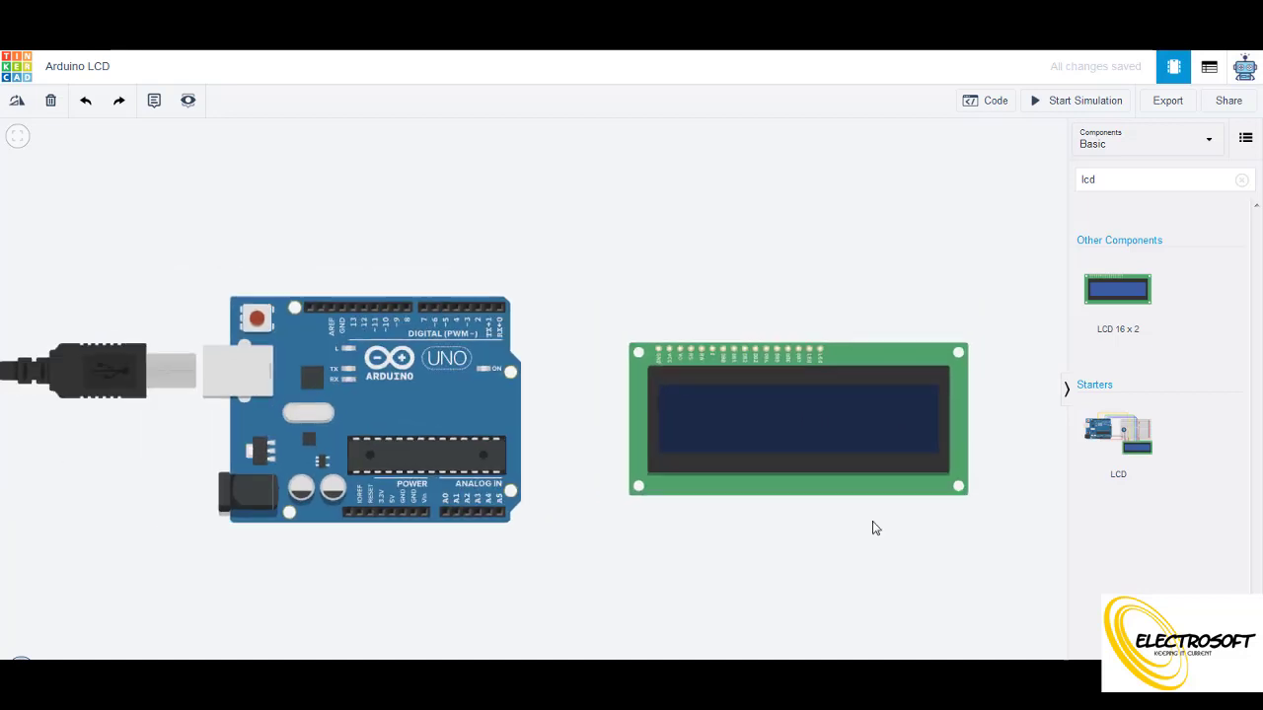
pyautogui.scroll(-1, 872, 528)
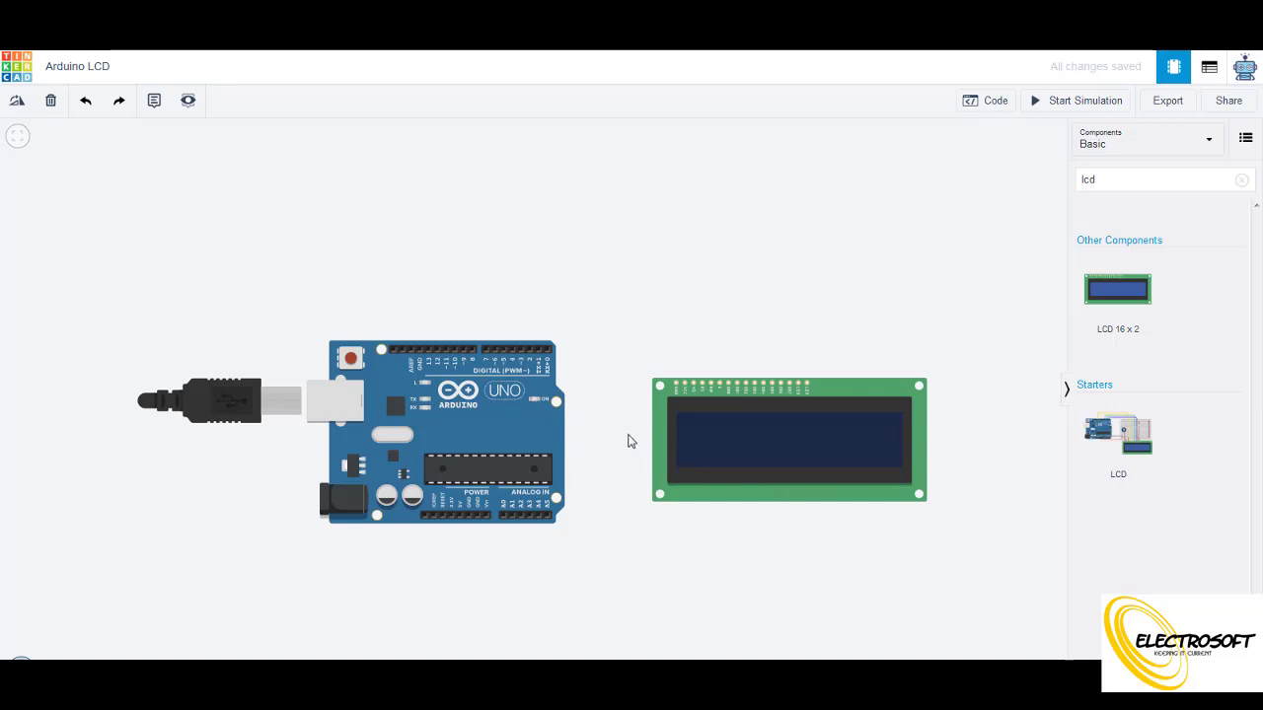
pyautogui.scroll(5, 727, 436)
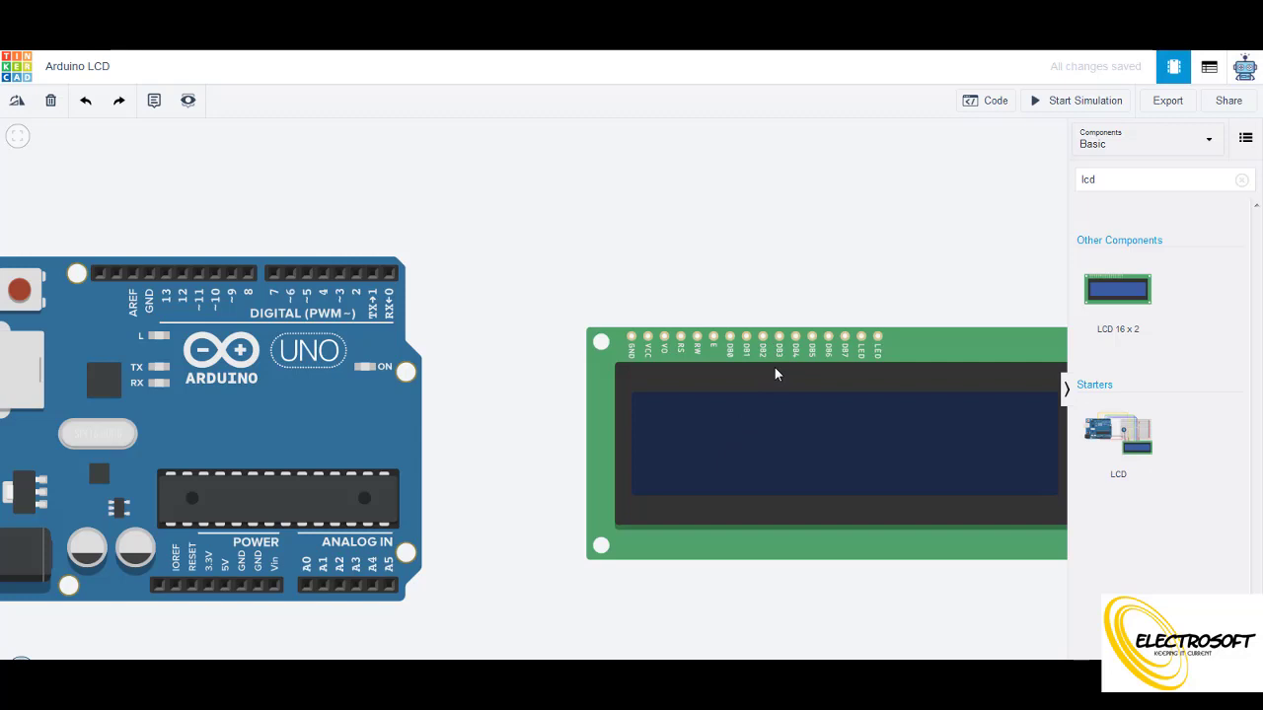
pyautogui.scroll(1, 601, 332)
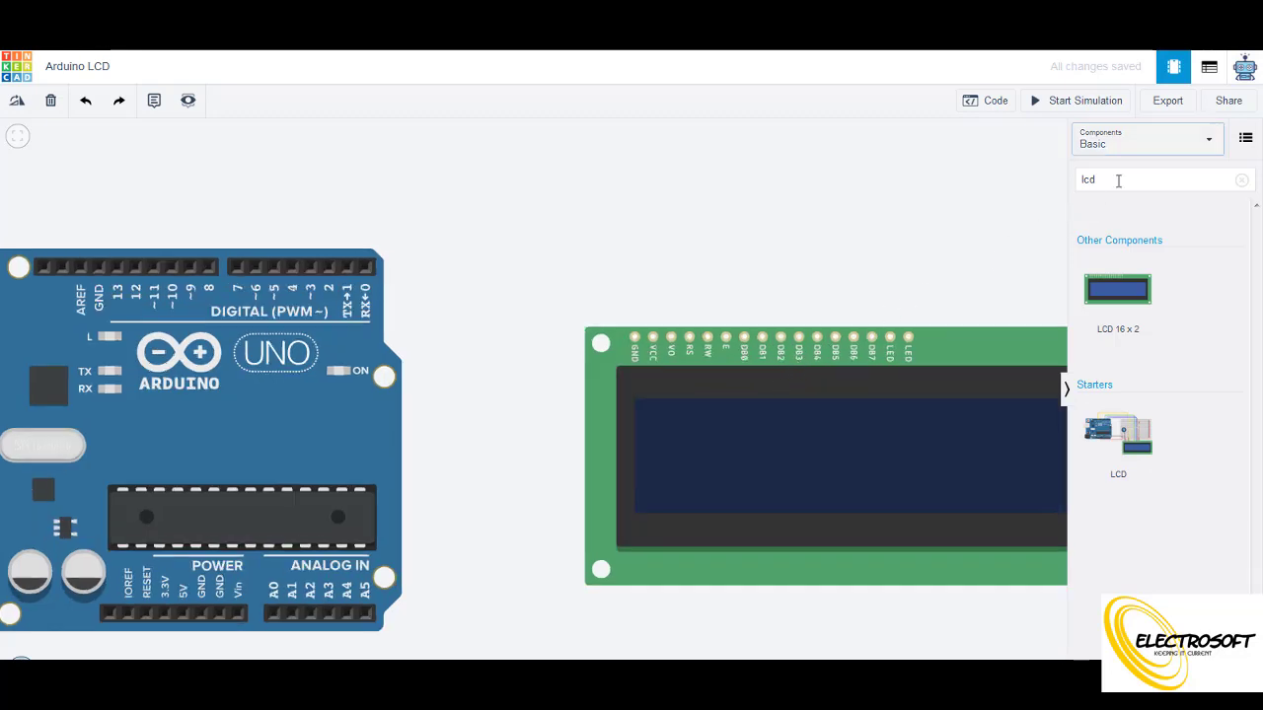
# Find the Breadboard Small by searching the components for "breadb", and place it next to the Arduino above the LCD.
pyautogui.click(1122, 179)
pyautogui.write('b')
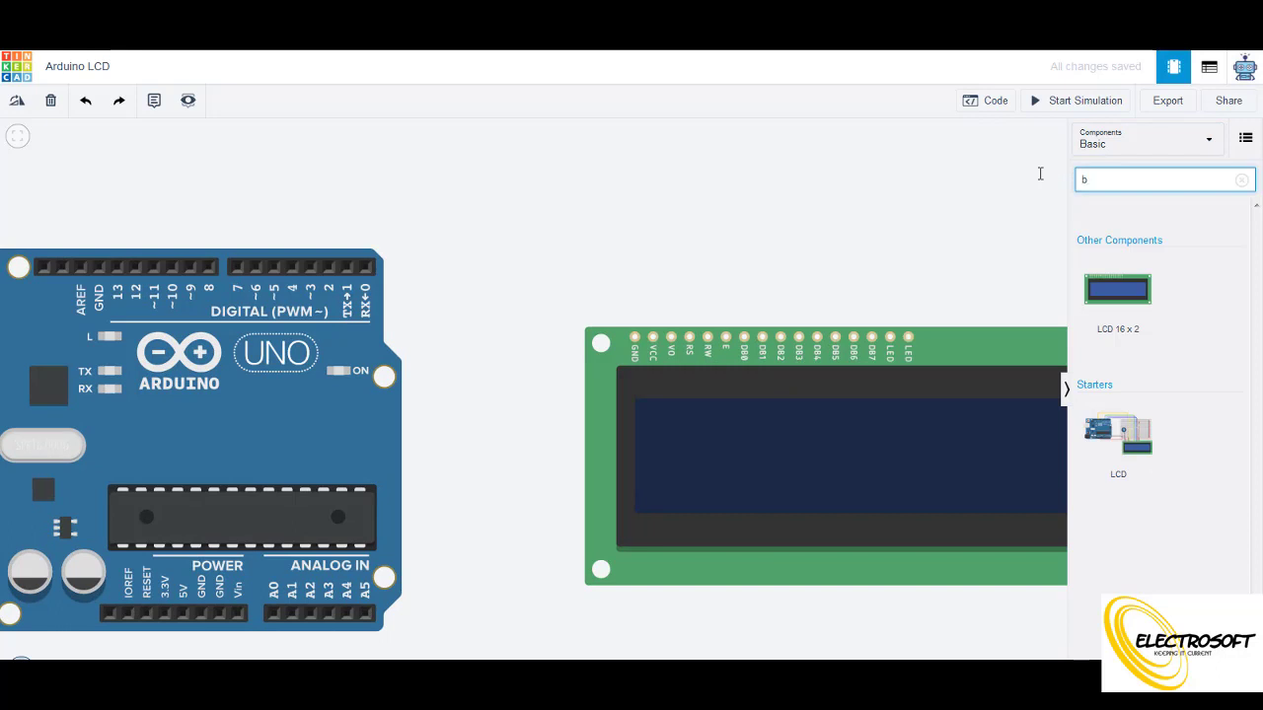
pyautogui.write('readbaord')
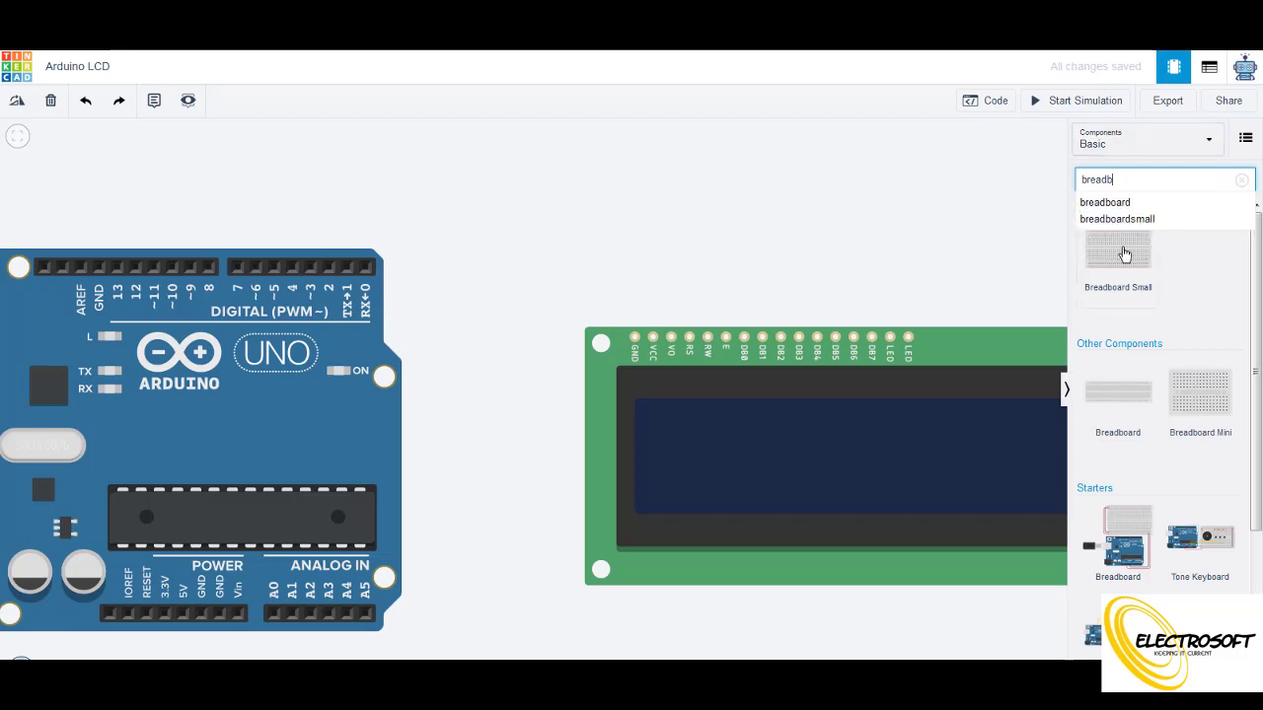
pyautogui.click(1121, 253)
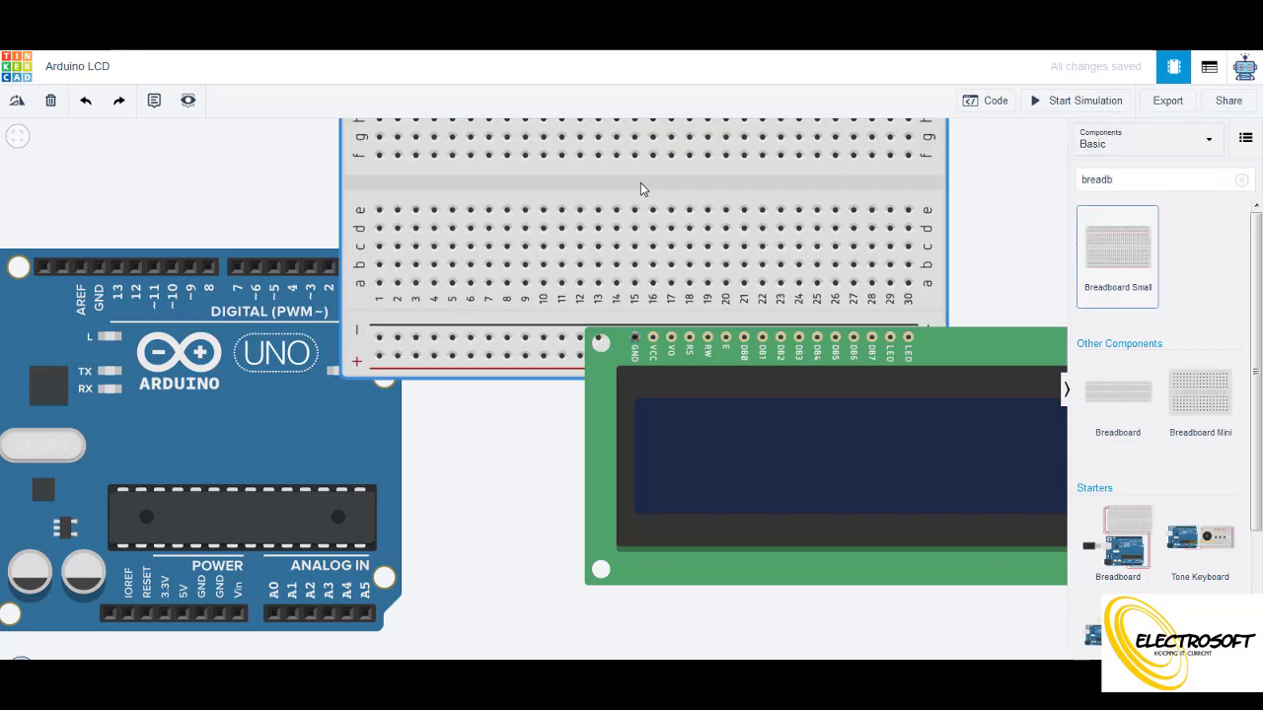
pyautogui.click(874, 194)
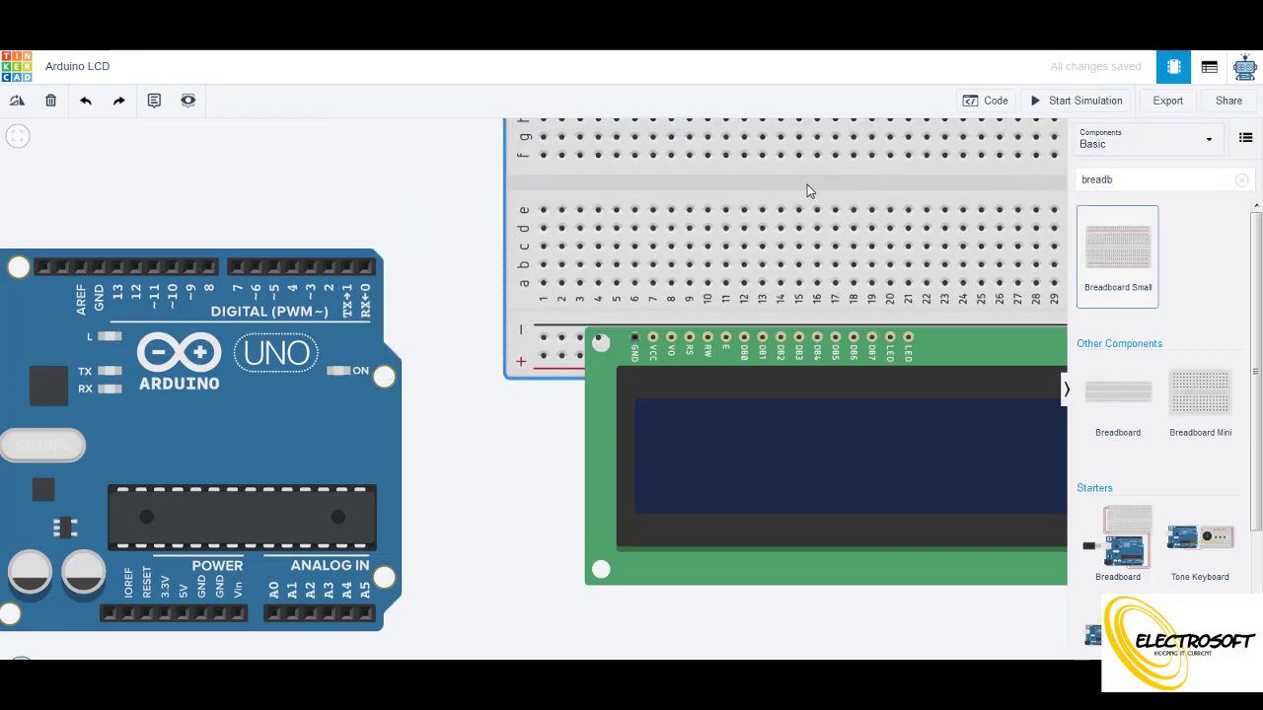
# Move the LCD down so it sits clear below the breadboard.
pyautogui.scroll(-2, 808, 190)
pyautogui.scroll(-3, 807, 191)
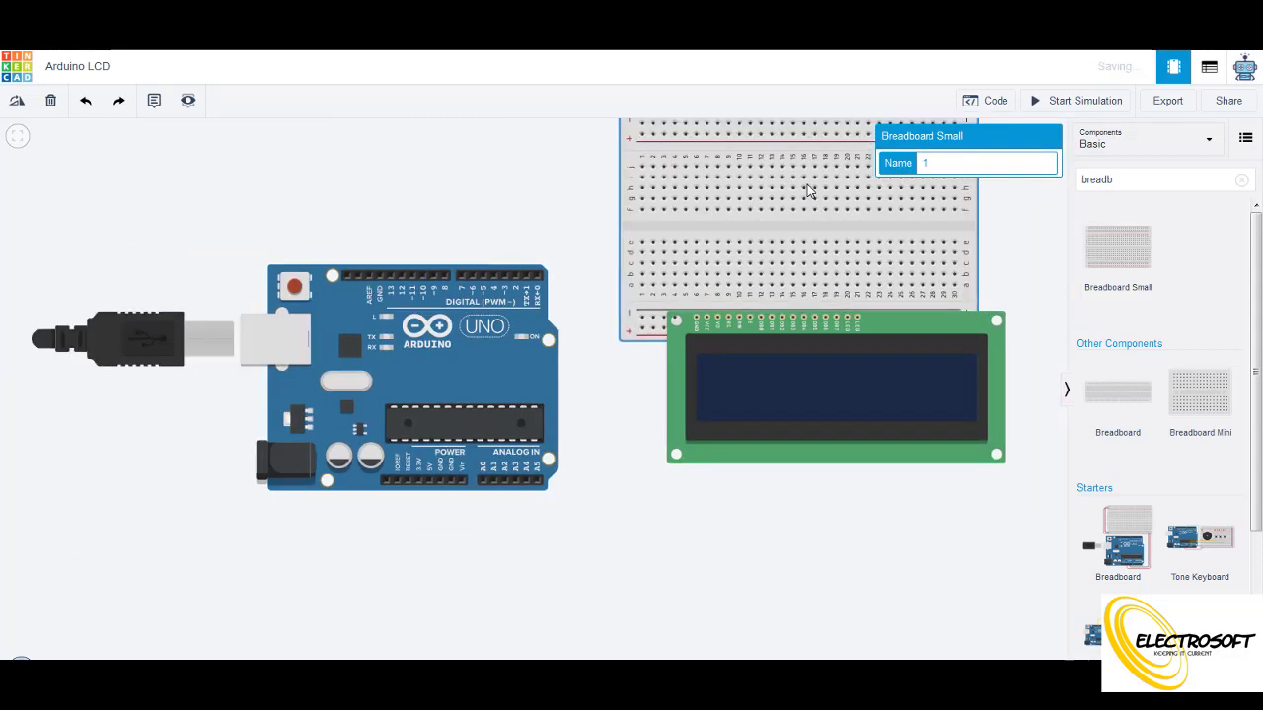
pyautogui.moveTo(905, 352); pyautogui.dragTo(901, 498)
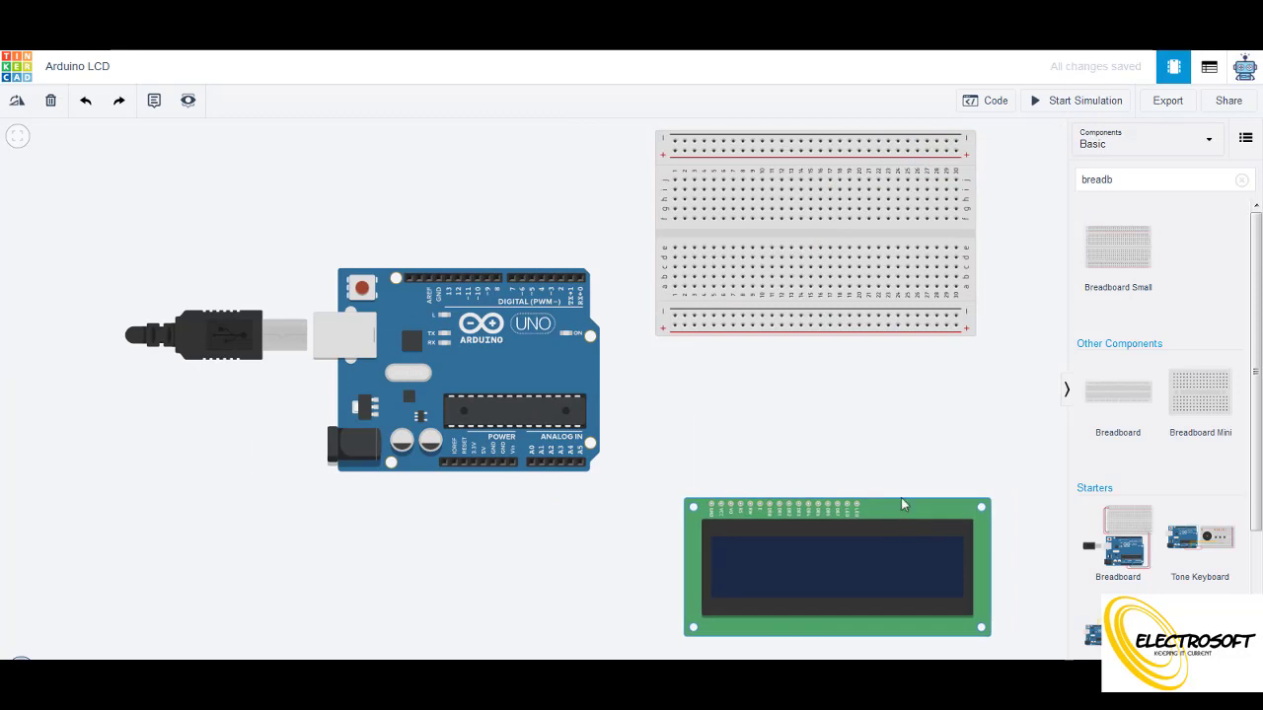
pyautogui.click(878, 251)
pyautogui.click(869, 278)
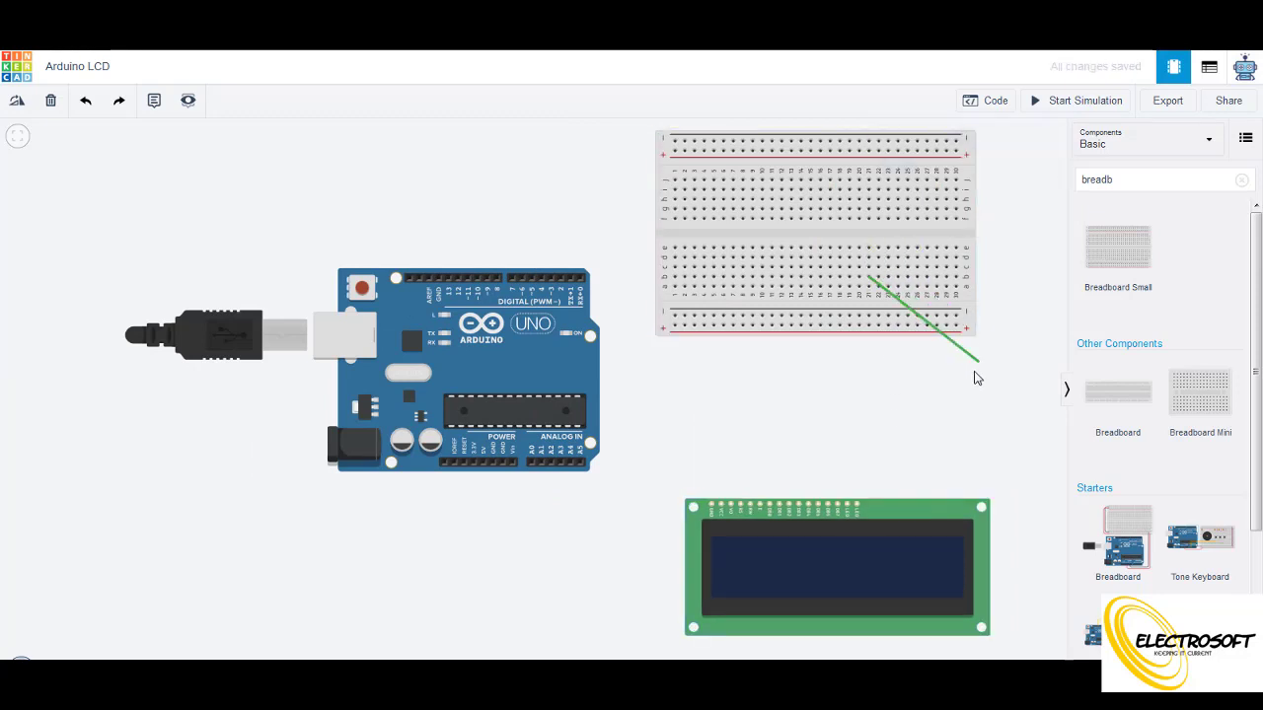
pyautogui.press('Escape')
# Move the small breadboard down beside the Arduino, just above the LCD.
pyautogui.moveTo(970, 181); pyautogui.dragTo(990, 292)
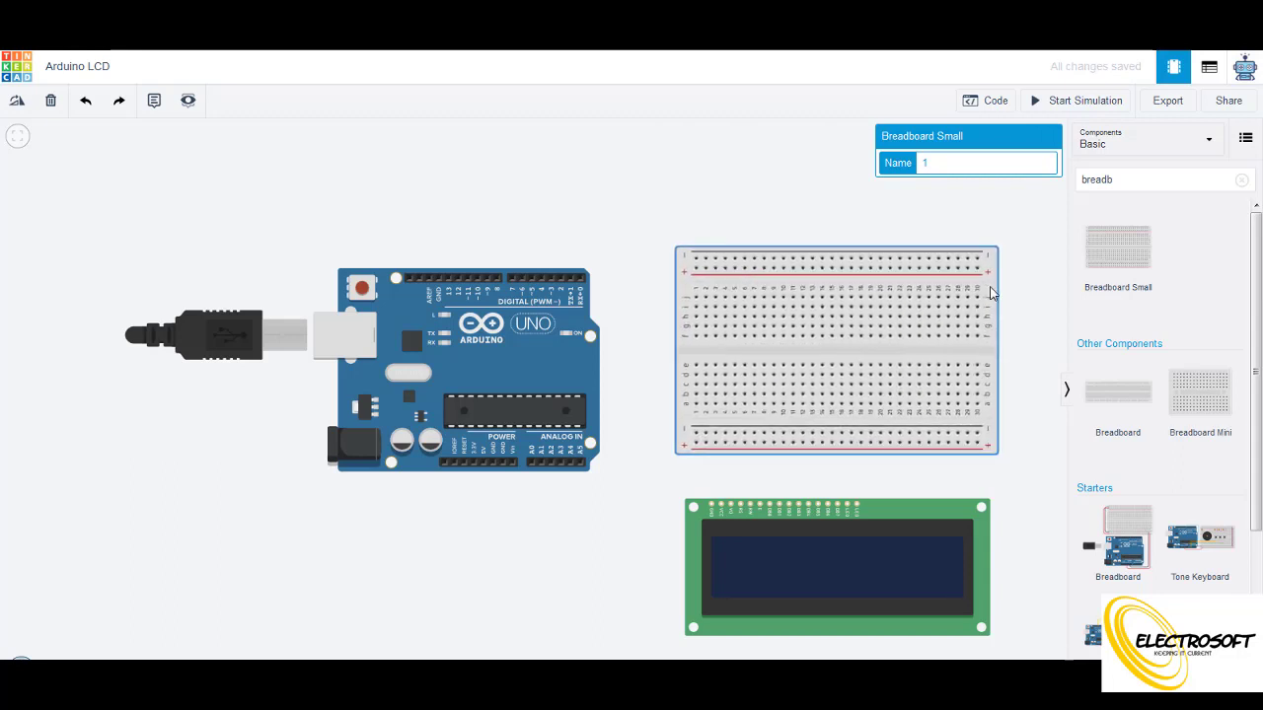
pyautogui.click(1039, 307)
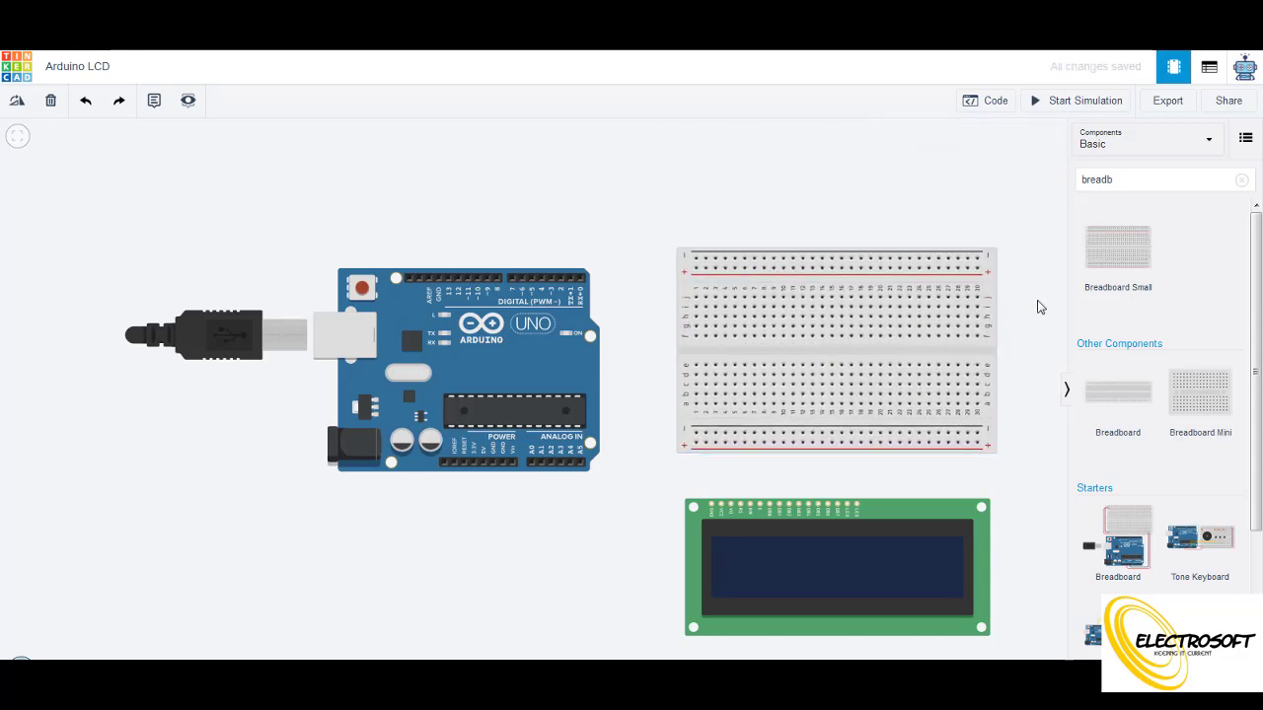
# Wire the Arduino's second power-header GND pin to the first hole of the breadboard's lower negative rail, with squared bends around the board.
pyautogui.scroll(1, 1036, 306)
pyautogui.scroll(2, 553, 410)
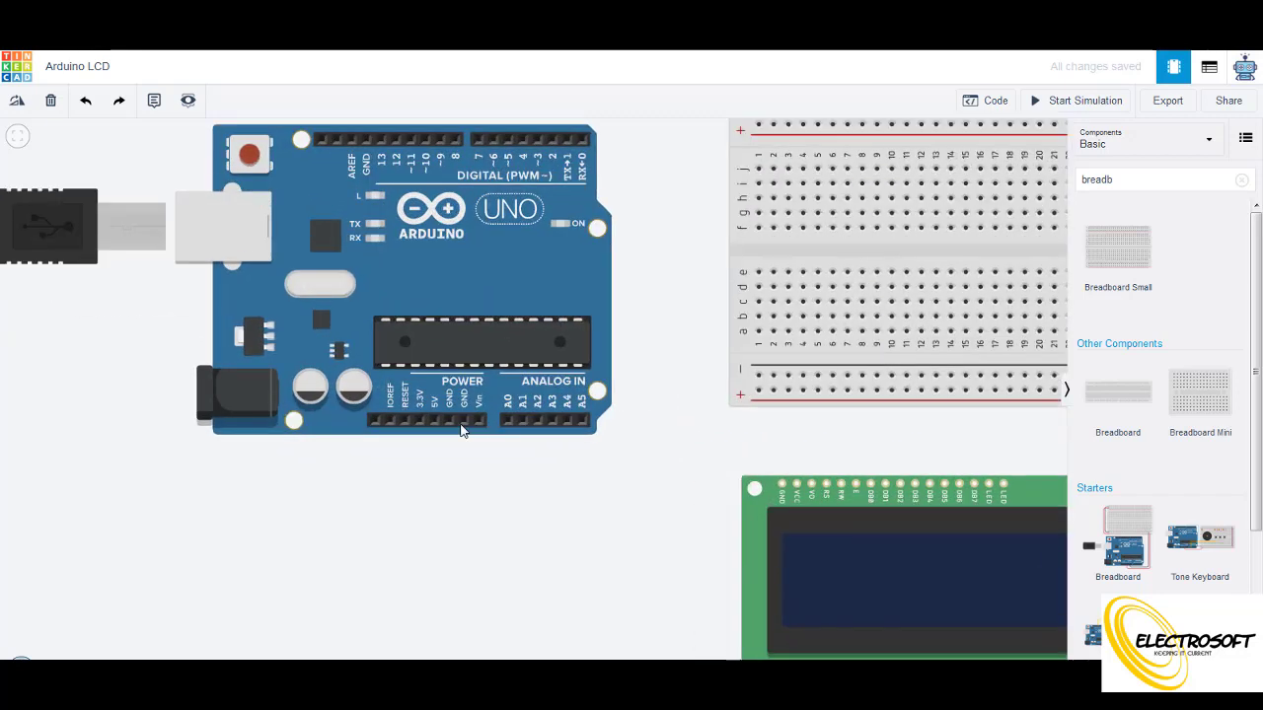
pyautogui.click(461, 423)
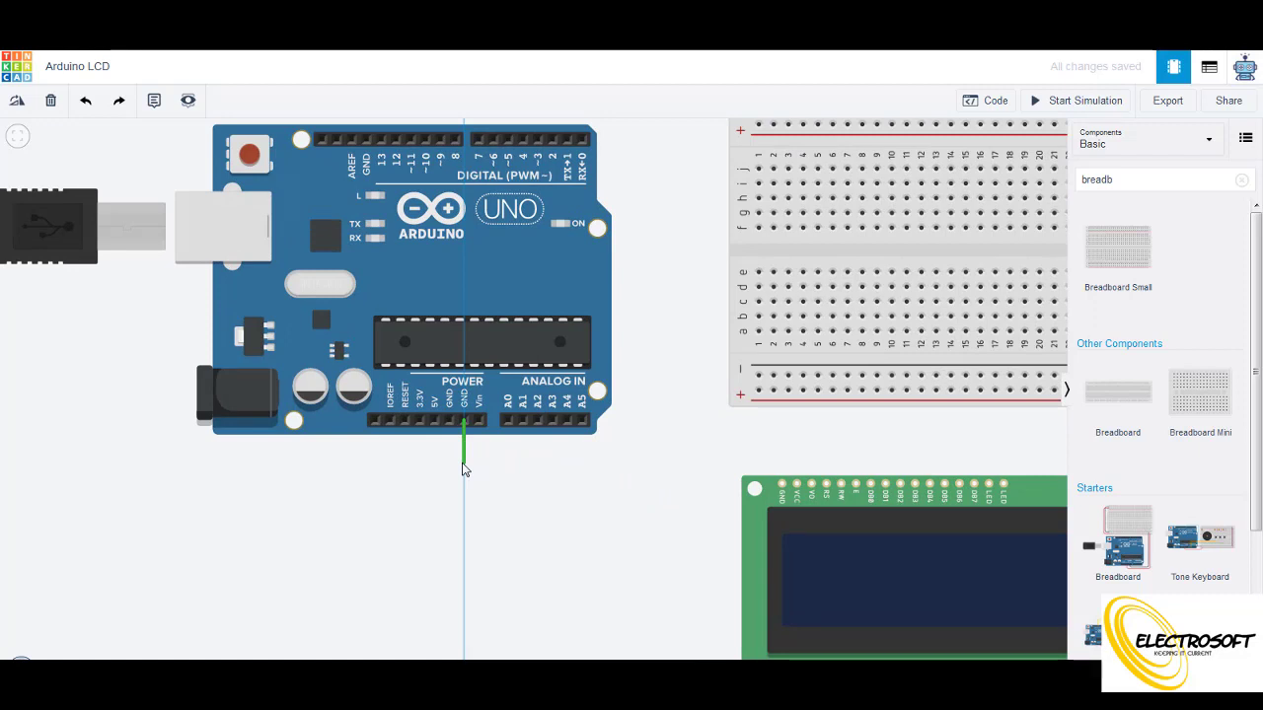
pyautogui.click(463, 461)
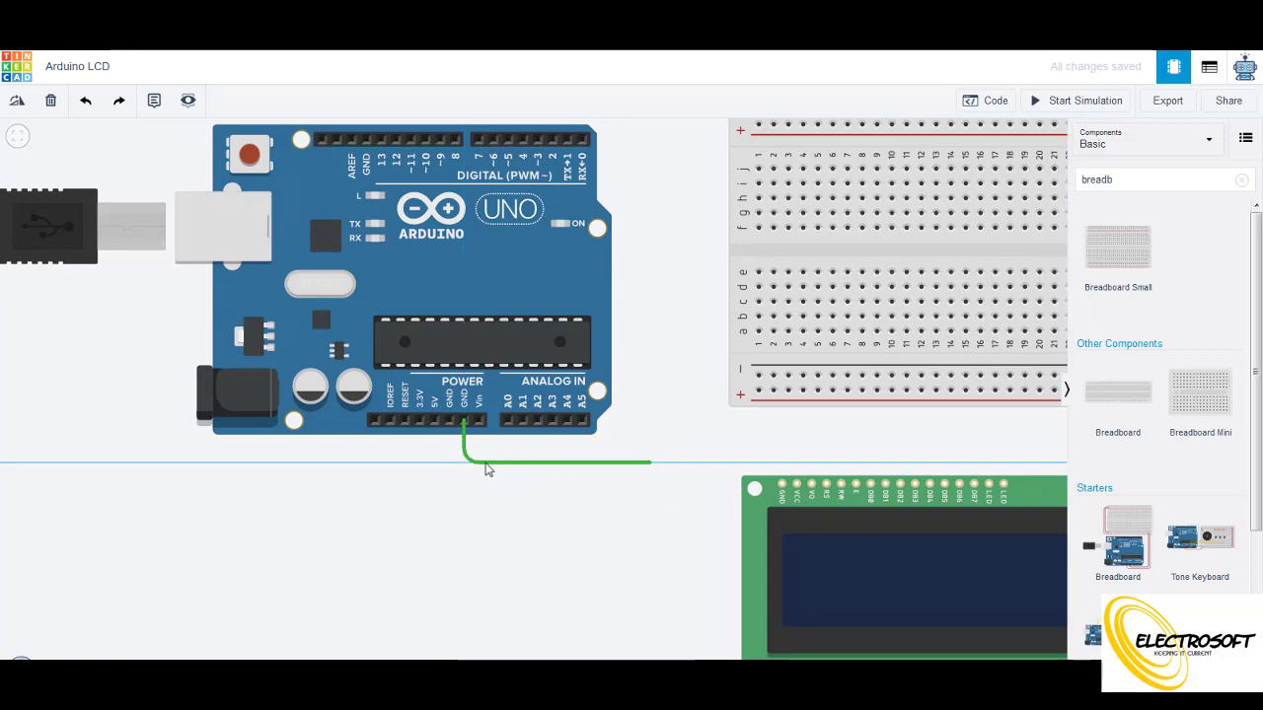
pyautogui.click(665, 462)
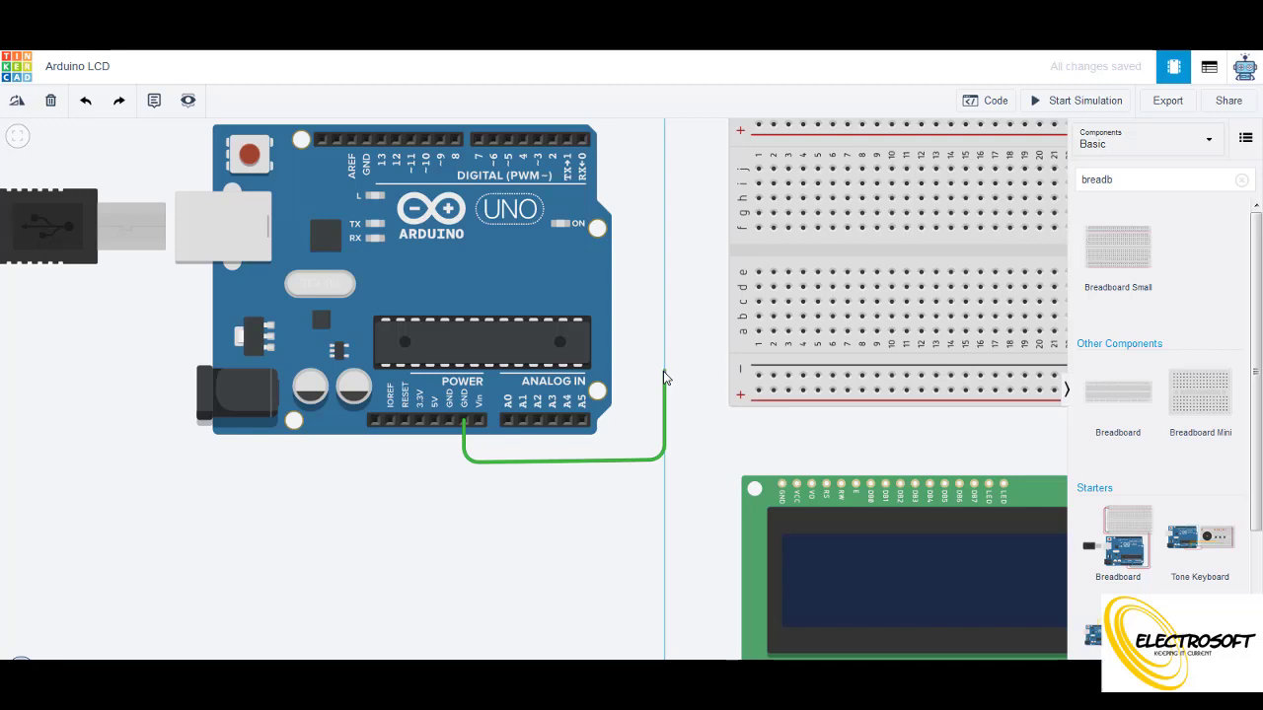
pyautogui.click(665, 376)
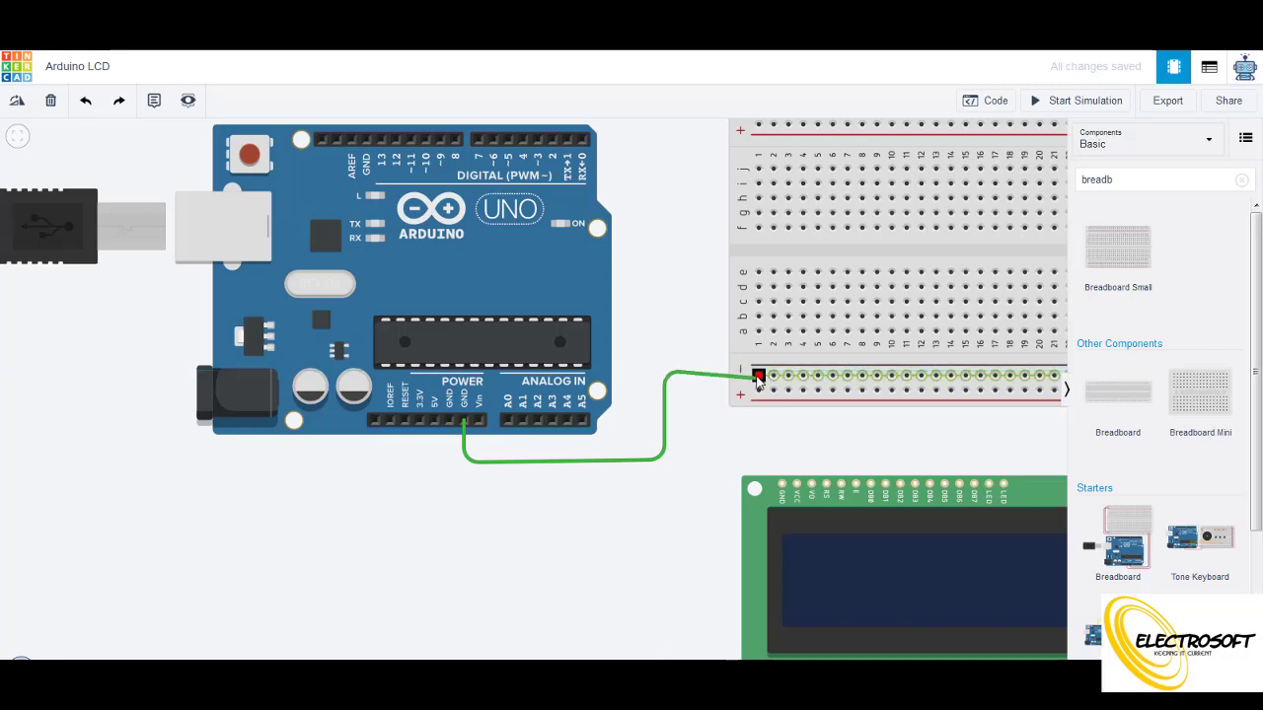
pyautogui.click(757, 376)
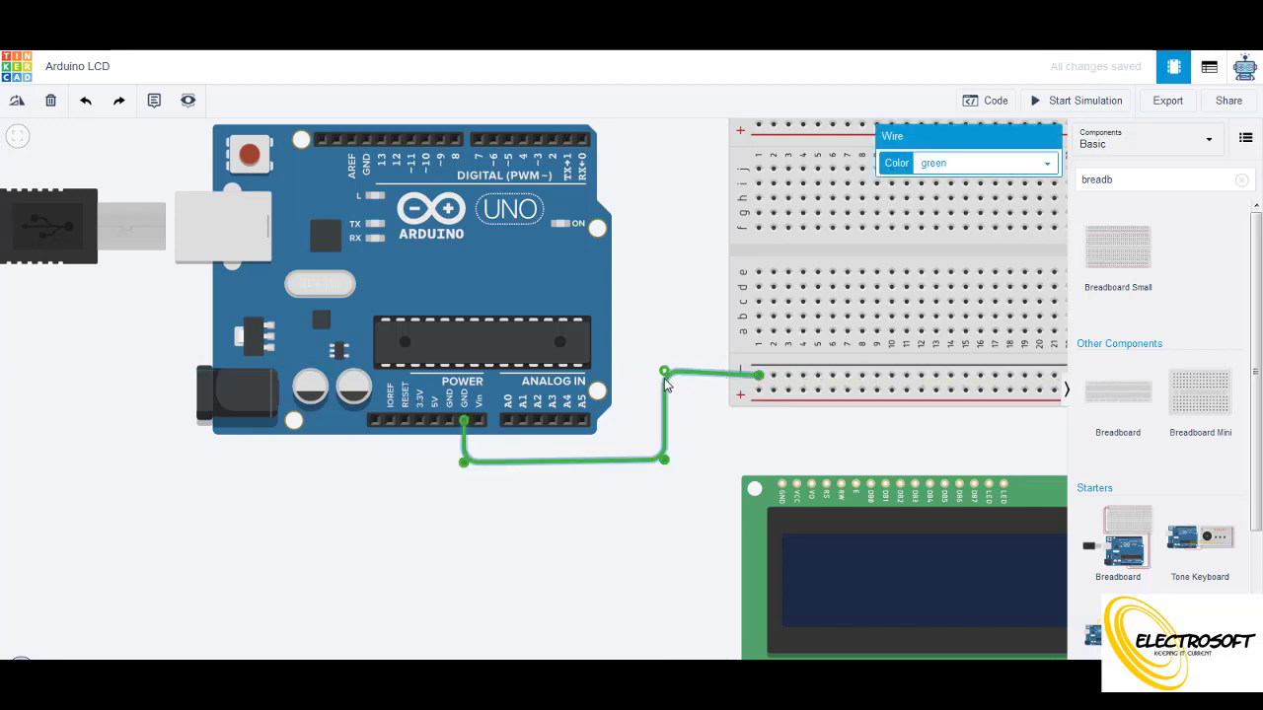
pyautogui.moveTo(665, 375); pyautogui.dragTo(665, 377)
pyautogui.click(690, 351)
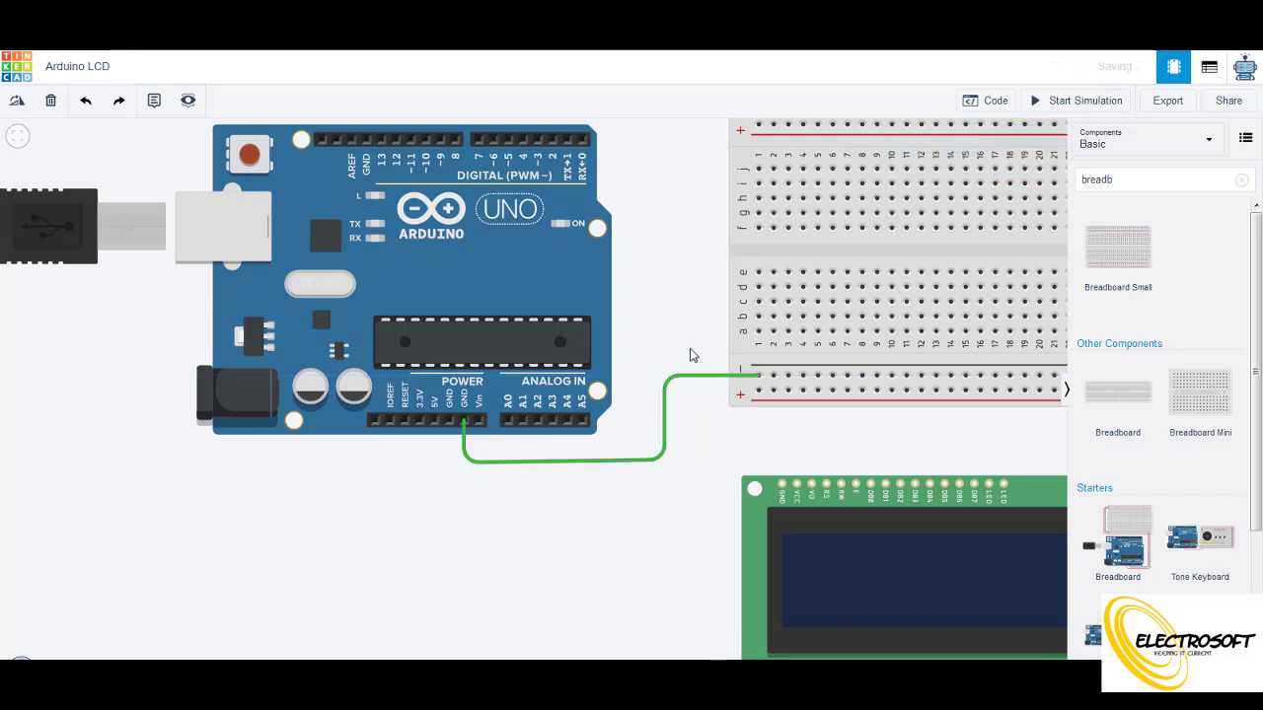
# Set the color of the ground wire to black.
pyautogui.click(708, 377)
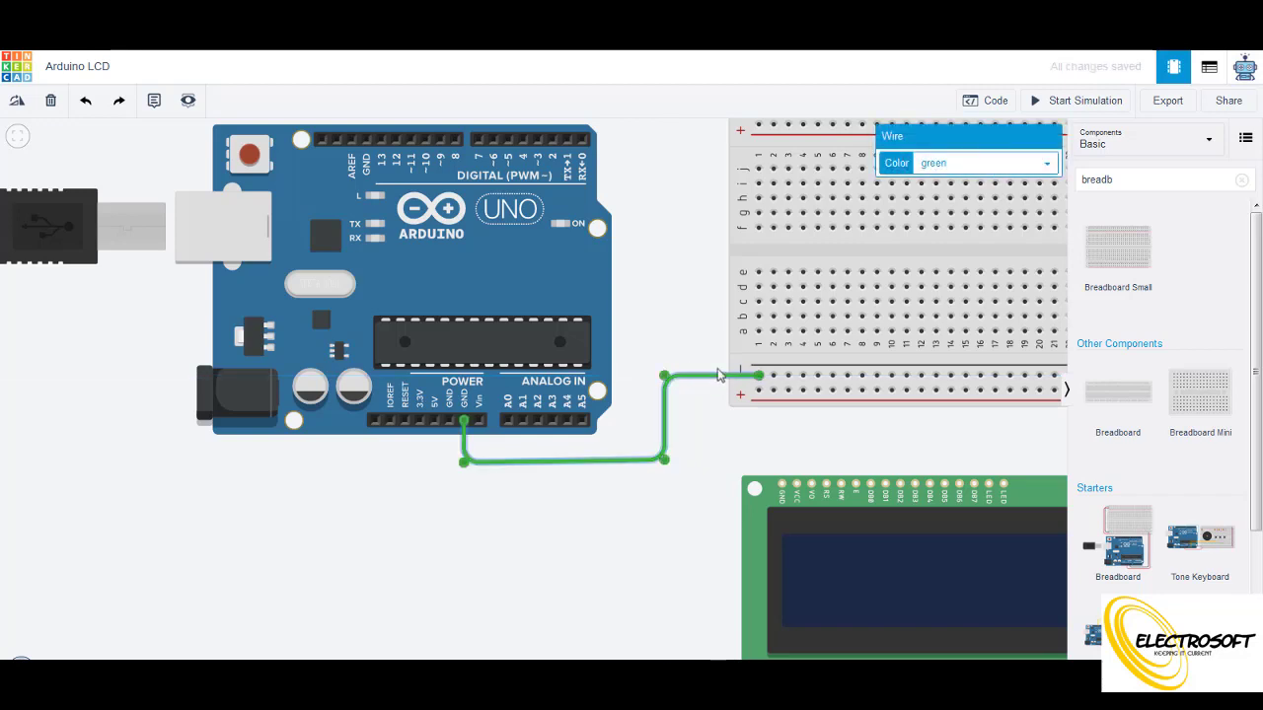
pyautogui.click(1030, 166)
pyautogui.click(965, 188)
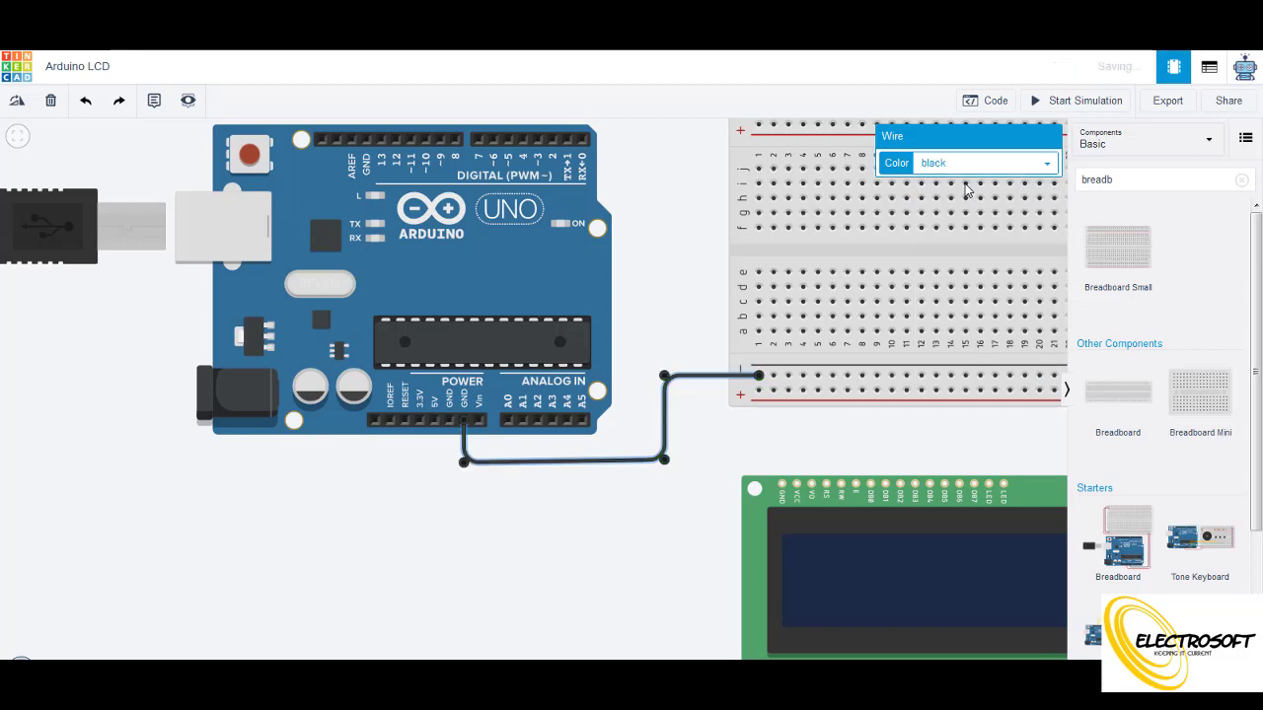
# Wire the Arduino's 5V pin to the first hole of the breadboard's lower positive rail, bending it below and around the ground wire.
pyautogui.click(433, 424)
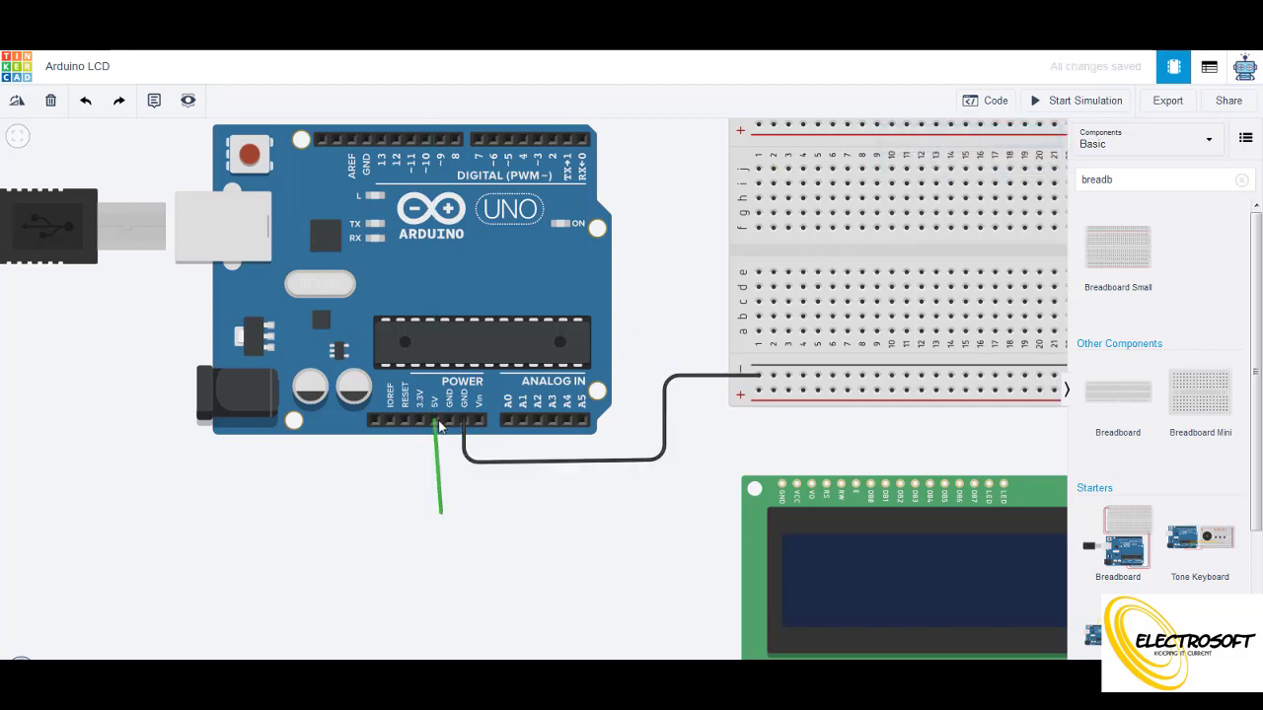
pyautogui.click(757, 393)
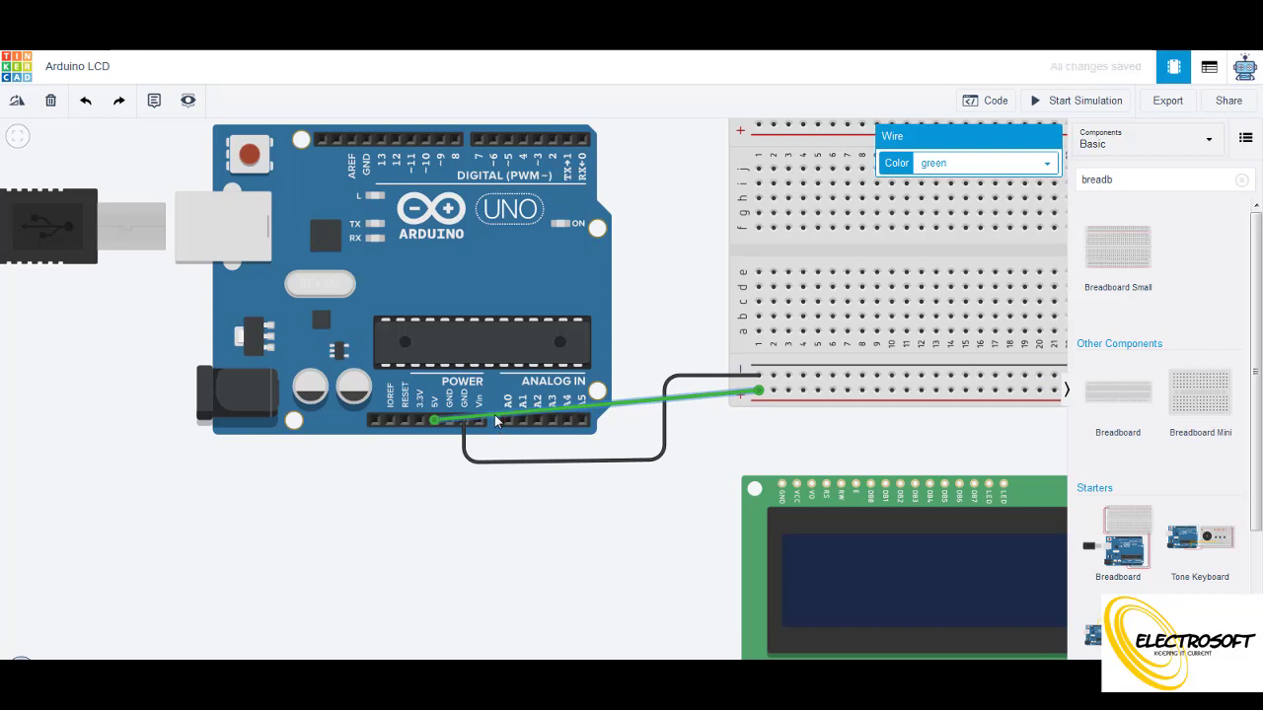
pyautogui.moveTo(497, 422); pyautogui.dragTo(434, 489)
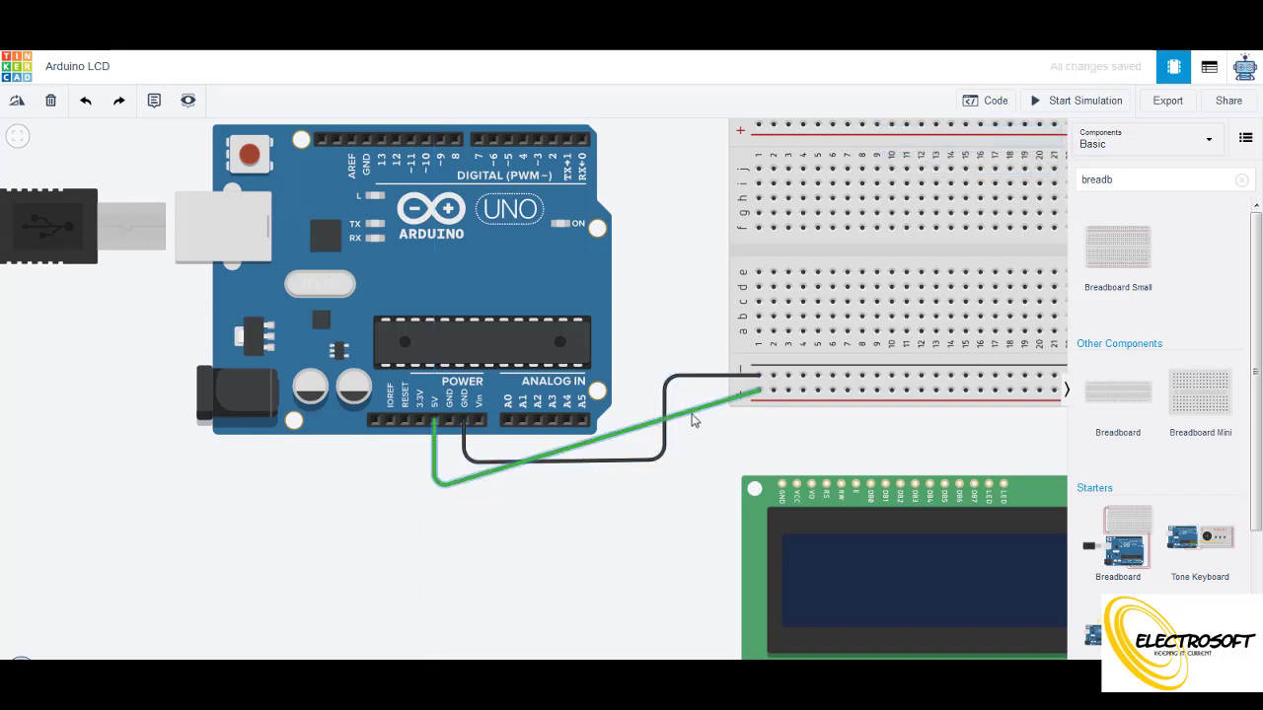
pyautogui.moveTo(689, 421); pyautogui.dragTo(680, 491)
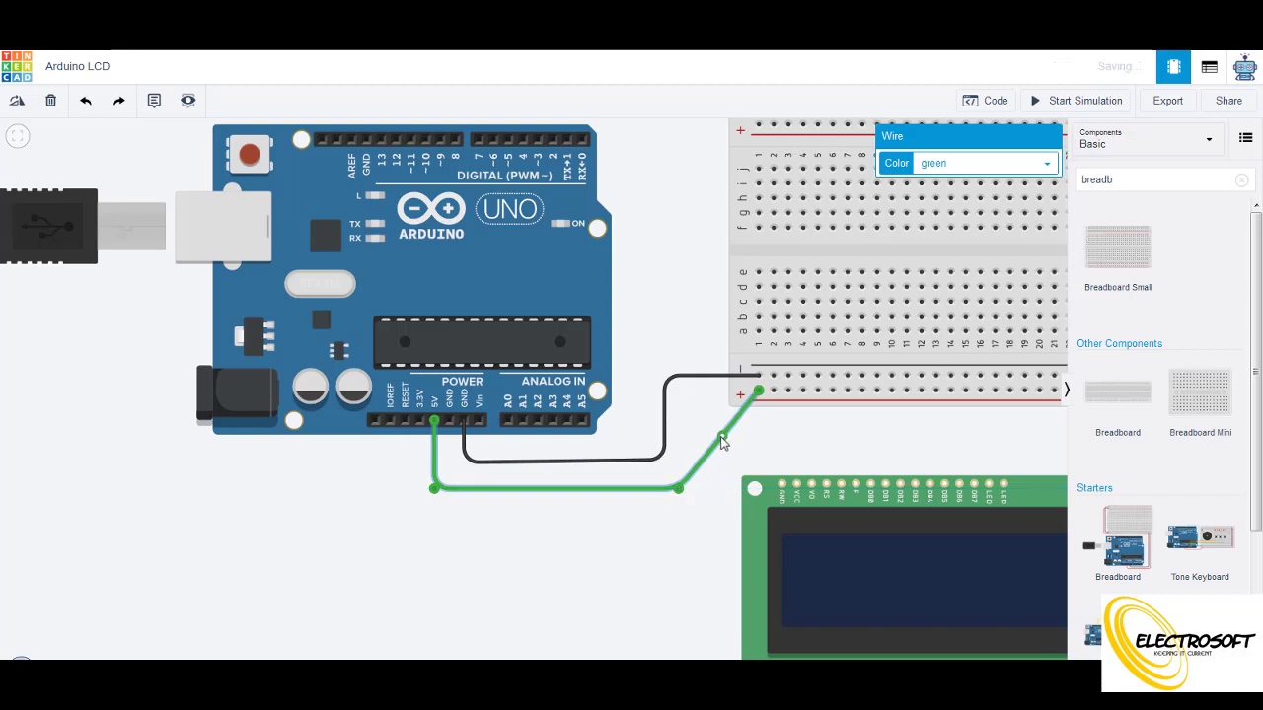
pyautogui.moveTo(718, 435); pyautogui.dragTo(681, 399)
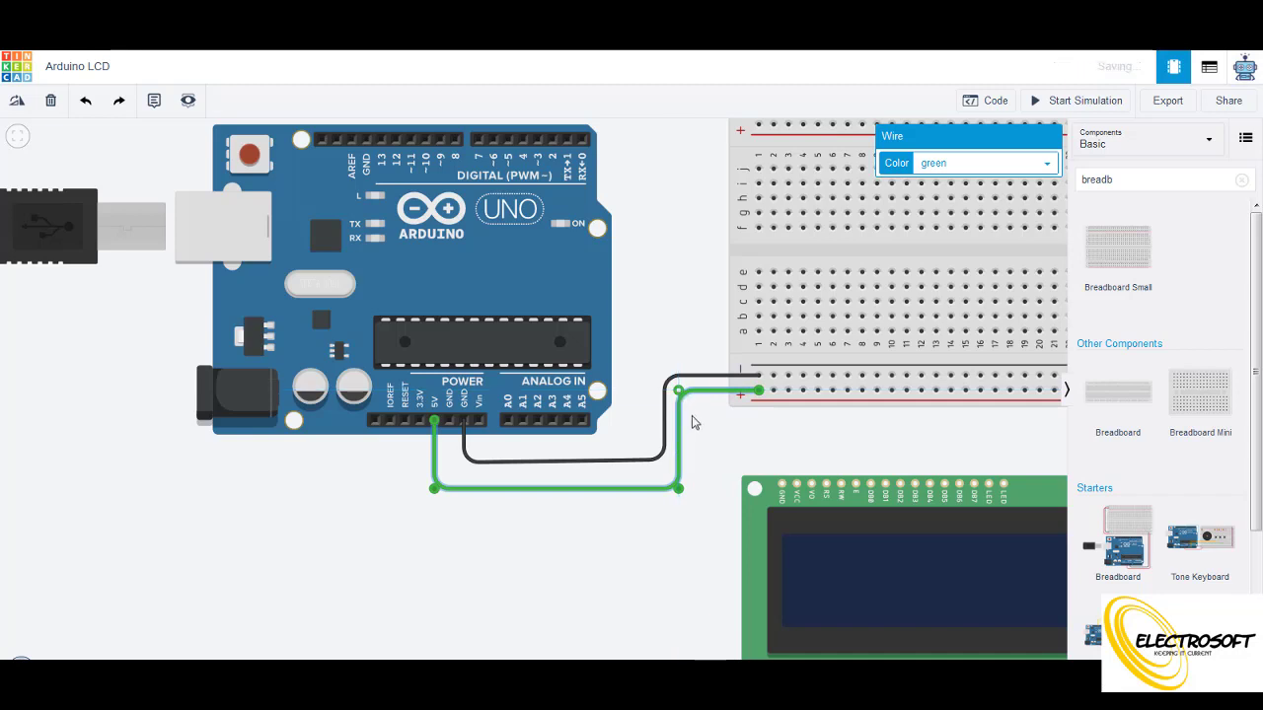
pyautogui.click(694, 419)
# Set the color of the 5V wire to red.
pyautogui.click(693, 396)
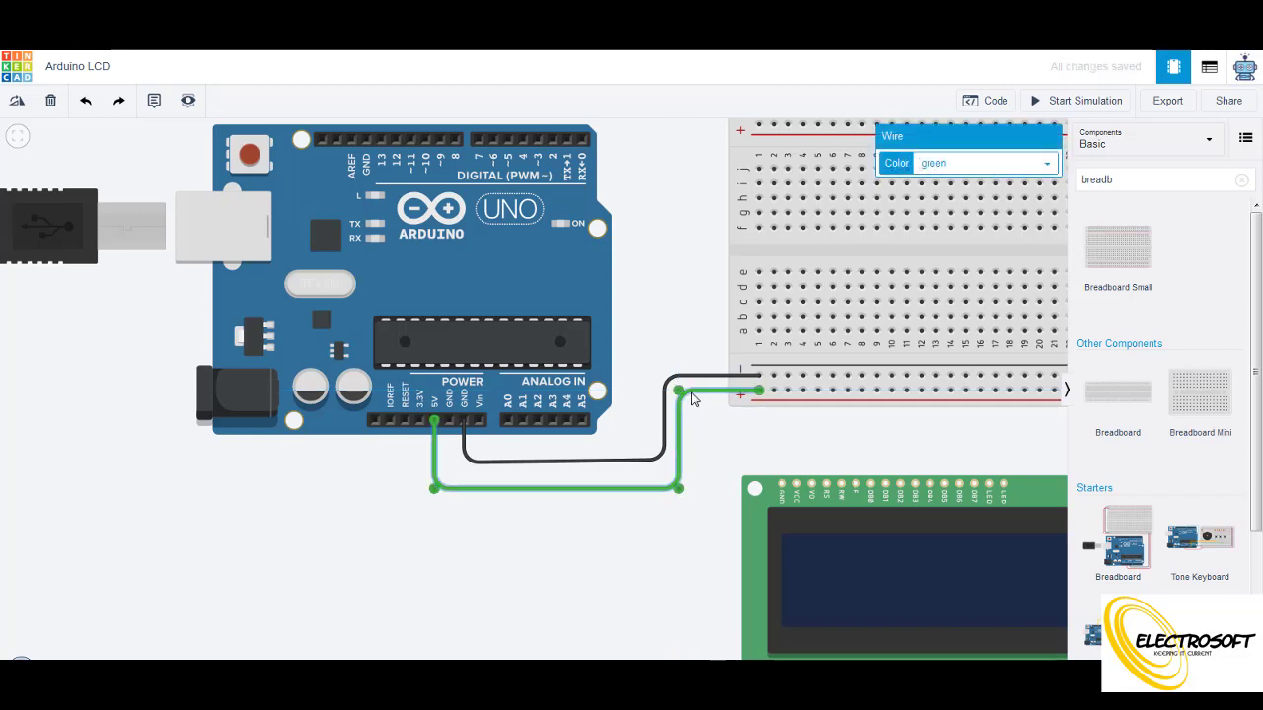
pyautogui.click(982, 164)
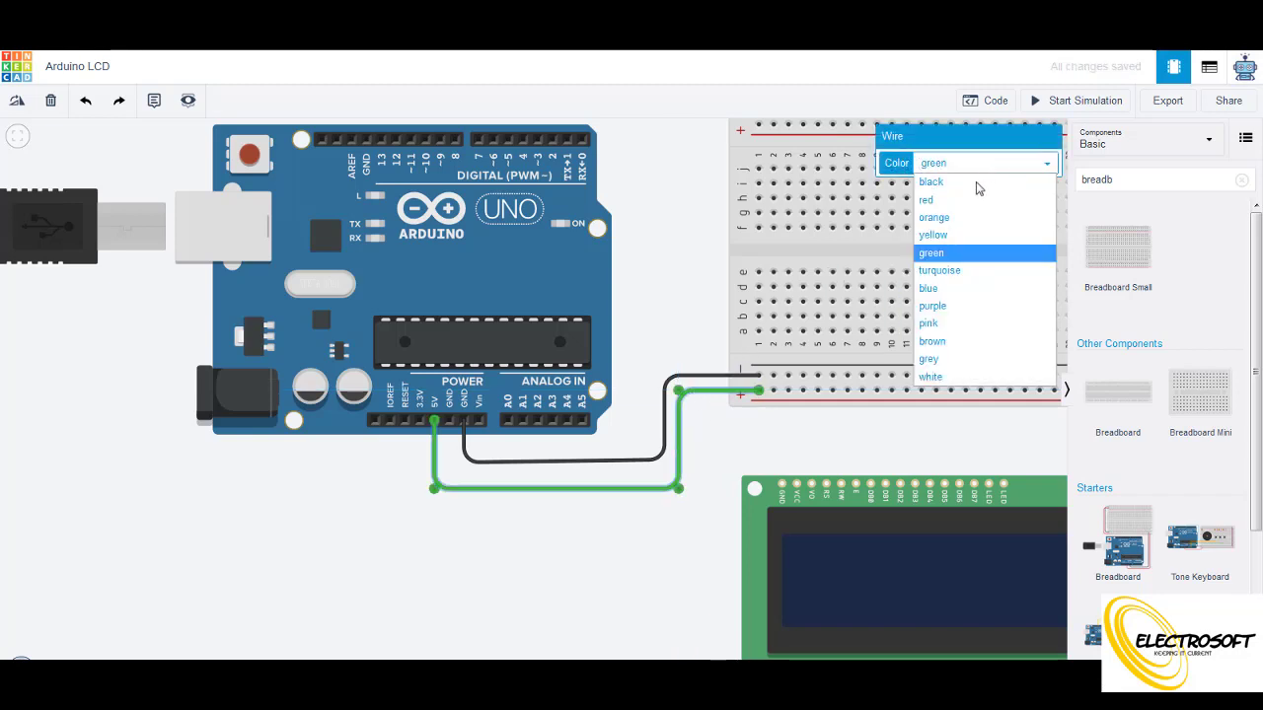
pyautogui.click(950, 201)
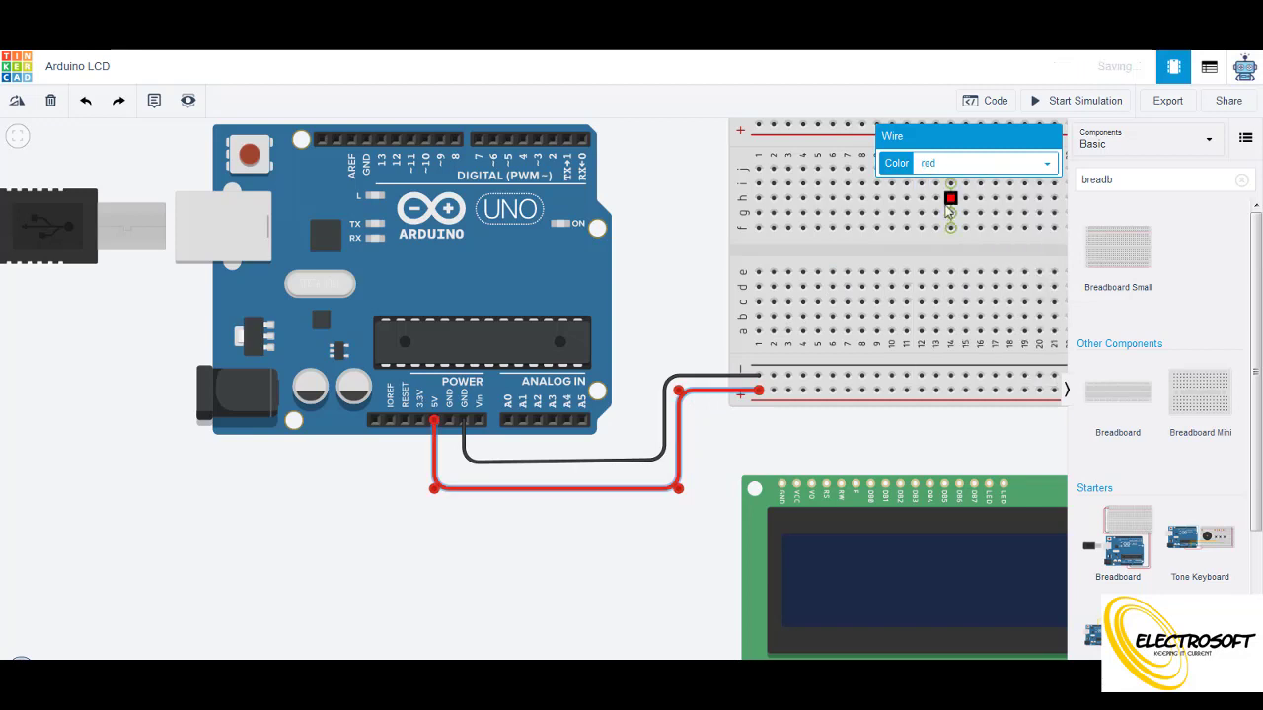
# Move the LCD up and to the left so it sits just below the breadboard.
pyautogui.click(719, 260)
pyautogui.moveTo(1034, 494); pyautogui.dragTo(991, 457)
pyautogui.scroll(-2, 990, 456)
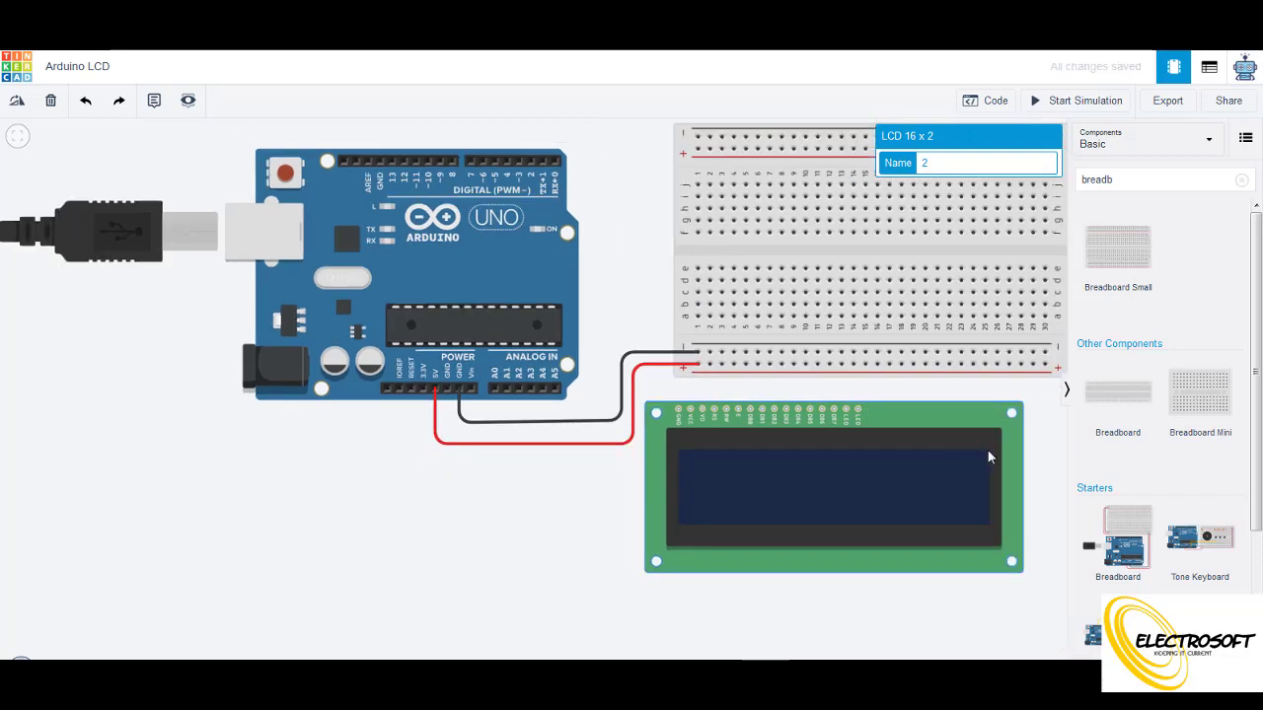
# Wire the LCD's LED Anode pin to the lower positive rail at column 13, with a small squared bend between them.
pyautogui.scroll(1, 987, 450)
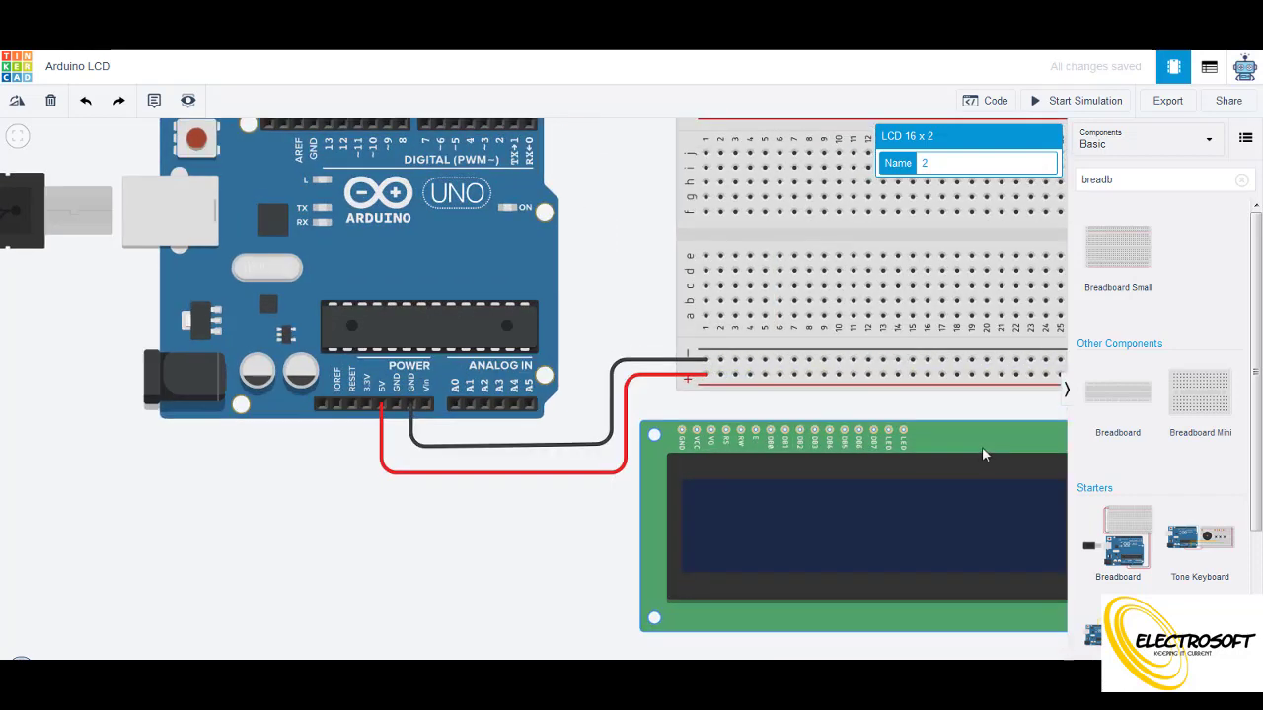
pyautogui.scroll(1, 921, 426)
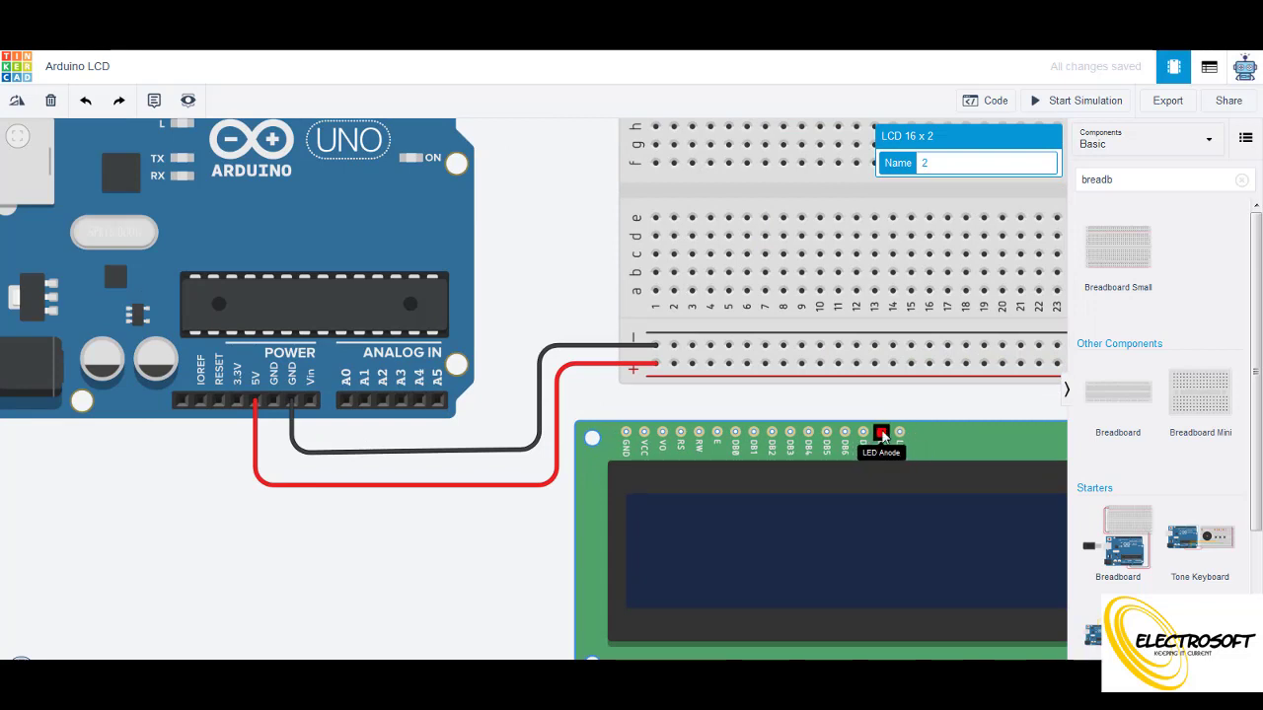
pyautogui.click(883, 435)
pyautogui.click(874, 364)
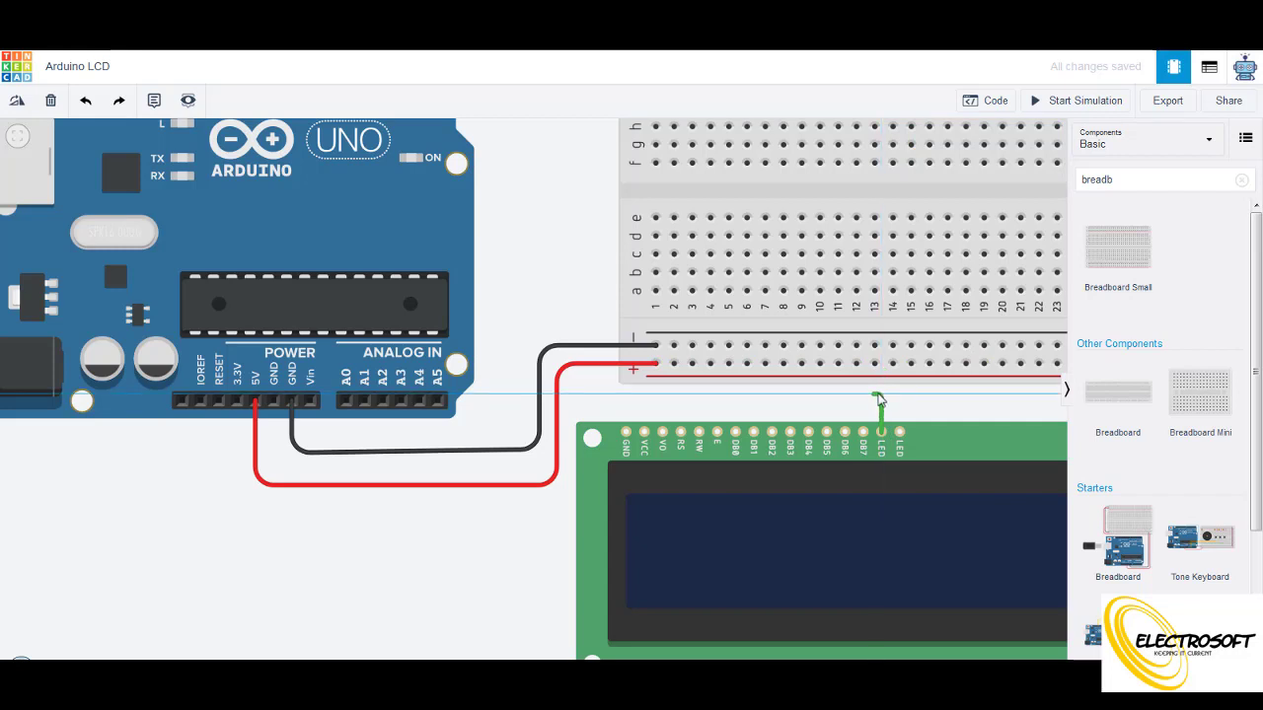
pyautogui.click(873, 395)
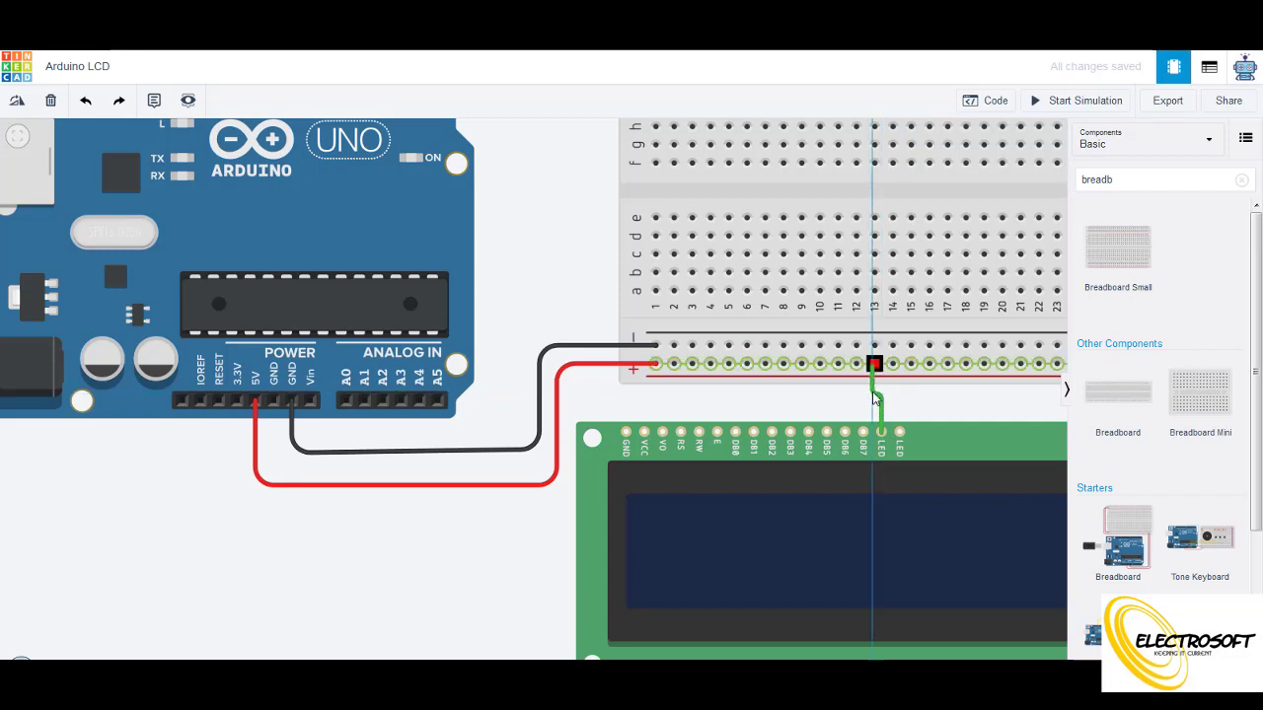
pyautogui.click(874, 366)
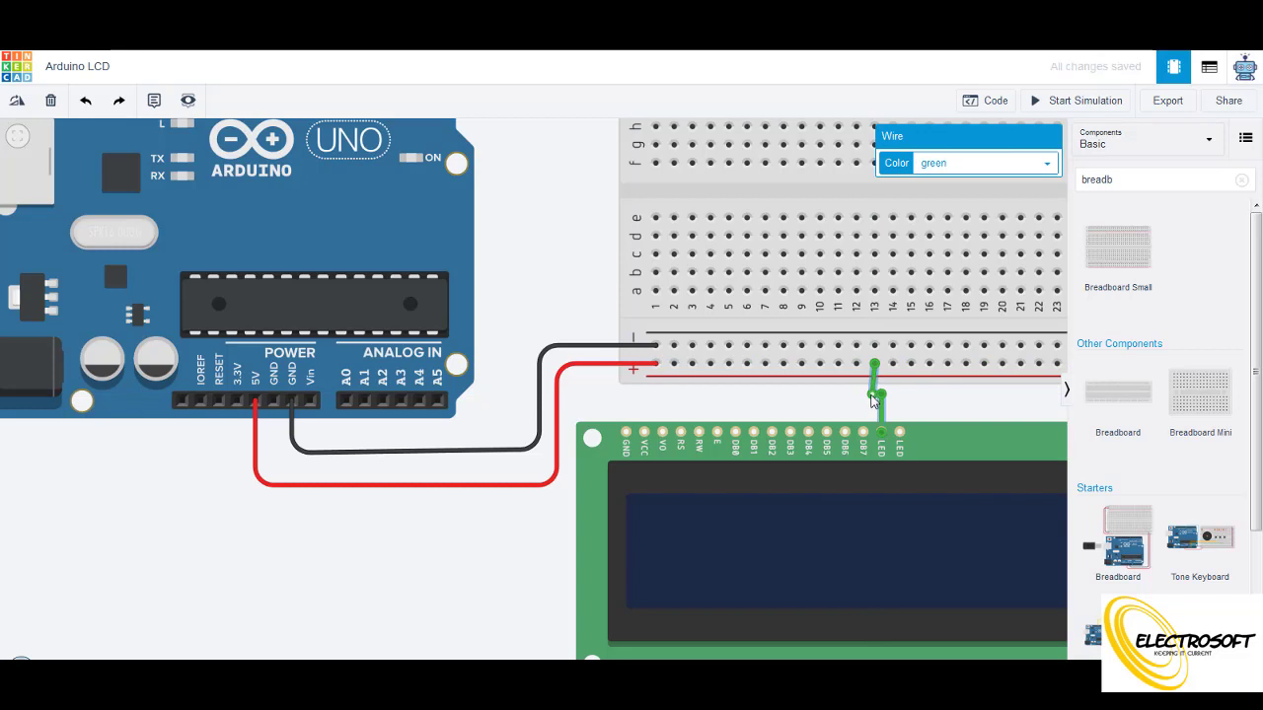
pyautogui.click(930, 400)
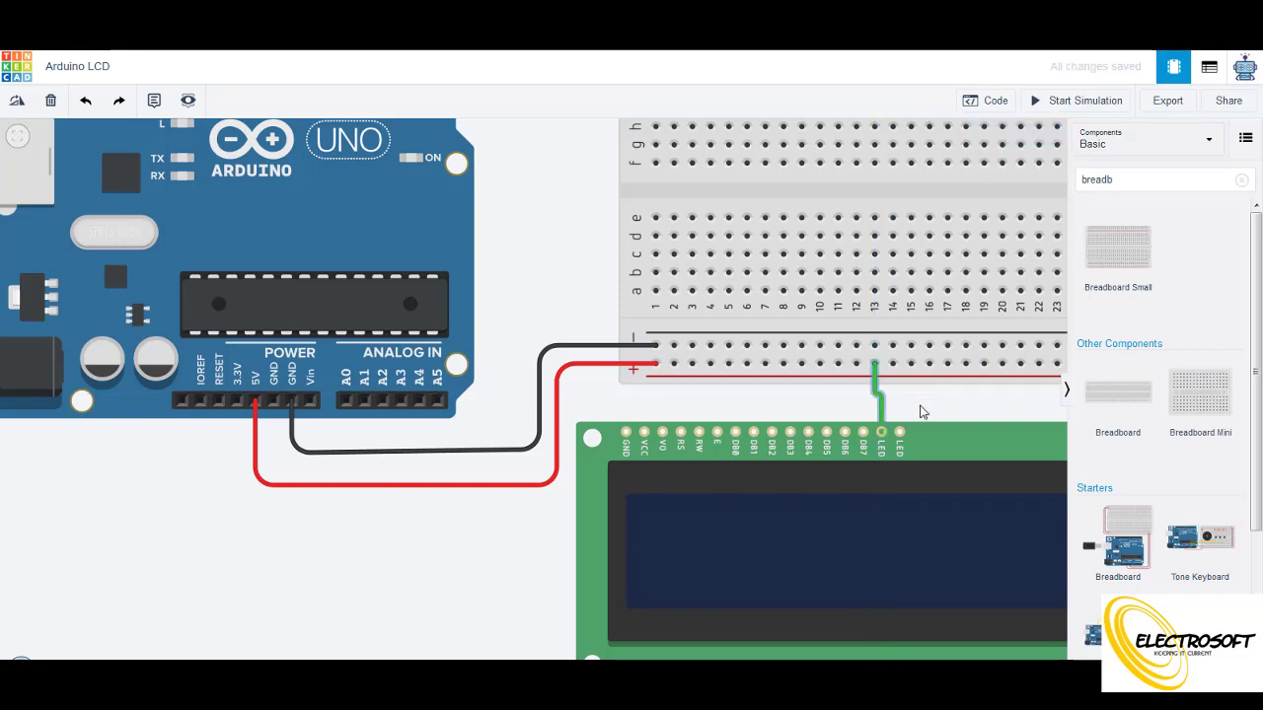
# Wire the LCD's last LED pin to the lower positive rail at column 14, with a bend matching the neighboring anode wire.
pyautogui.click(899, 434)
pyautogui.click(893, 365)
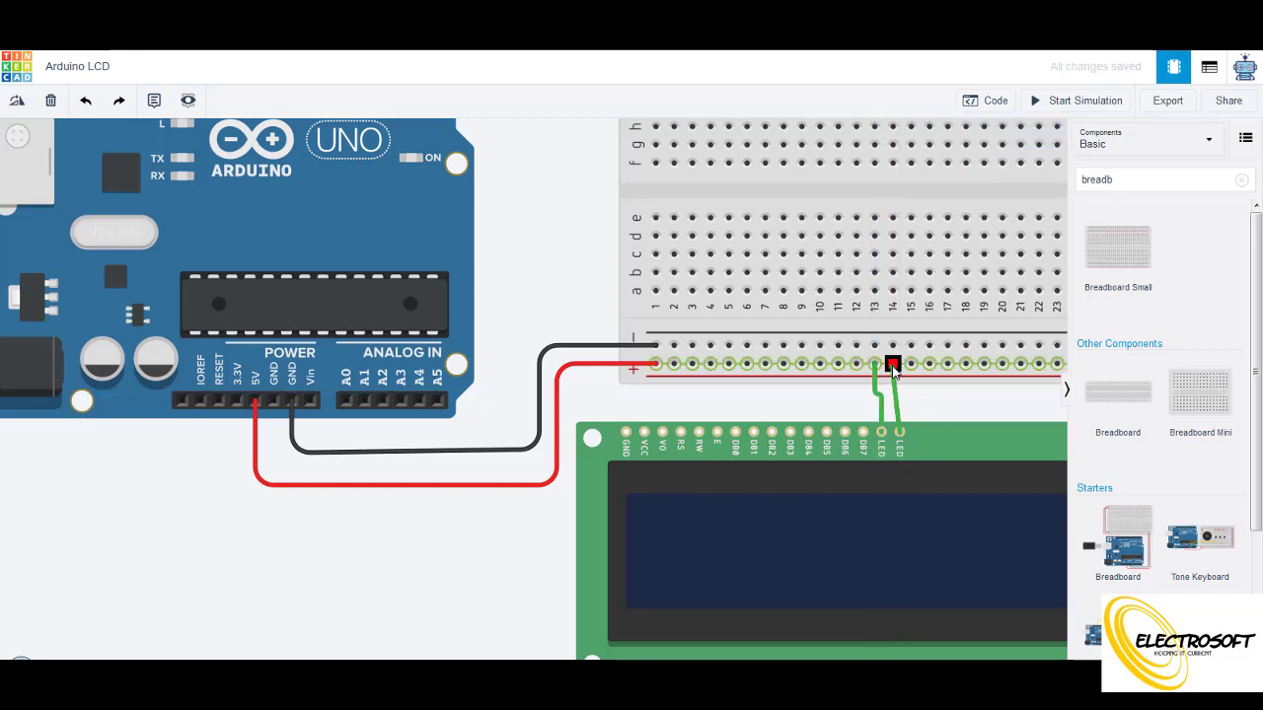
pyautogui.click(893, 365)
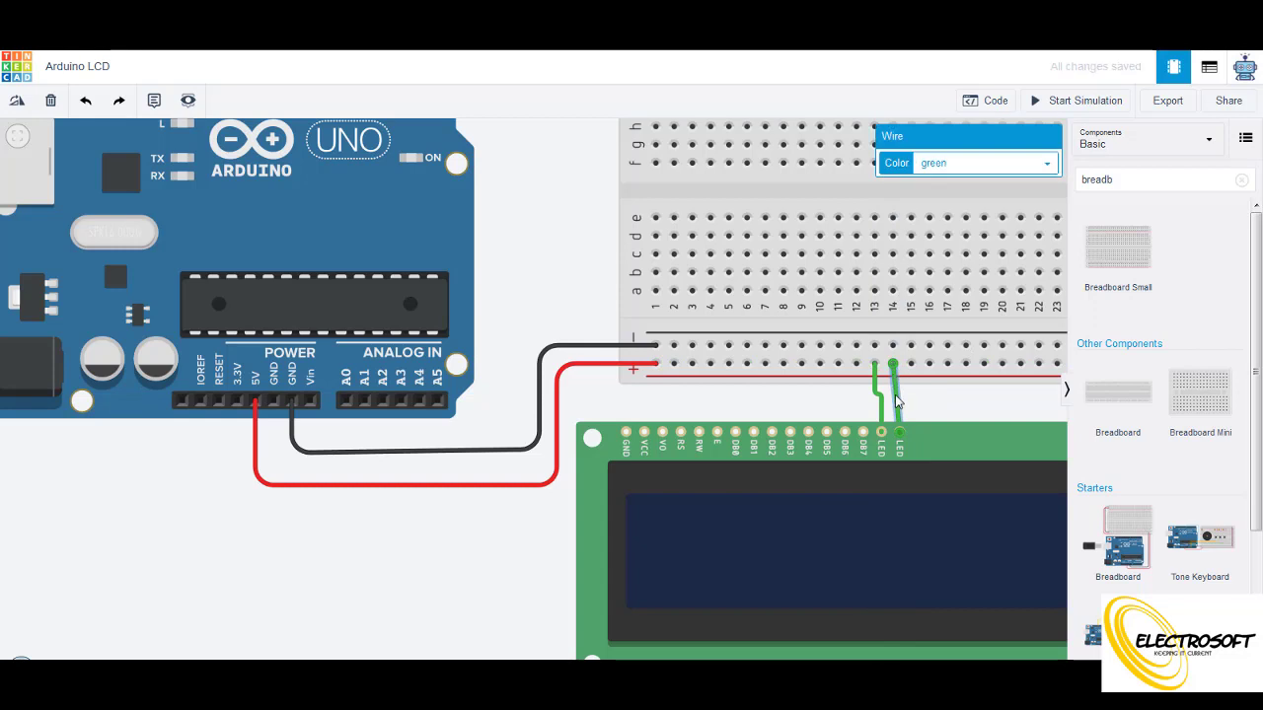
pyautogui.moveTo(891, 402); pyautogui.dragTo(917, 408)
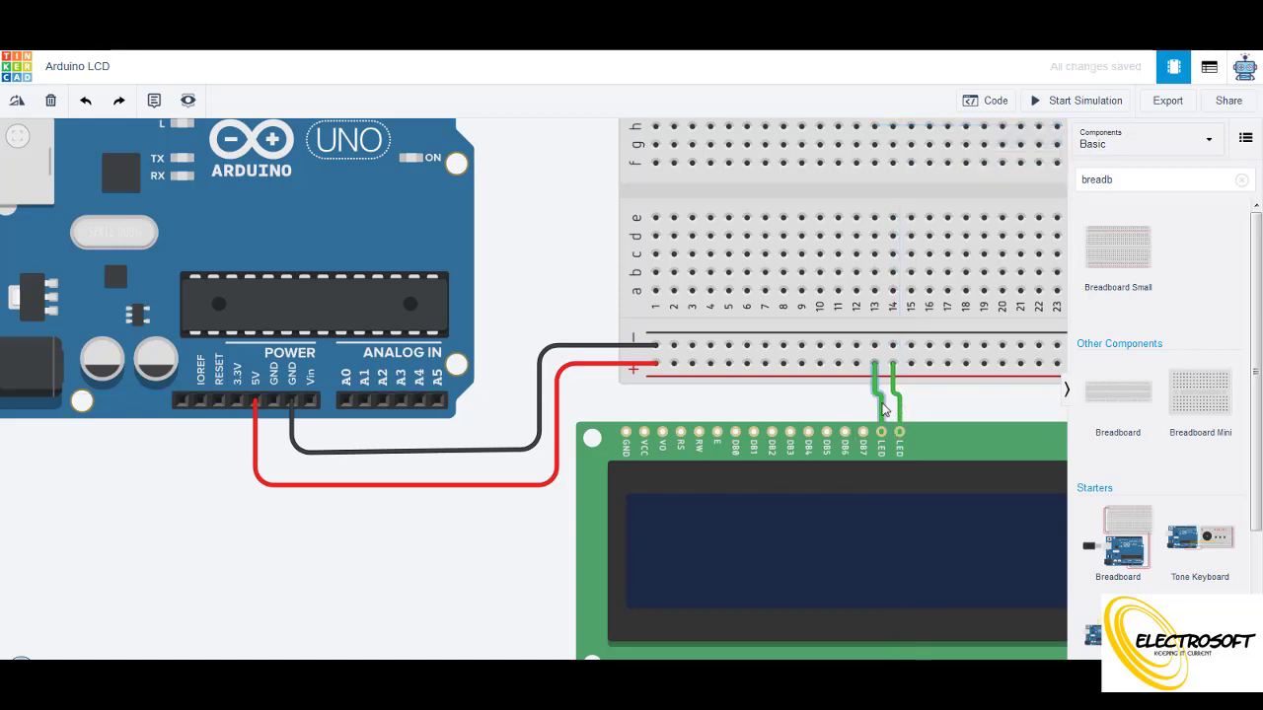
# Set the color of the LED Anode wire to red.
pyautogui.click(883, 408)
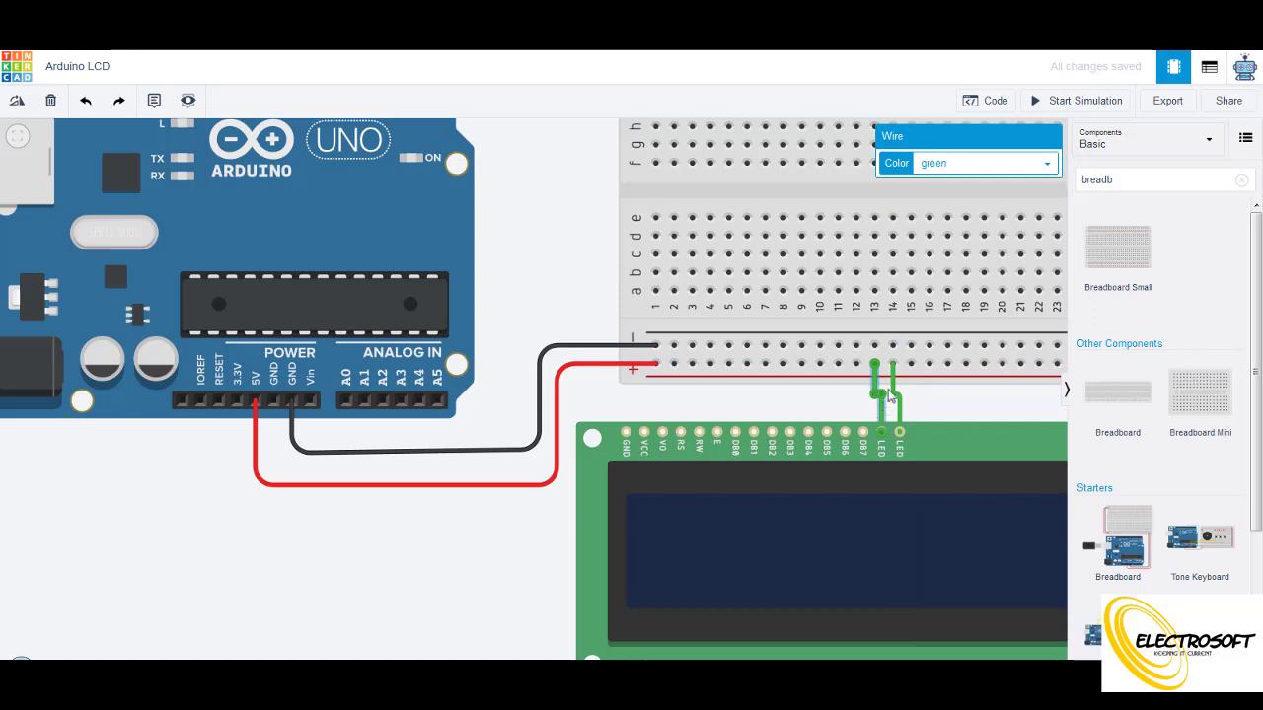
pyautogui.click(991, 164)
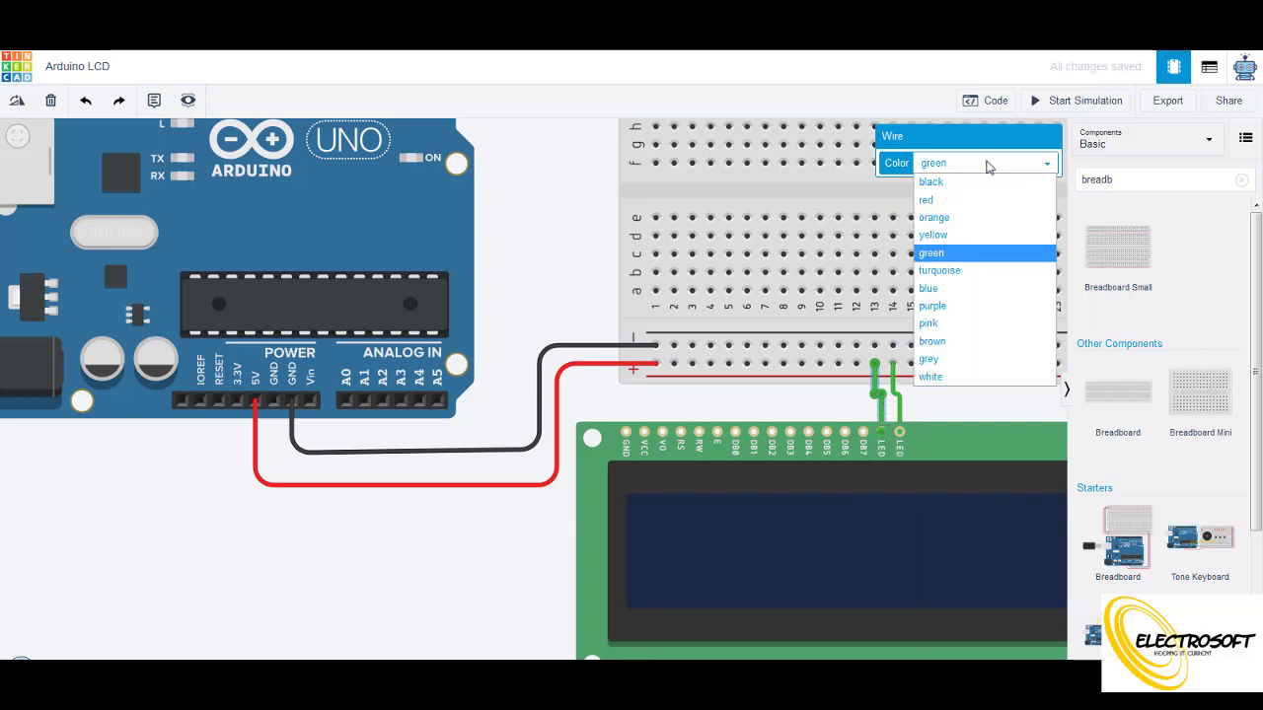
pyautogui.click(953, 204)
# Set the color of the wire on the LCD's last LED pin to black.
pyautogui.click(900, 412)
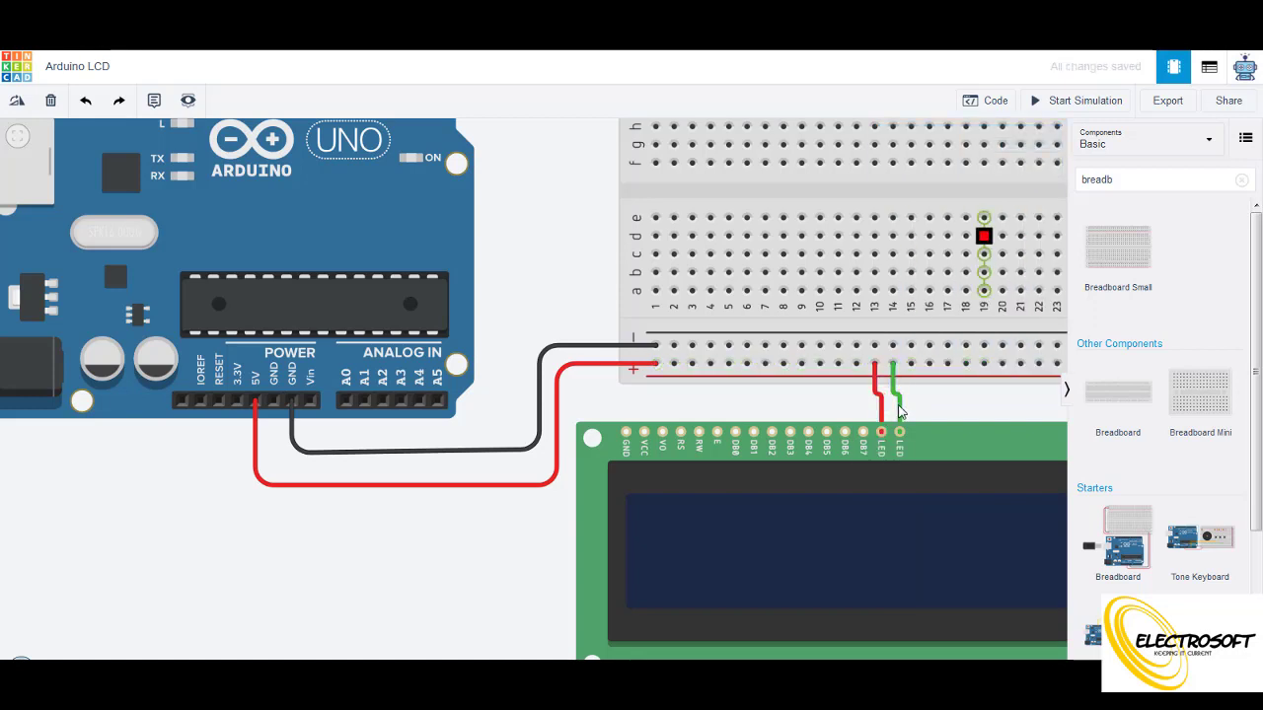
pyautogui.click(902, 411)
pyautogui.click(994, 164)
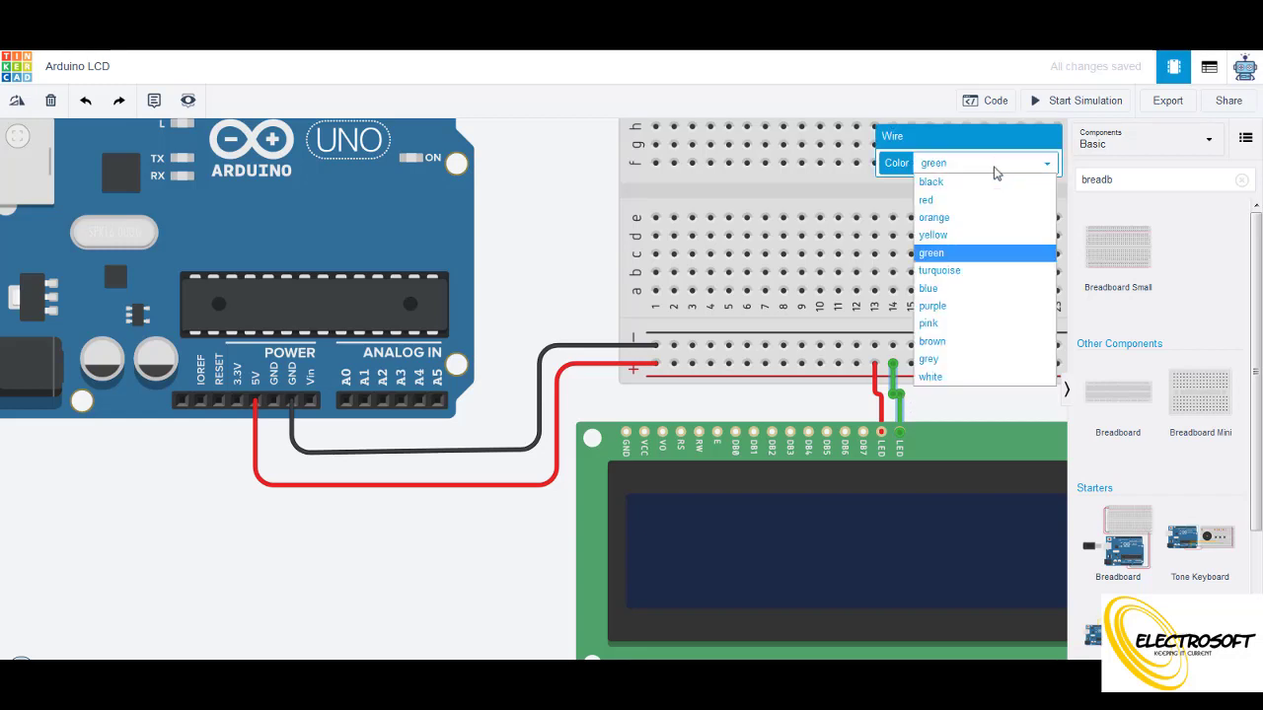
pyautogui.click(973, 183)
pyautogui.click(975, 407)
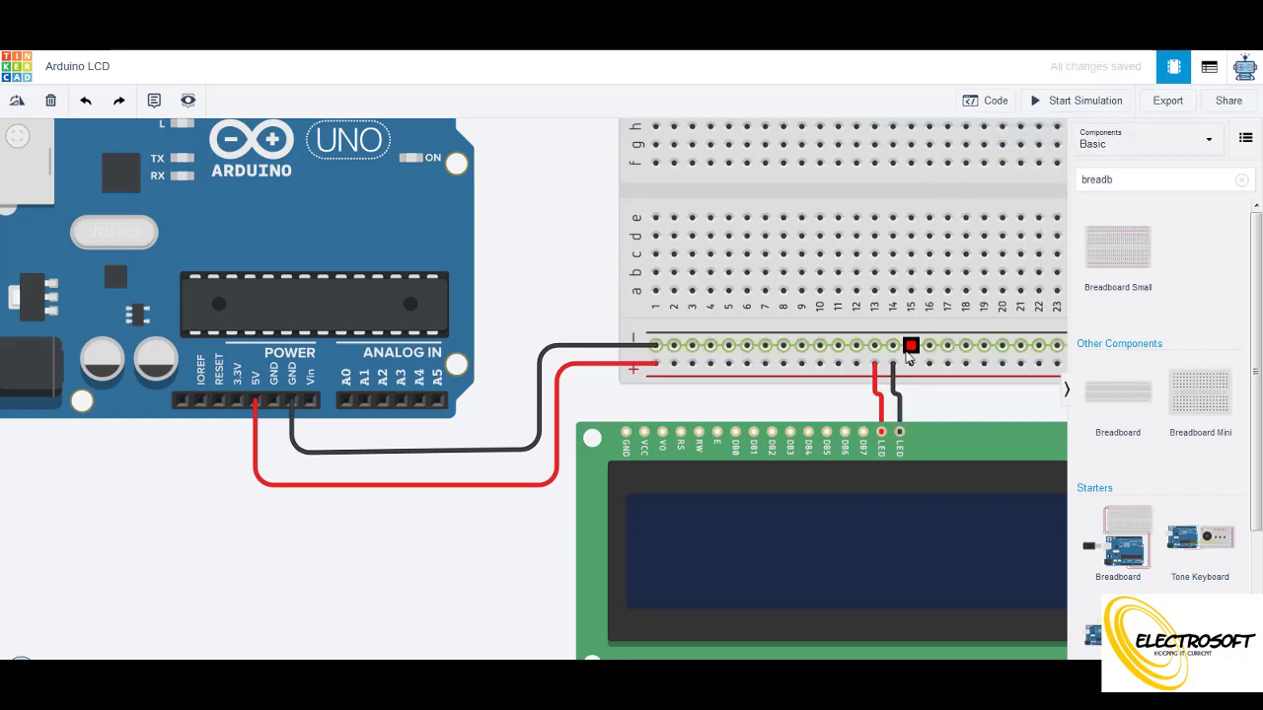
# Wire the LCD's VCC pin to the lower positive rail and its GND pin to the lower negative rail, both at column 2.
pyautogui.click(644, 434)
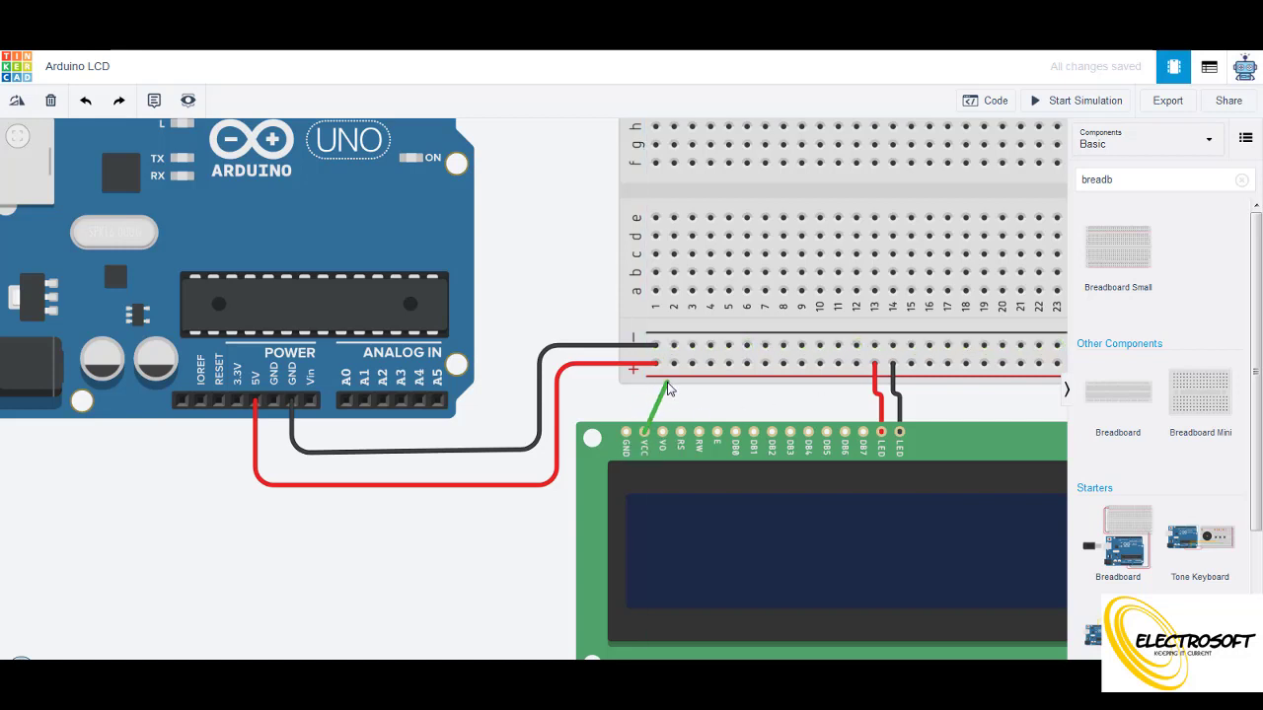
pyautogui.click(673, 365)
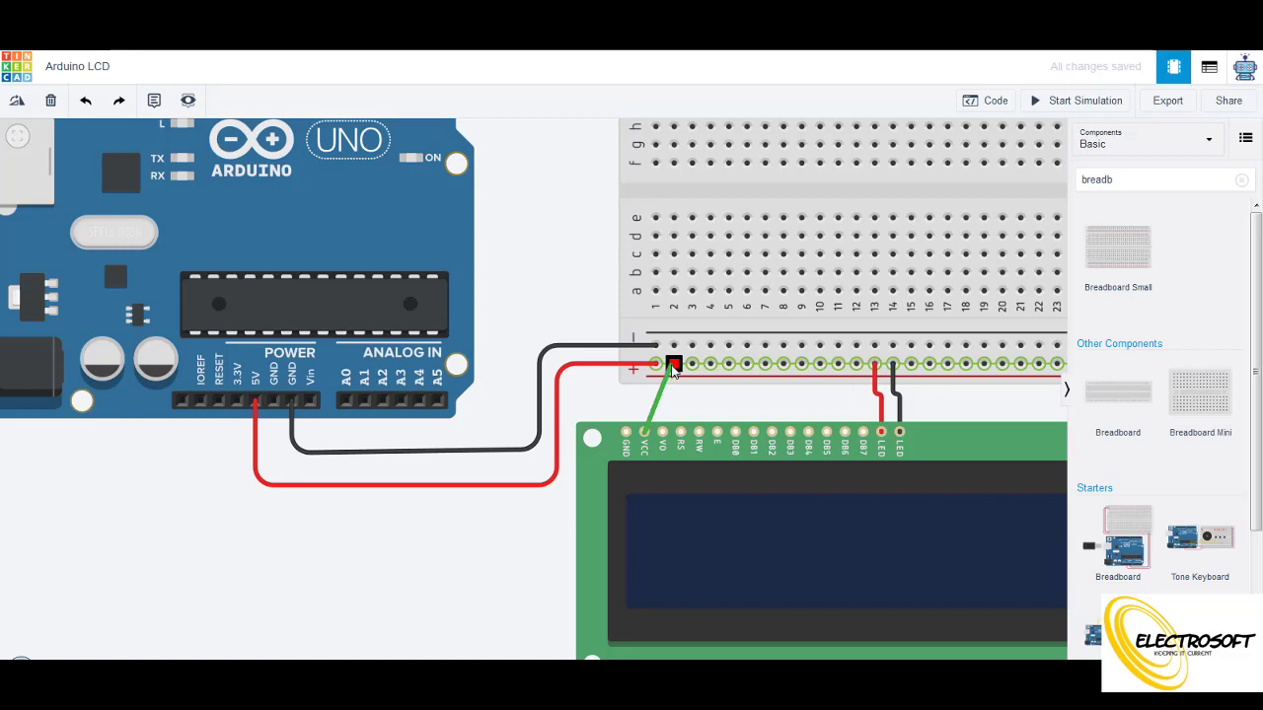
pyautogui.click(626, 434)
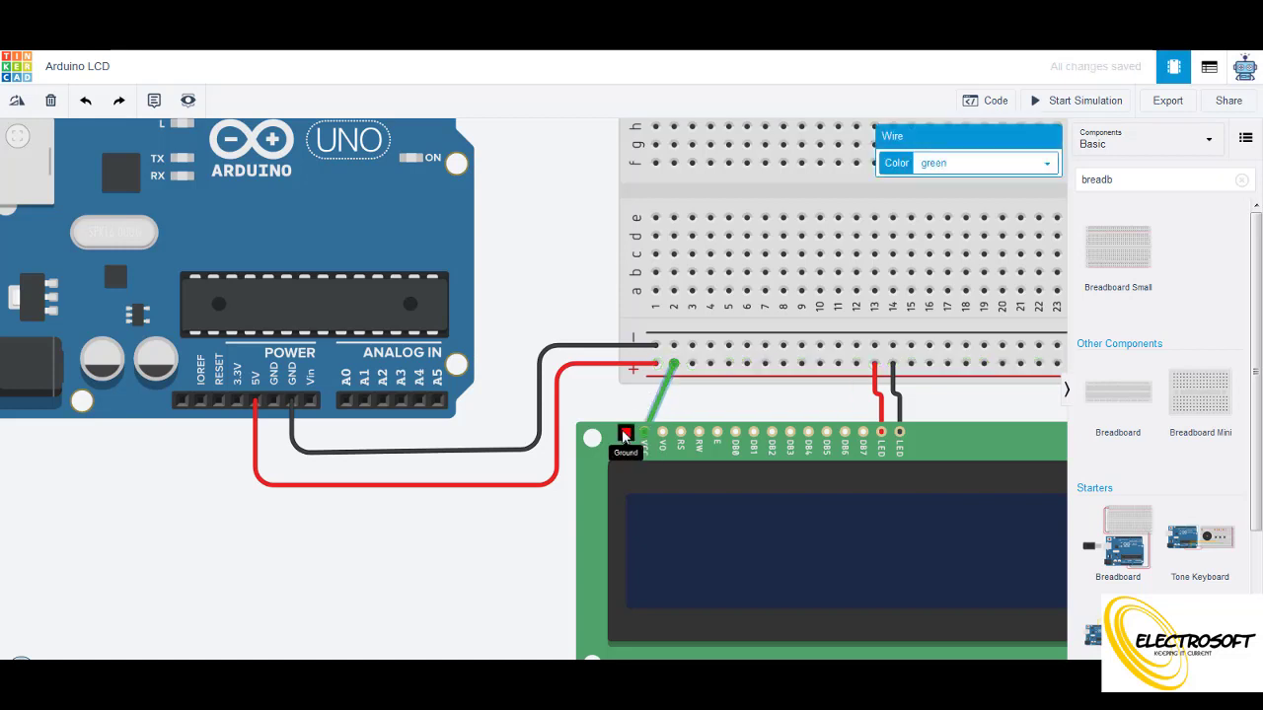
pyautogui.click(673, 346)
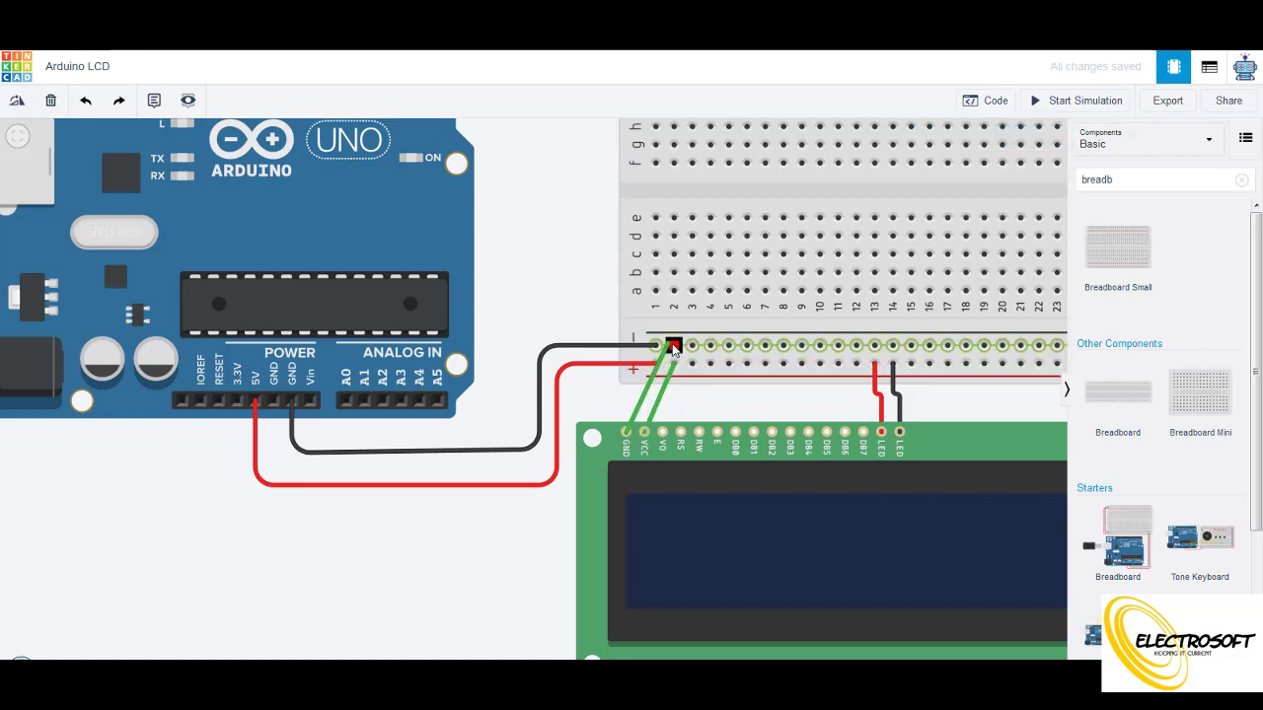
pyautogui.click(673, 346)
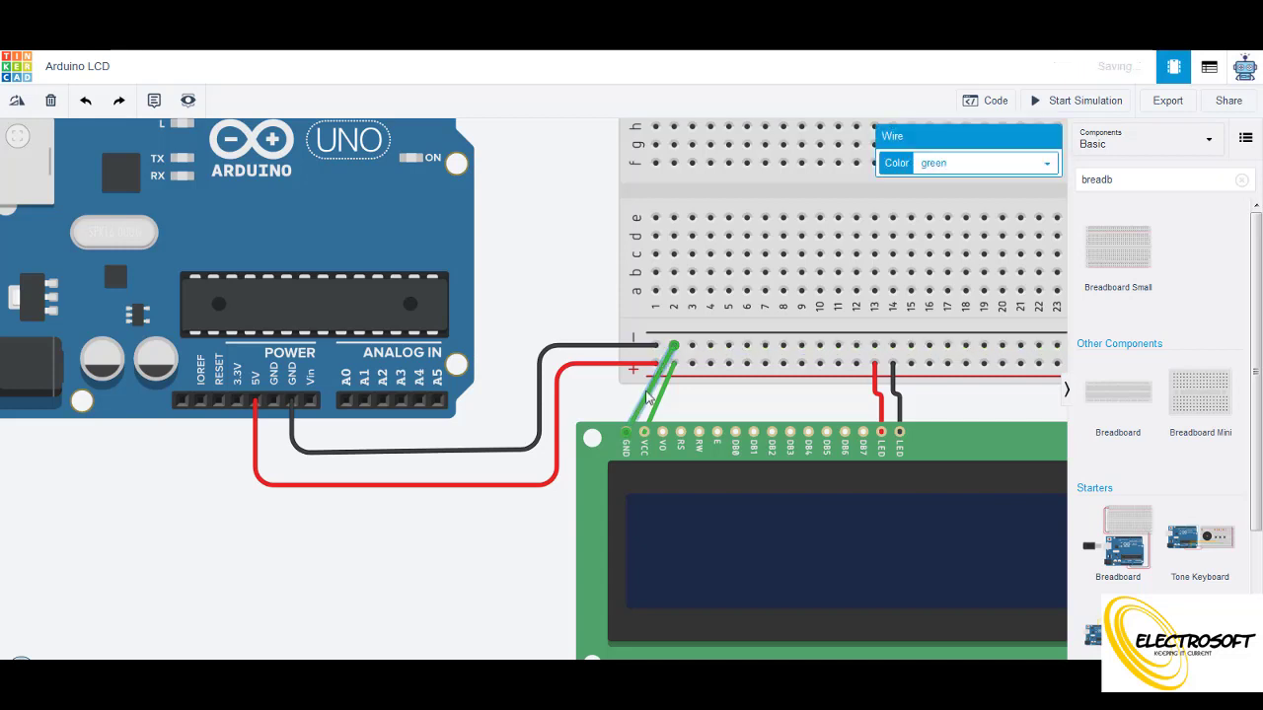
# Add squared bends to the LCD's GND and VCC wires in the gap between the breadboard and the LCD.
pyautogui.doubleClick(645, 395)
pyautogui.moveTo(646, 395)
pyautogui.mouseDown()
pyautogui.moveTo(675, 393)
pyautogui.moveTo(626, 395)
pyautogui.moveTo(654, 403)
pyautogui.mouseUp()
pyautogui.doubleClick(651, 418)
pyautogui.click(735, 408)
pyautogui.doubleClick(658, 405)
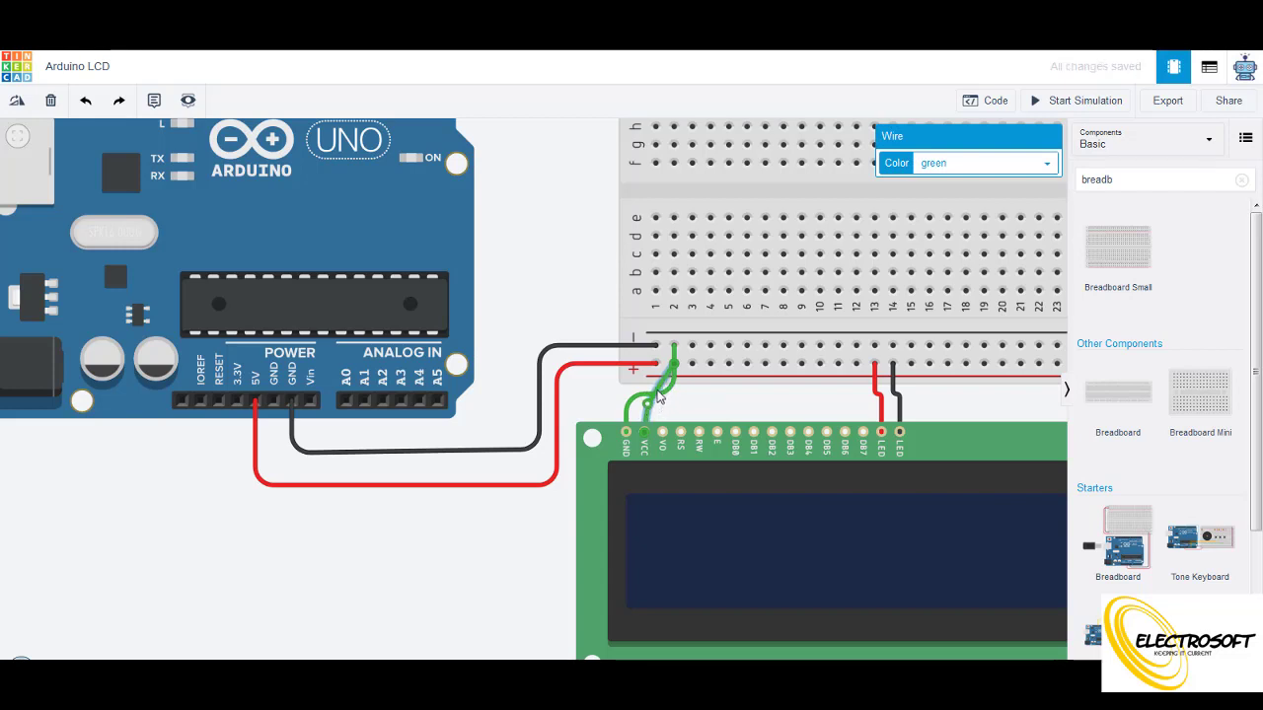
pyautogui.doubleClick(657, 386)
pyautogui.moveTo(657, 385); pyautogui.dragTo(672, 407)
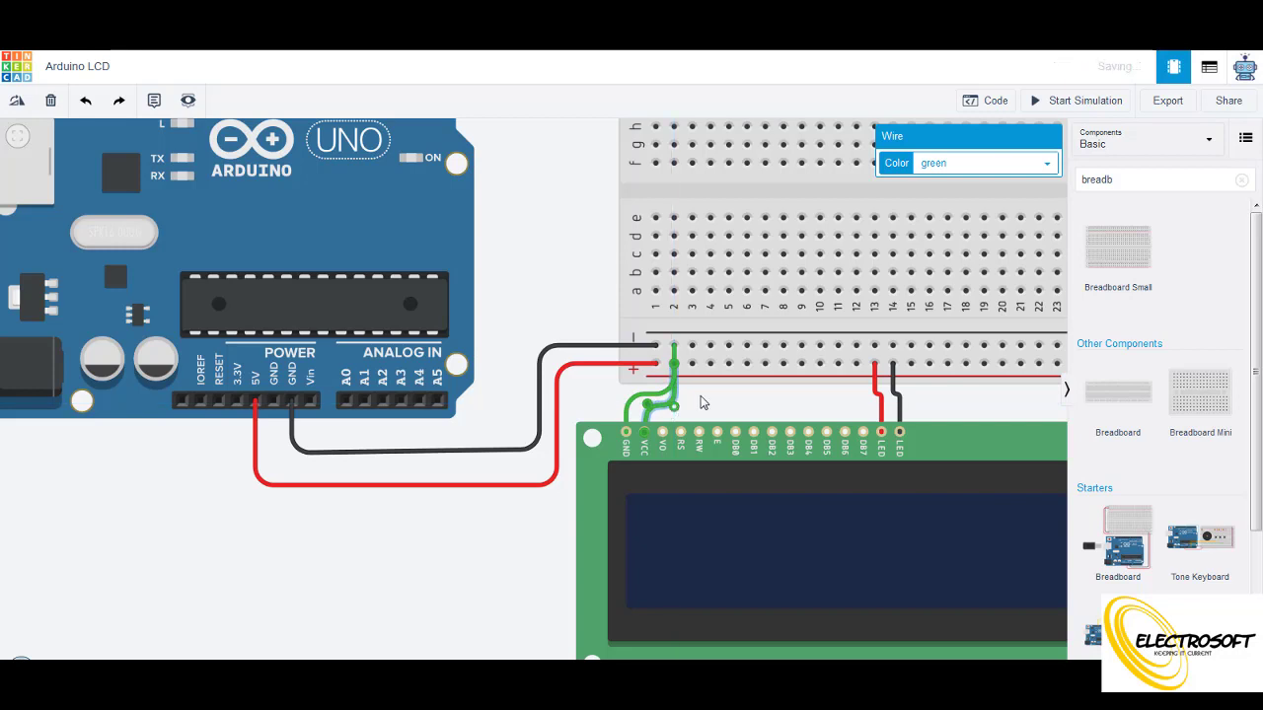
pyautogui.click(698, 395)
# Set the color of the LCD's GND wire to black.
pyautogui.click(651, 397)
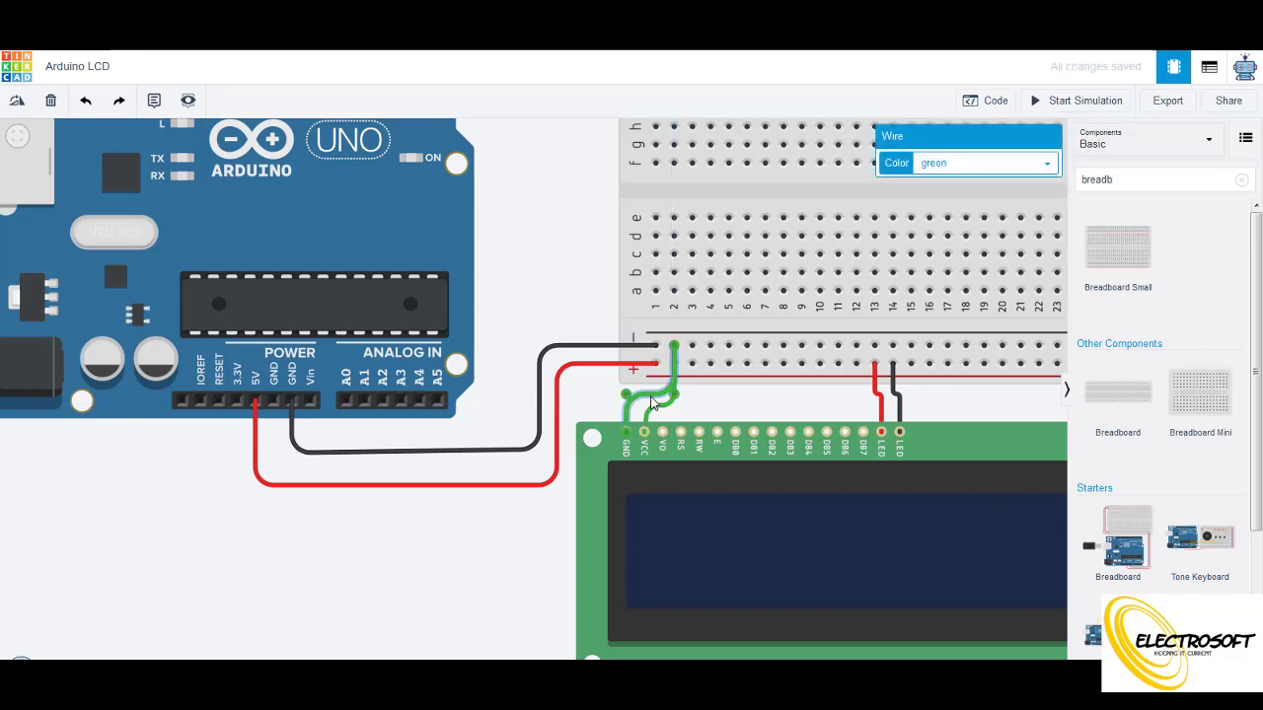
pyautogui.click(963, 165)
pyautogui.click(963, 177)
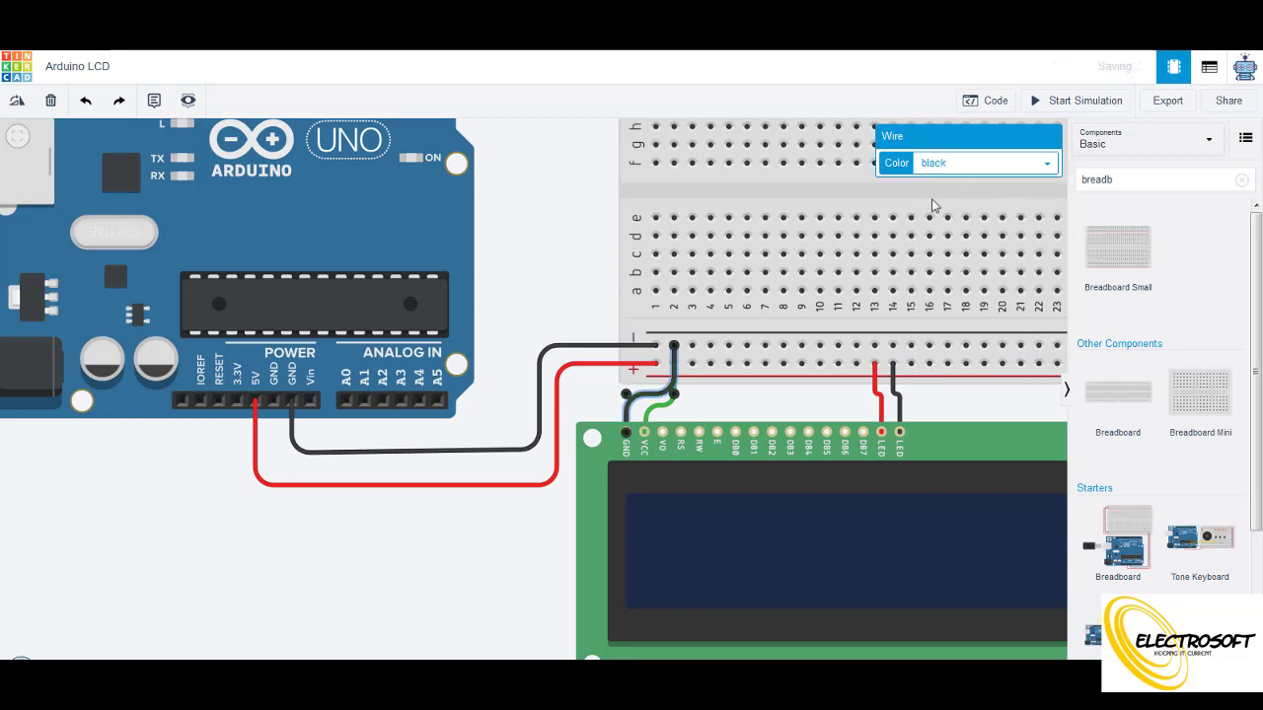
pyautogui.click(697, 397)
# Set the color of the LCD's VCC wire to red.
pyautogui.click(649, 408)
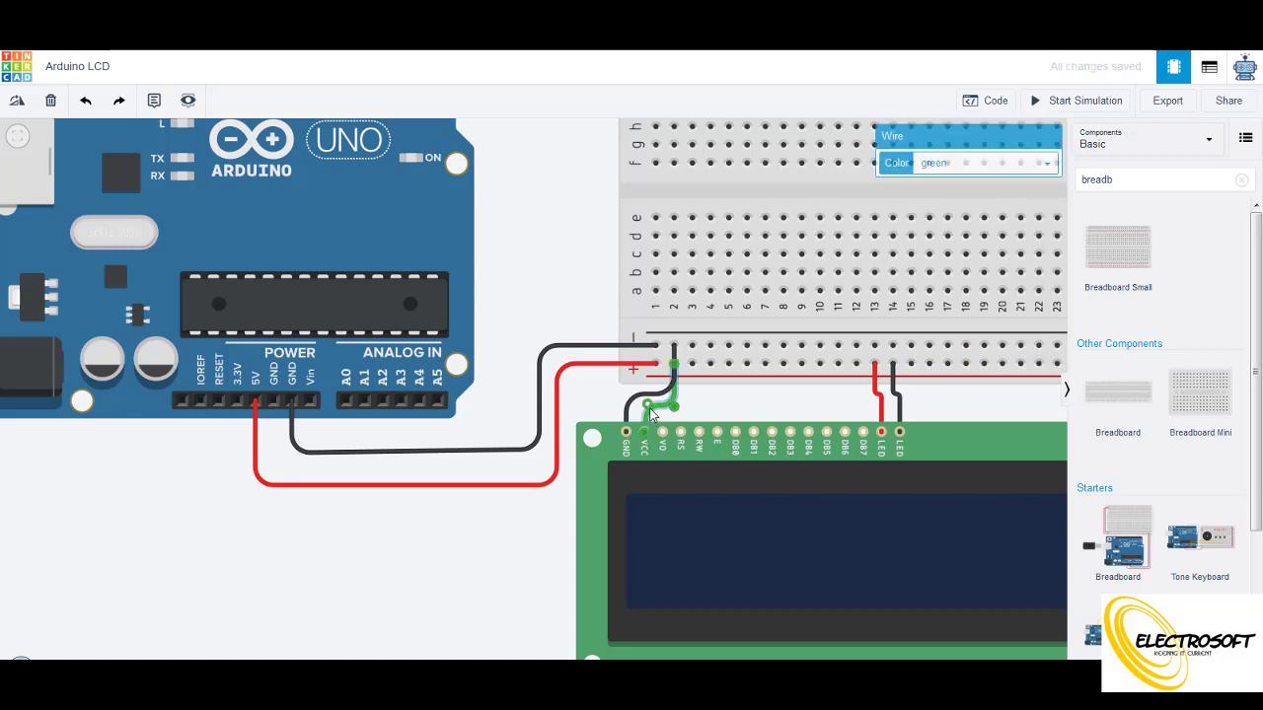
pyautogui.click(975, 166)
pyautogui.click(949, 200)
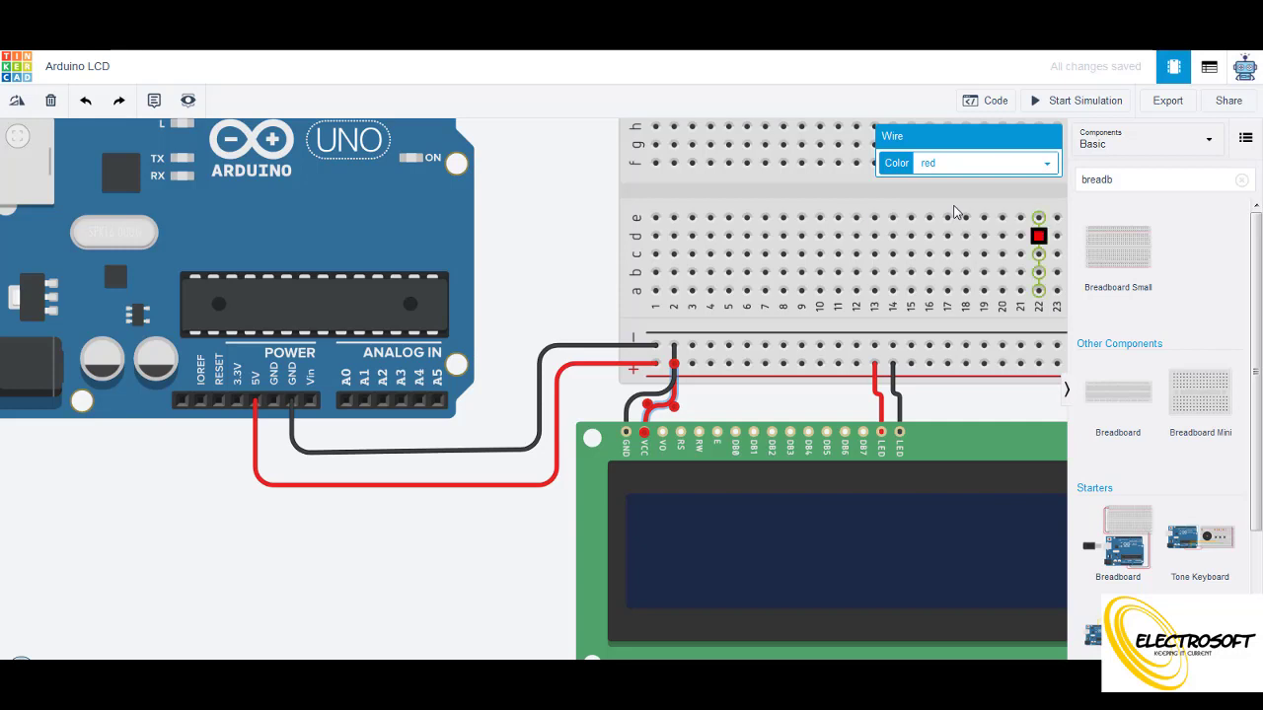
pyautogui.click(769, 402)
# Move the LCD straight down to widen the gap below the breadboard.
pyautogui.scroll(-2, 728, 345)
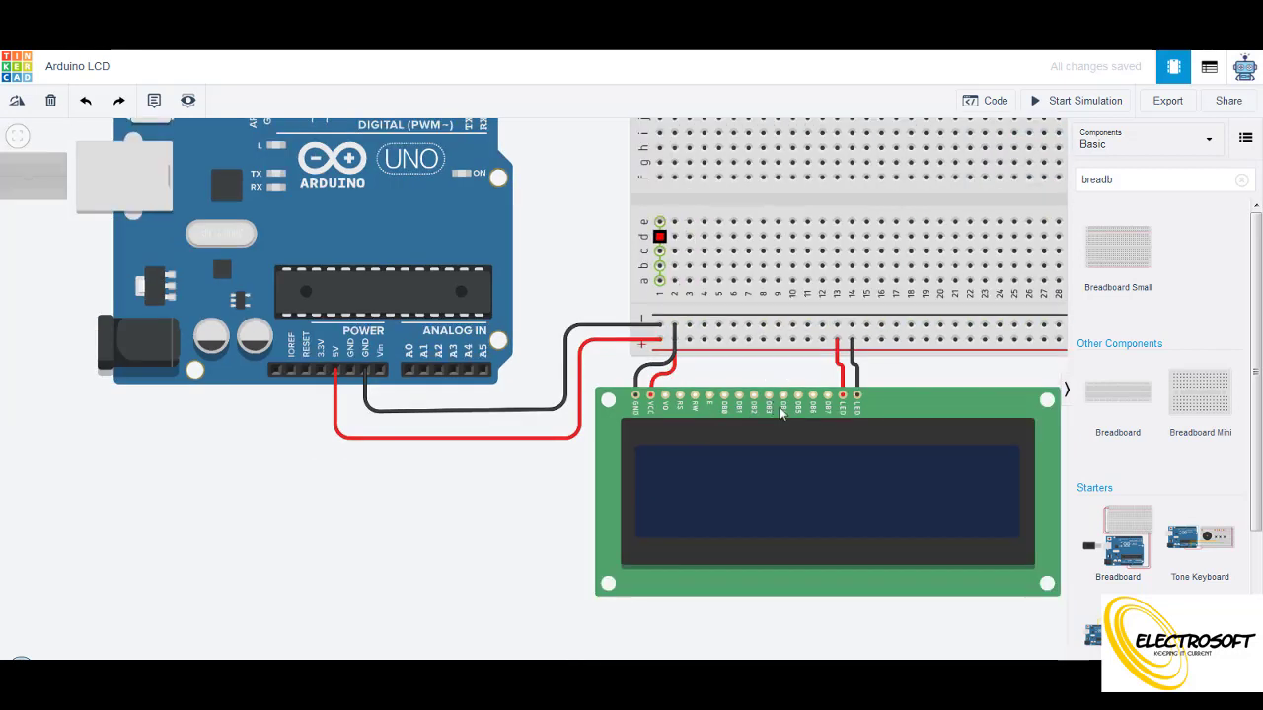
pyautogui.click(888, 502)
pyautogui.moveTo(936, 524); pyautogui.dragTo(936, 566)
pyautogui.click(911, 416)
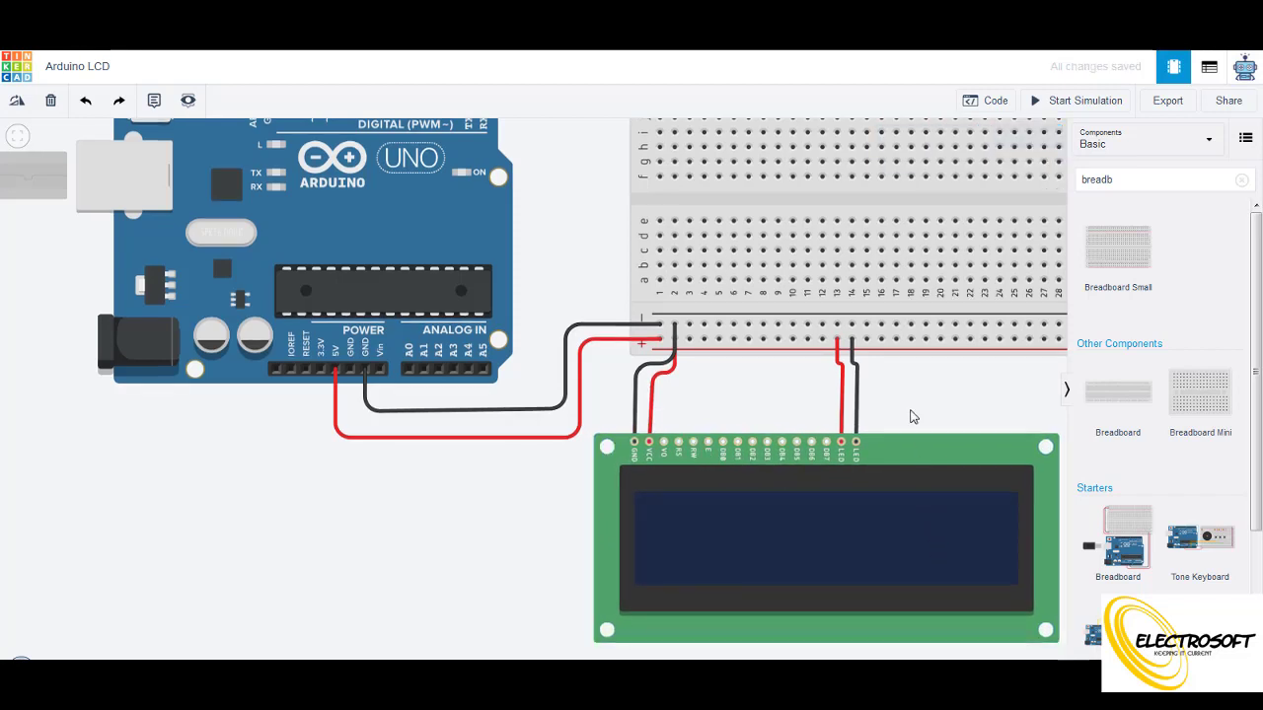
# Align the lower bends of the two LED wires vertically with their LCD pins.
pyautogui.scroll(2, 843, 384)
pyautogui.click(839, 374)
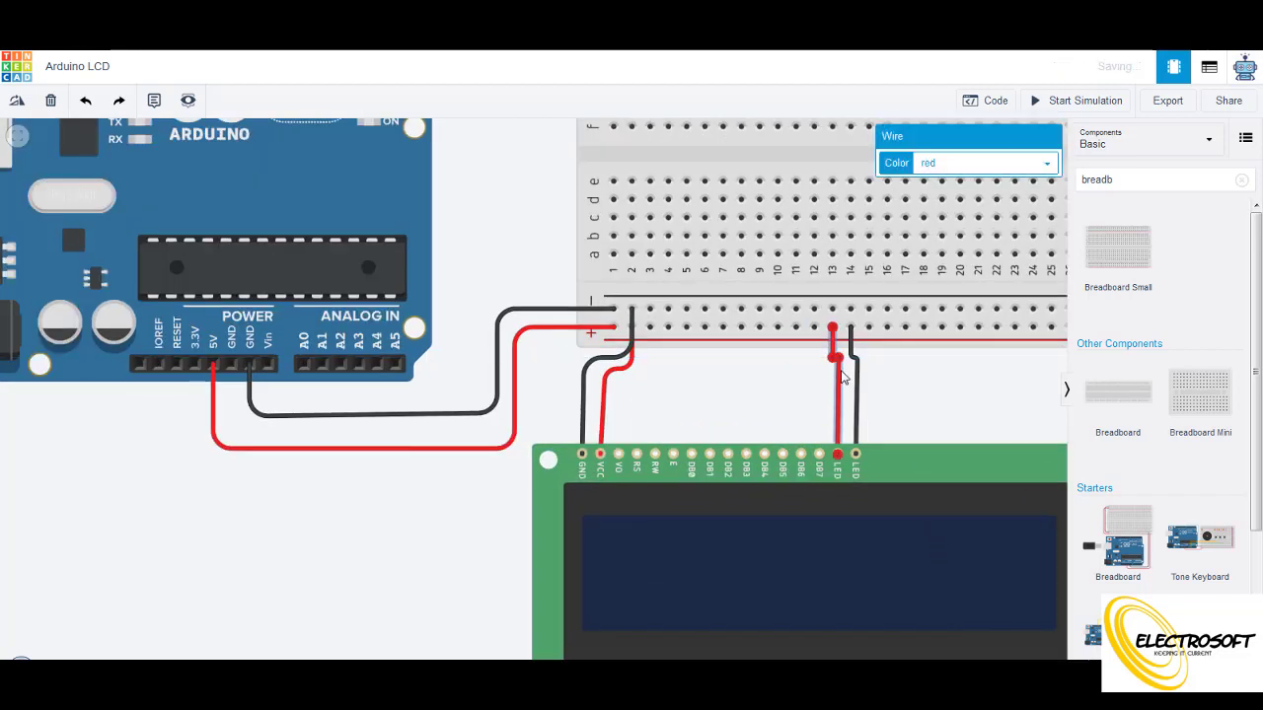
pyautogui.moveTo(840, 359); pyautogui.dragTo(840, 361)
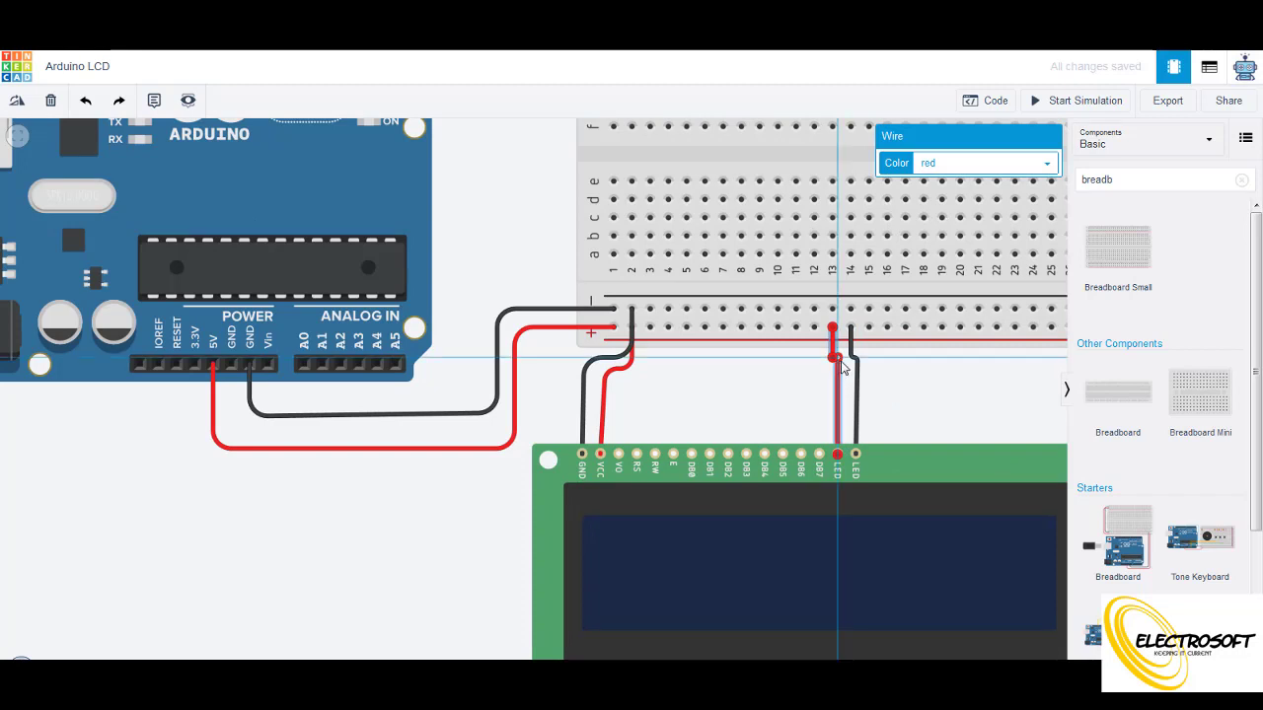
pyautogui.click(859, 367)
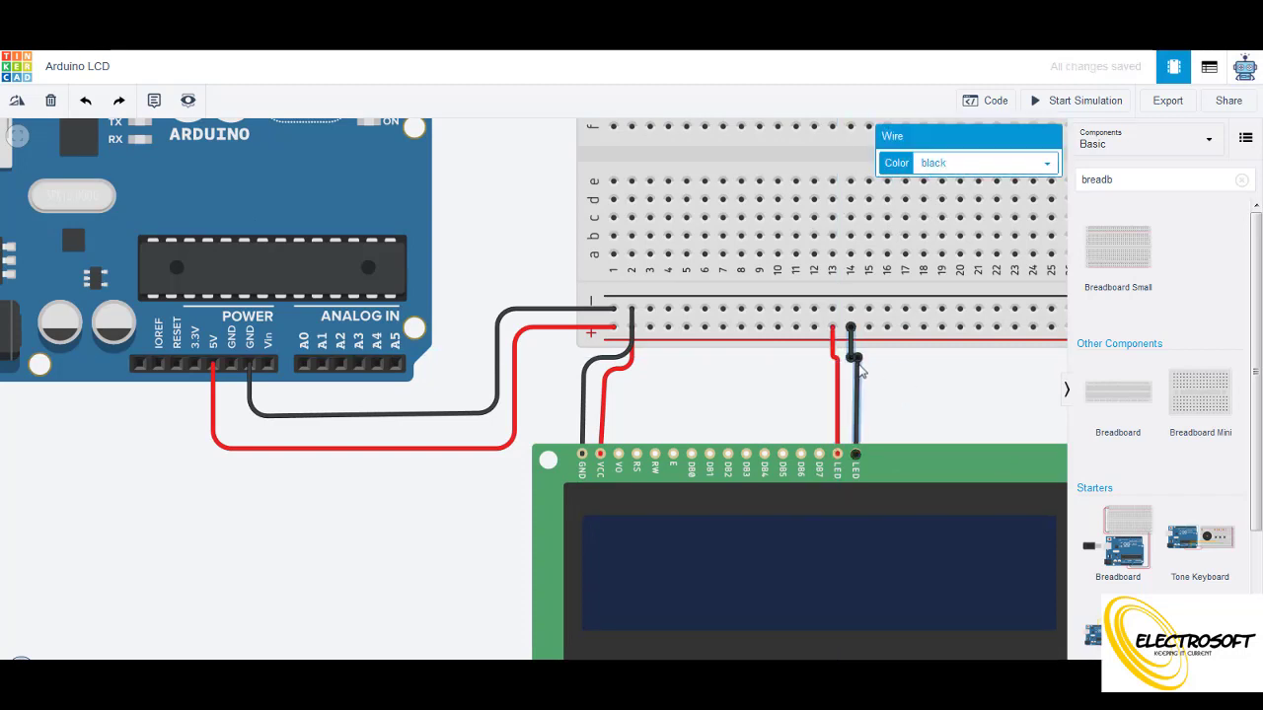
pyautogui.moveTo(857, 366); pyautogui.dragTo(859, 367)
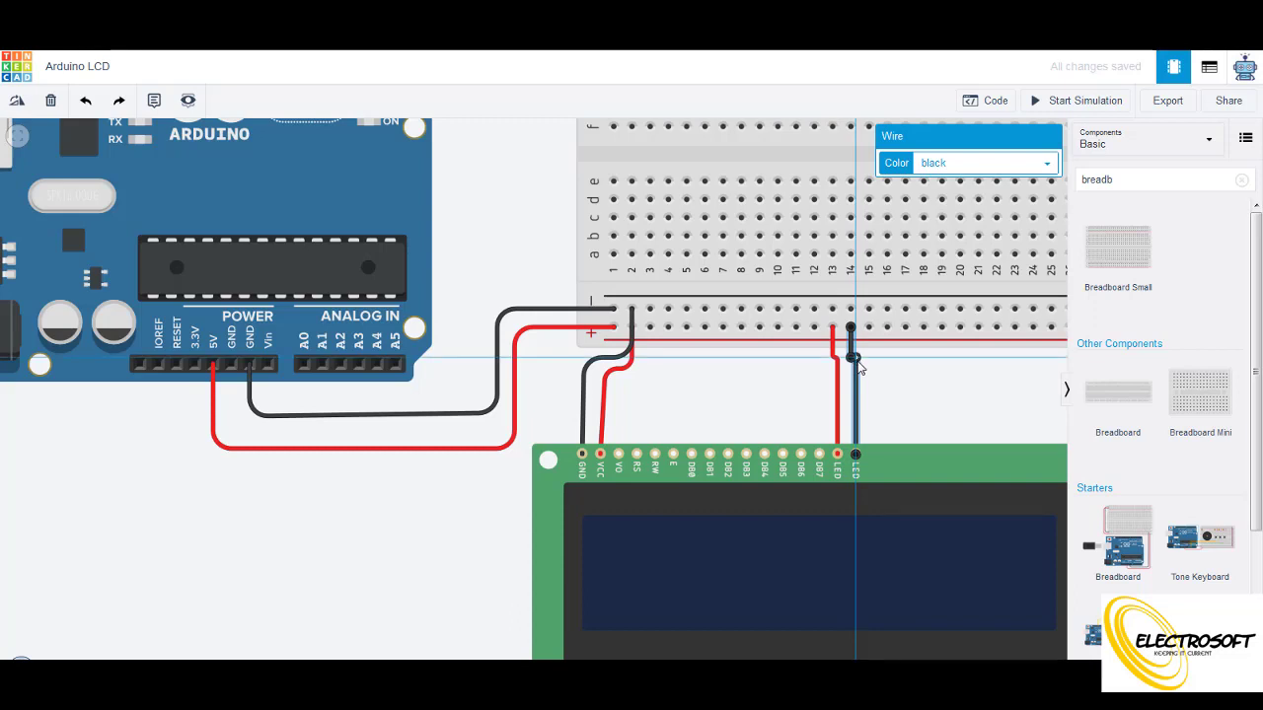
pyautogui.click(916, 390)
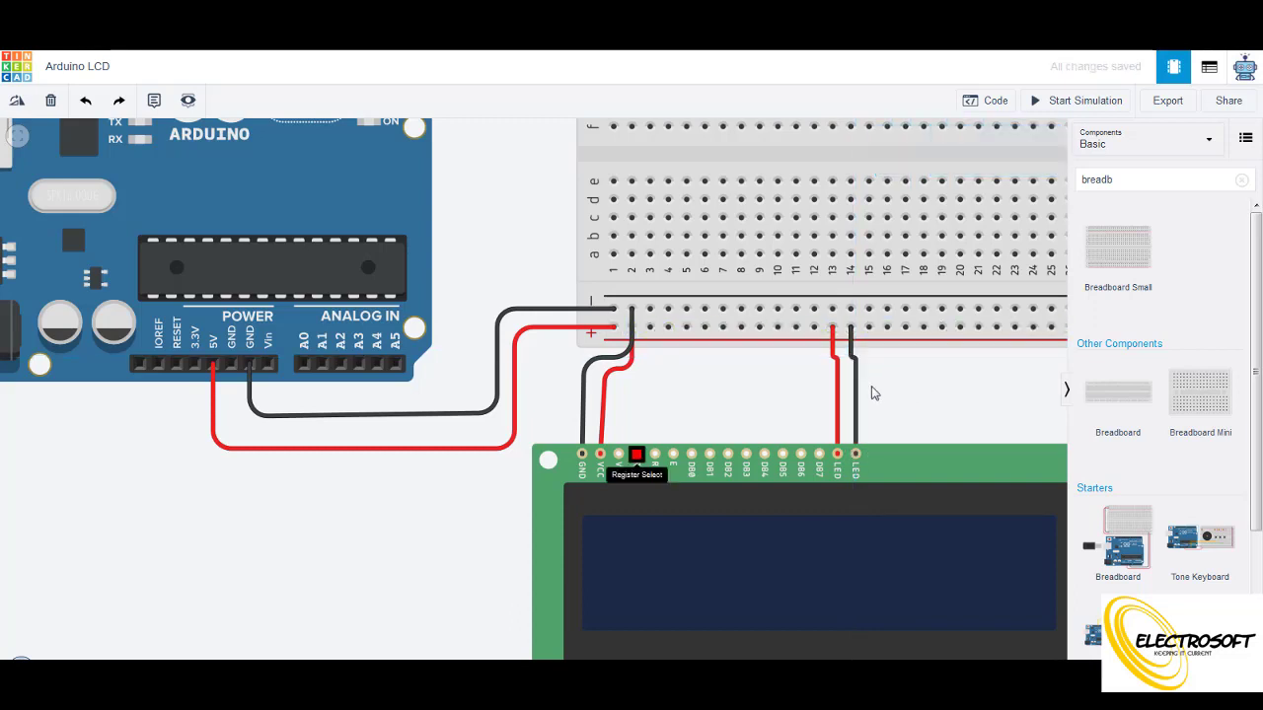
# Align the GND and VCC wire bends above their LCD pins and move the VCC wire's rail end to column 3 of the positive rail.
pyautogui.click(589, 366)
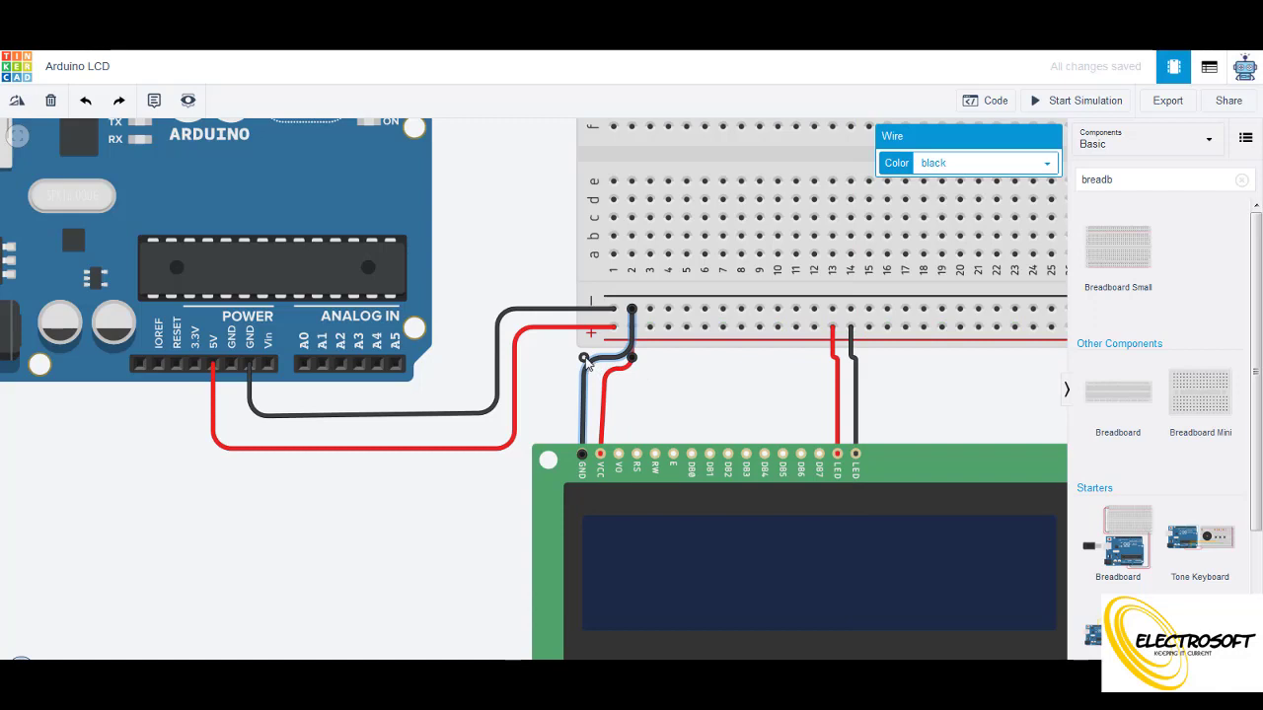
pyautogui.moveTo(588, 365)
pyautogui.mouseDown()
pyautogui.moveTo(629, 359)
pyautogui.moveTo(650, 329)
pyautogui.moveTo(651, 370)
pyautogui.moveTo(601, 370)
pyautogui.mouseUp()
pyautogui.click(642, 378)
pyautogui.click(617, 368)
pyautogui.click(687, 404)
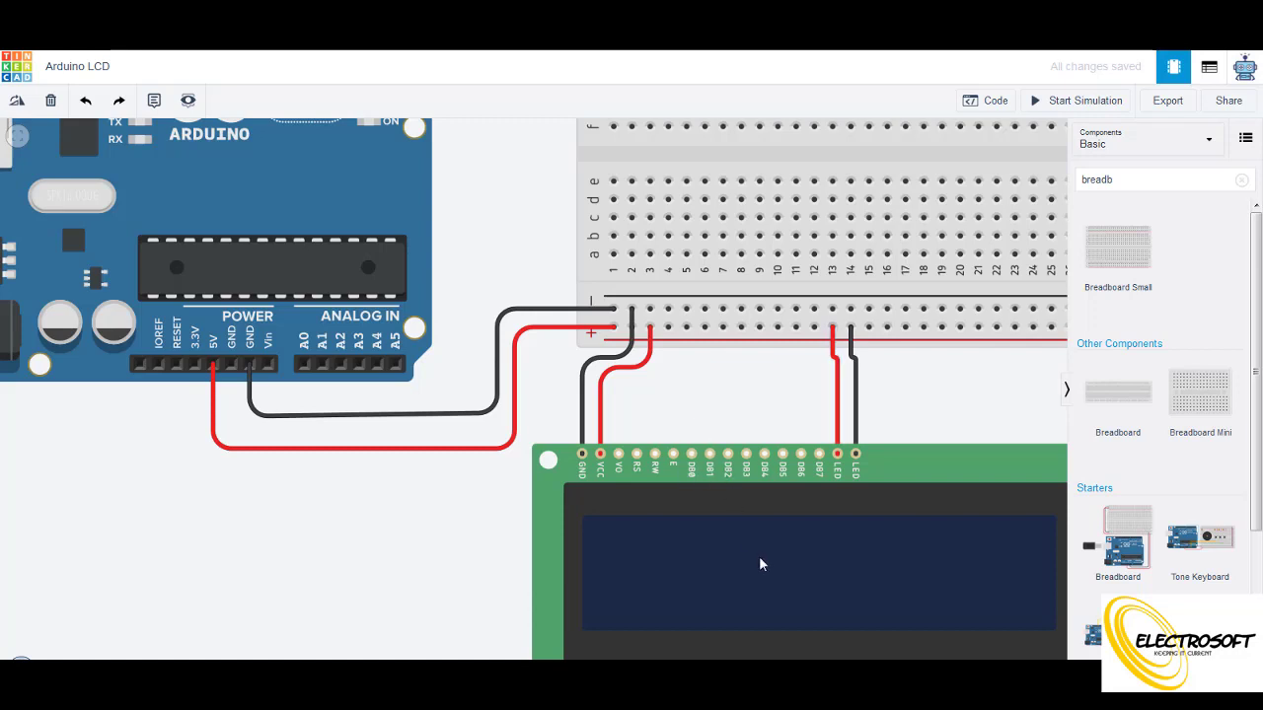
# Connect the LCD's DB7 pin to Arduino digital pin 2 with a wire.
pyautogui.scroll(-3, 760, 565)
pyautogui.scroll(2, 760, 564)
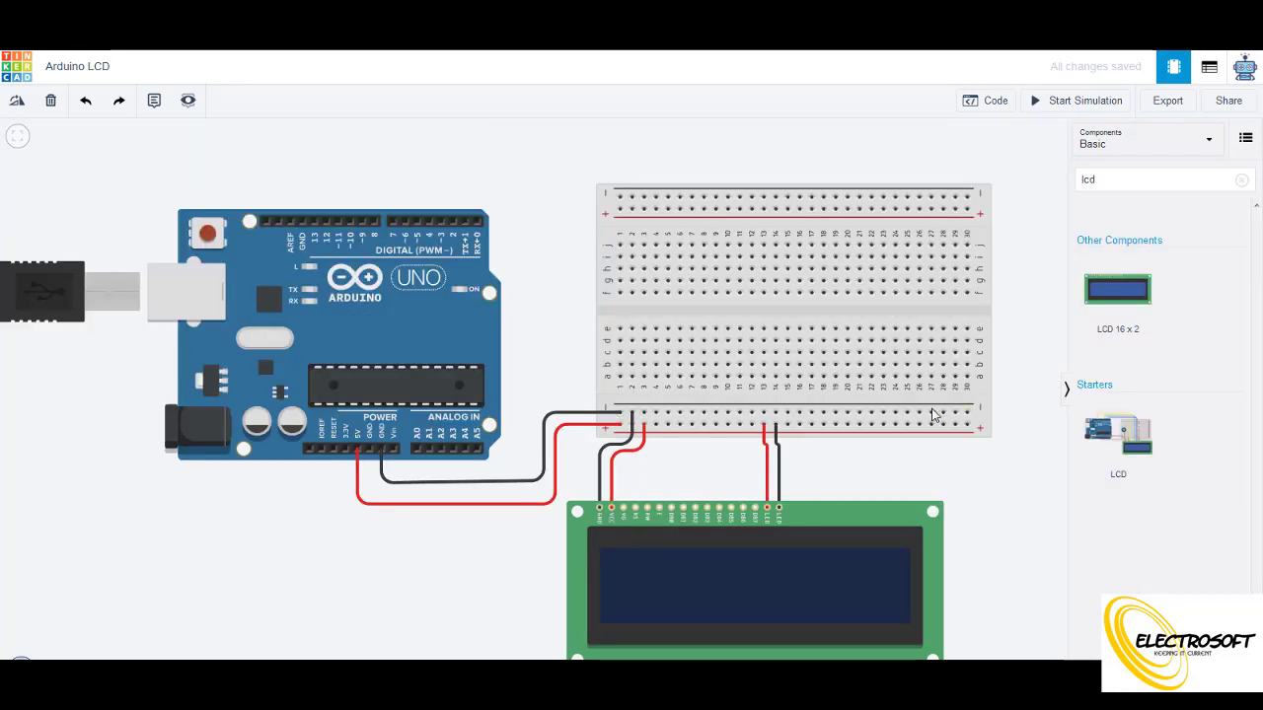
pyautogui.click(755, 511)
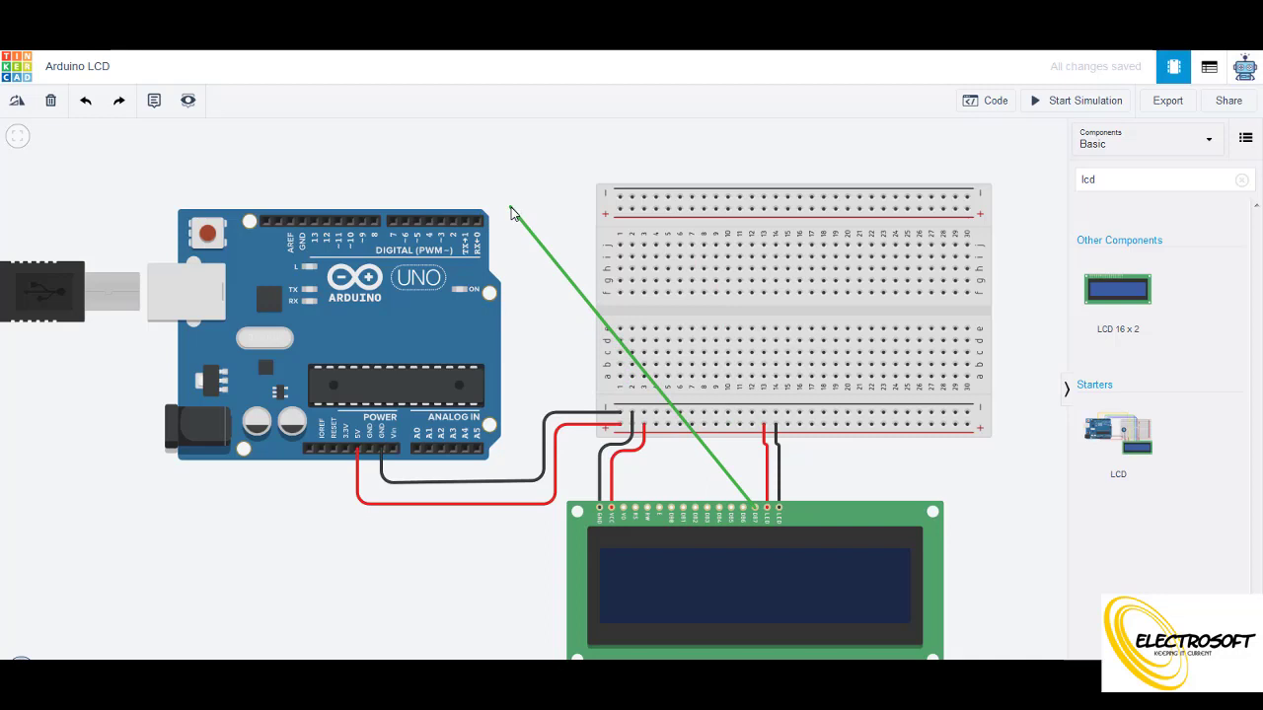
pyautogui.click(453, 222)
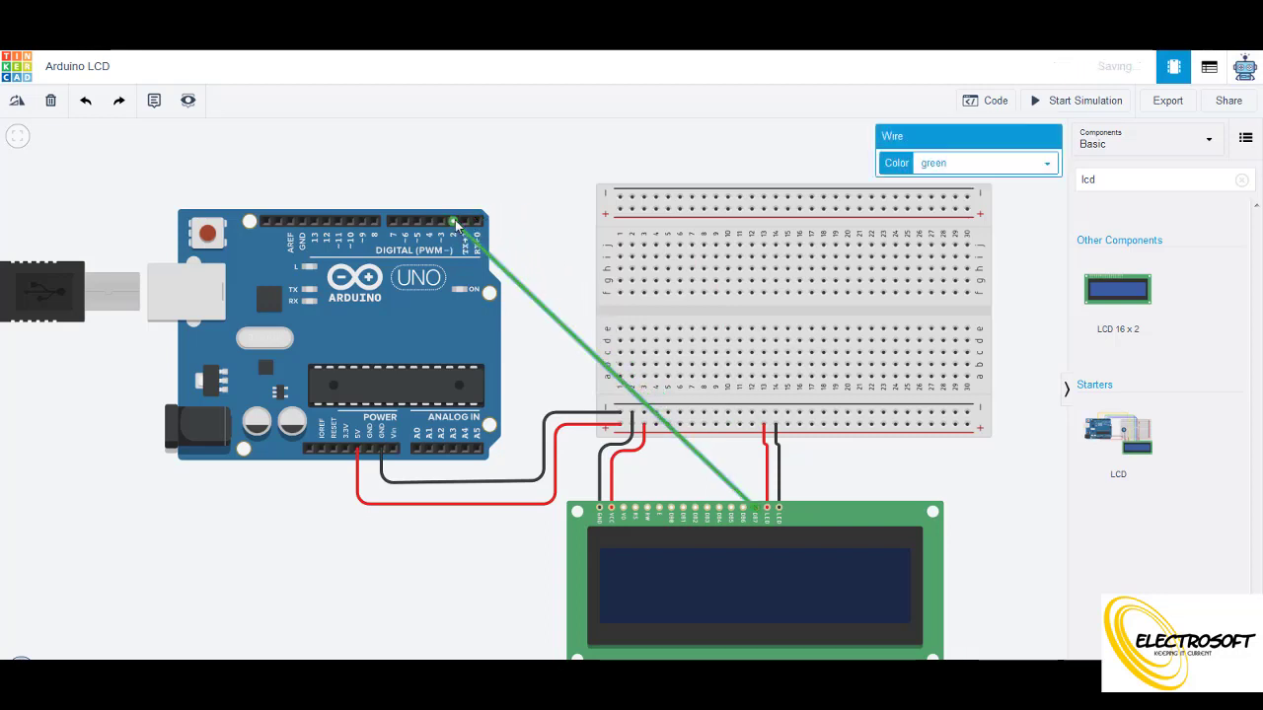
# Route the DB7 wire straight up from pin 2, horizontally above the breadboard and straight down to DB7.
pyautogui.click(555, 325)
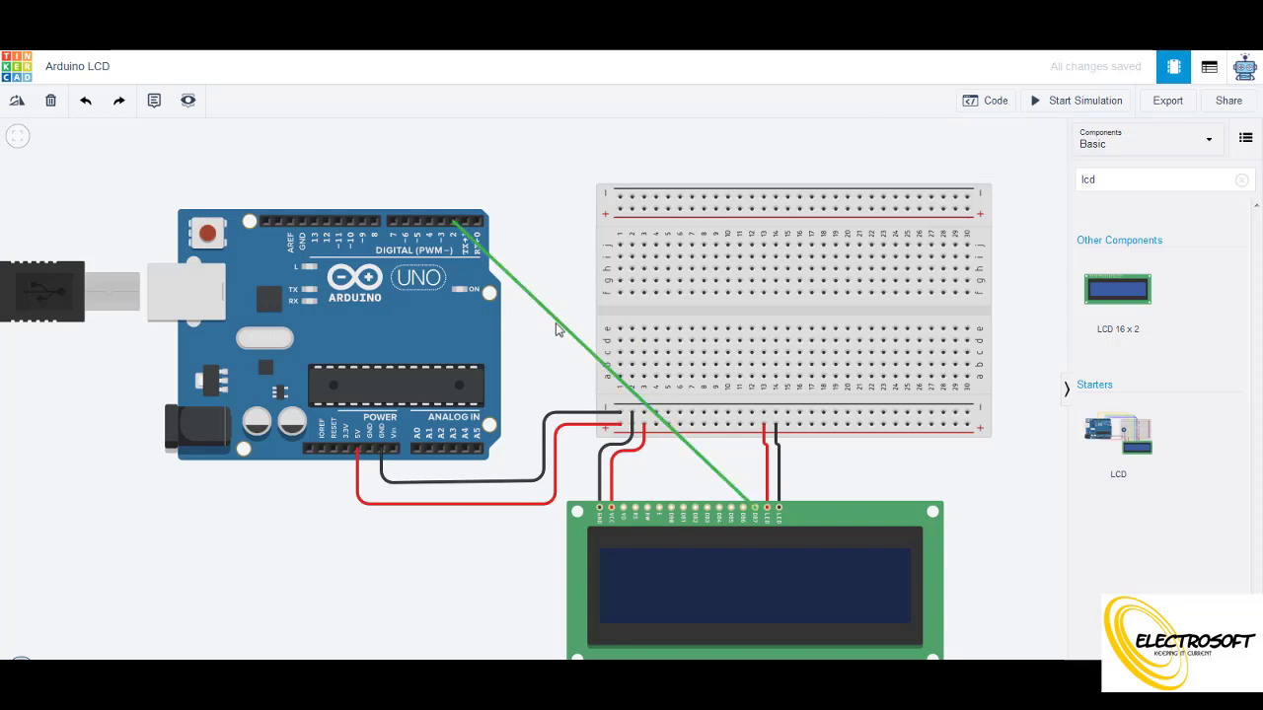
pyautogui.doubleClick(557, 319)
pyautogui.moveTo(557, 319); pyautogui.dragTo(452, 170)
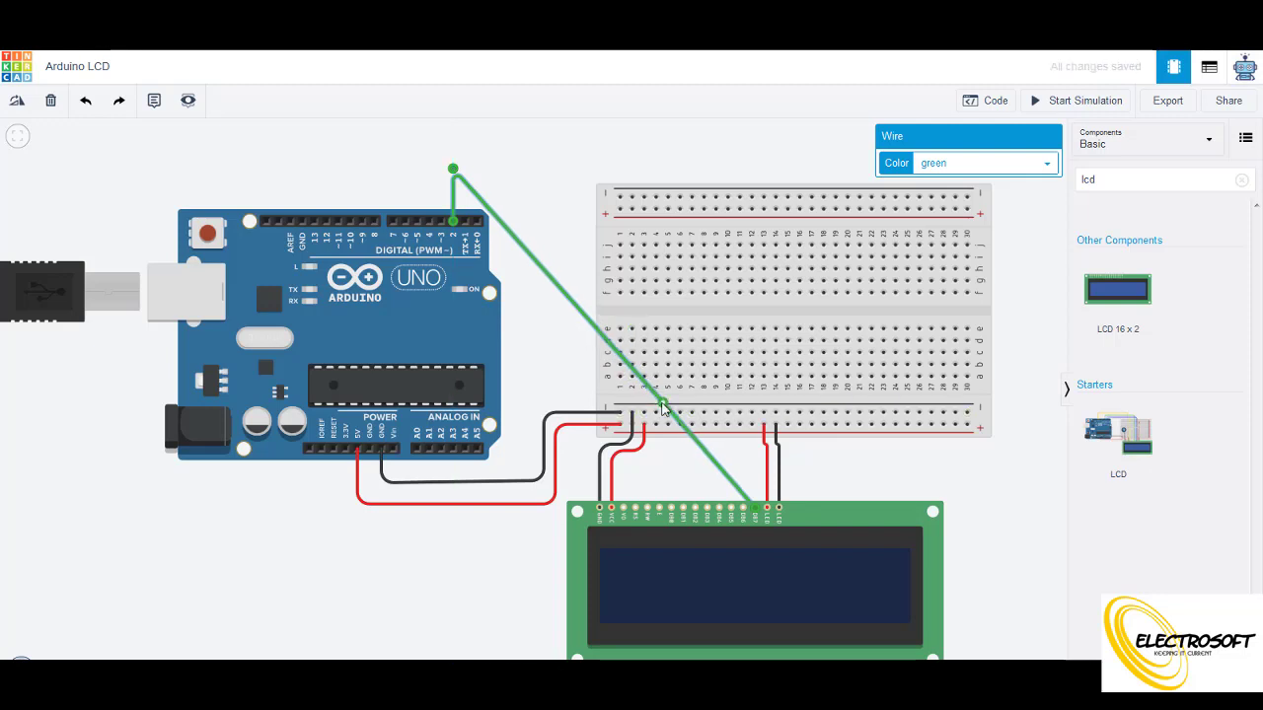
pyautogui.moveTo(665, 408); pyautogui.dragTo(756, 172)
pyautogui.click(788, 153)
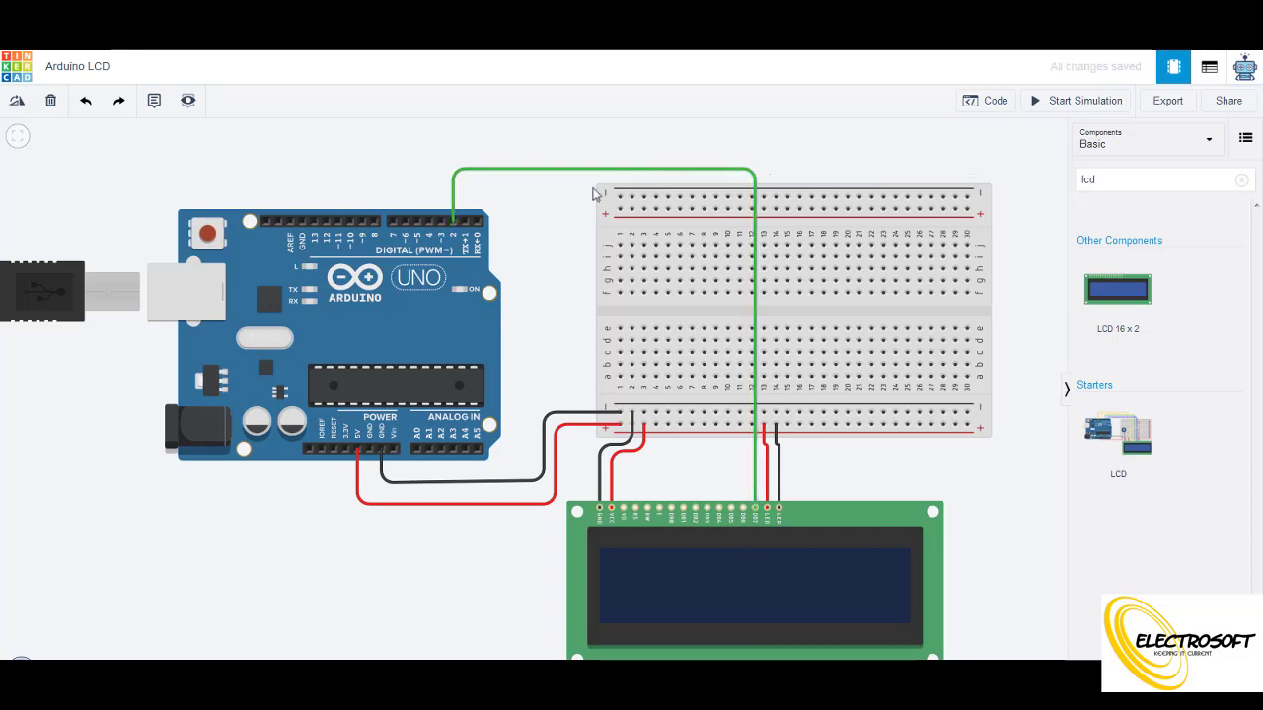
# Wire Arduino pin 3 to the LCD's DB6 pin, with right-angle bends just above and parallel to the DB7 wire.
pyautogui.click(442, 221)
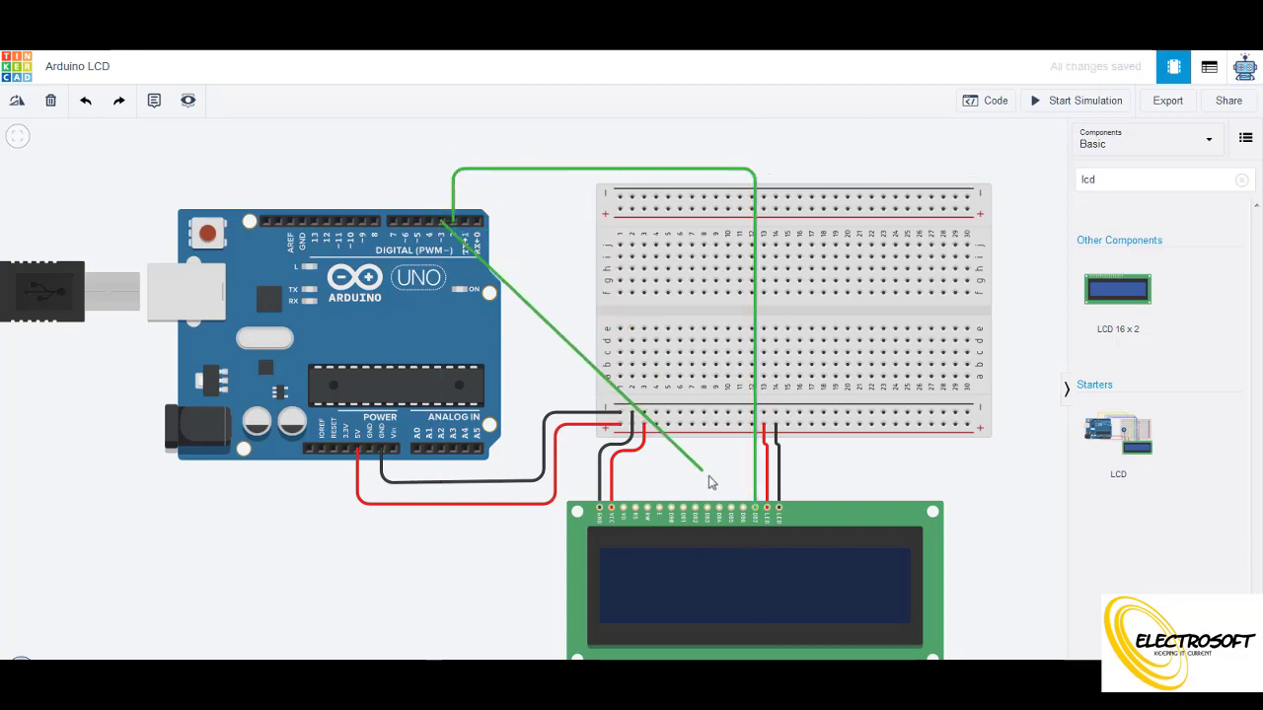
pyautogui.click(742, 508)
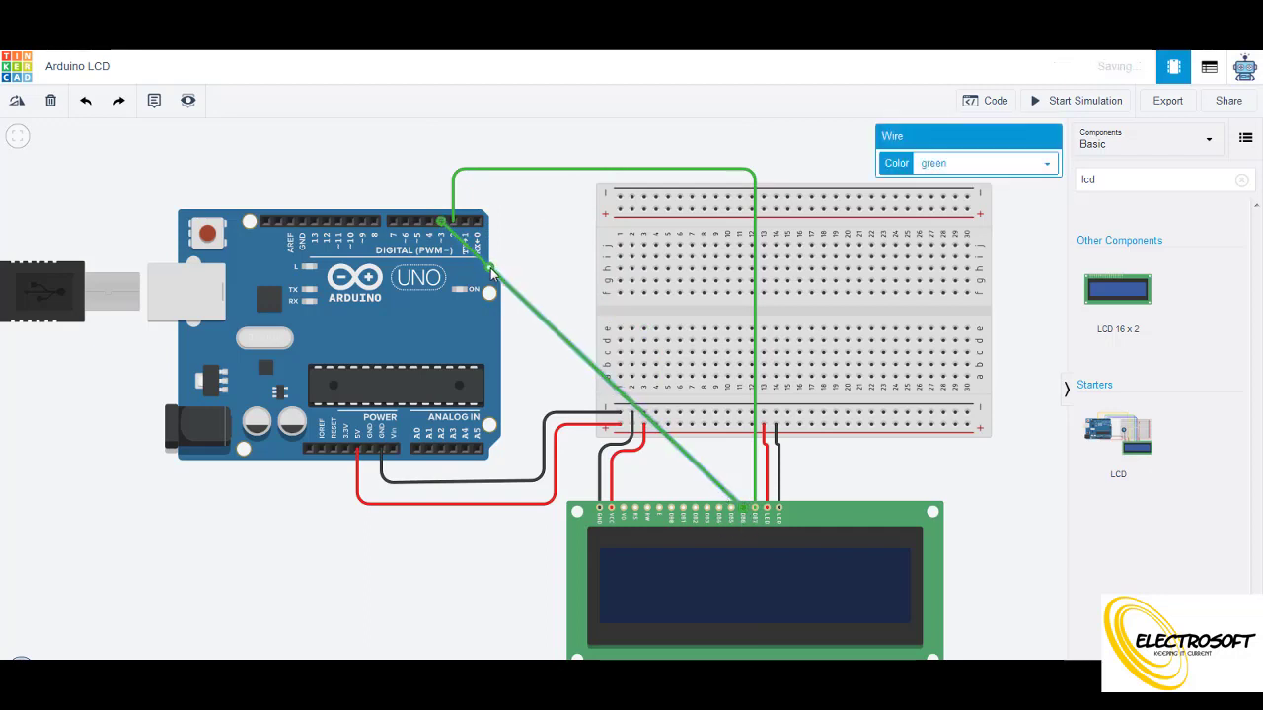
pyautogui.moveTo(491, 273); pyautogui.dragTo(442, 158)
pyautogui.click(698, 462)
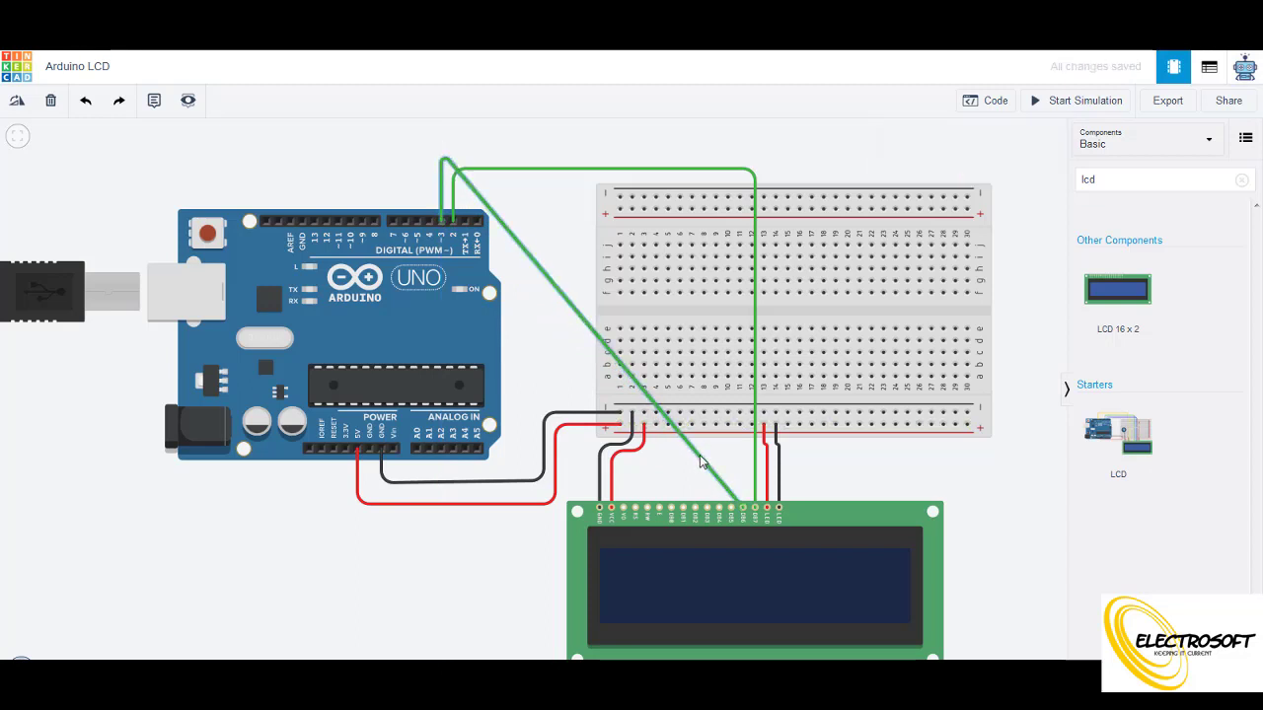
pyautogui.click(698, 456)
pyautogui.moveTo(690, 357); pyautogui.dragTo(743, 153)
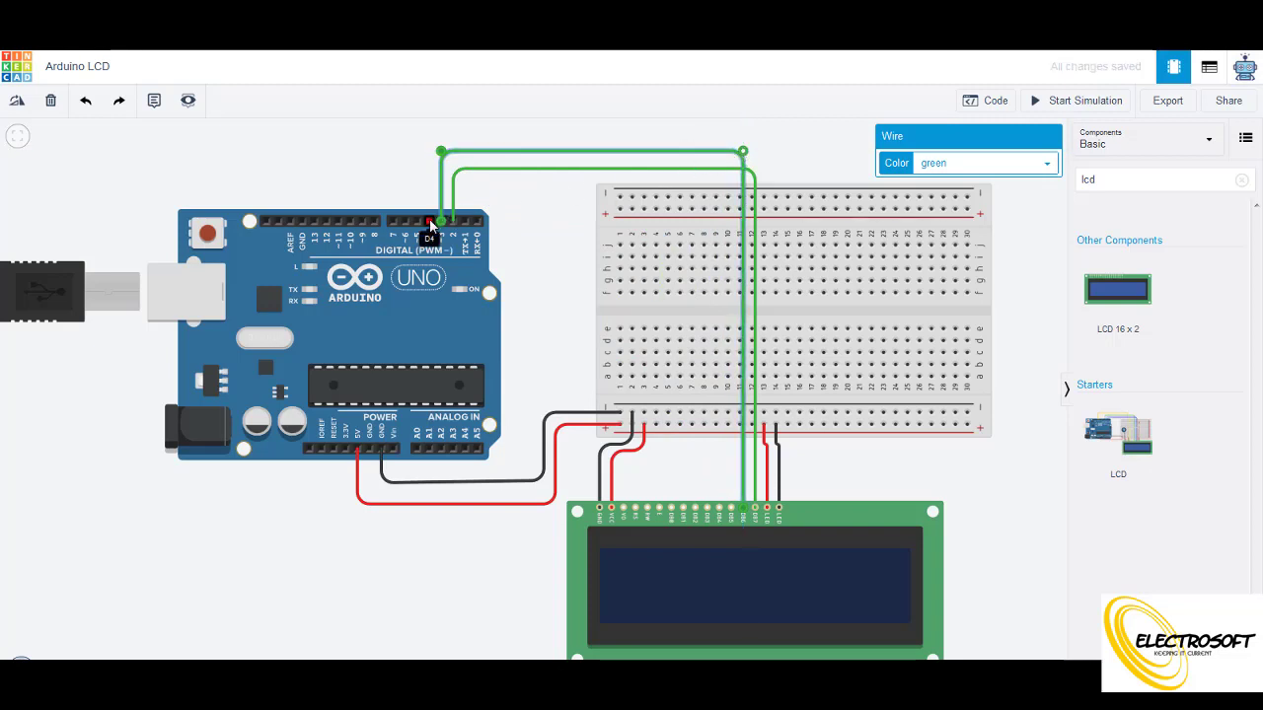
# Wire Arduino pin 4 to the LCD's DB5 pin, with right-angle bends just above and parallel to the DB6 wire.
pyautogui.click(541, 335)
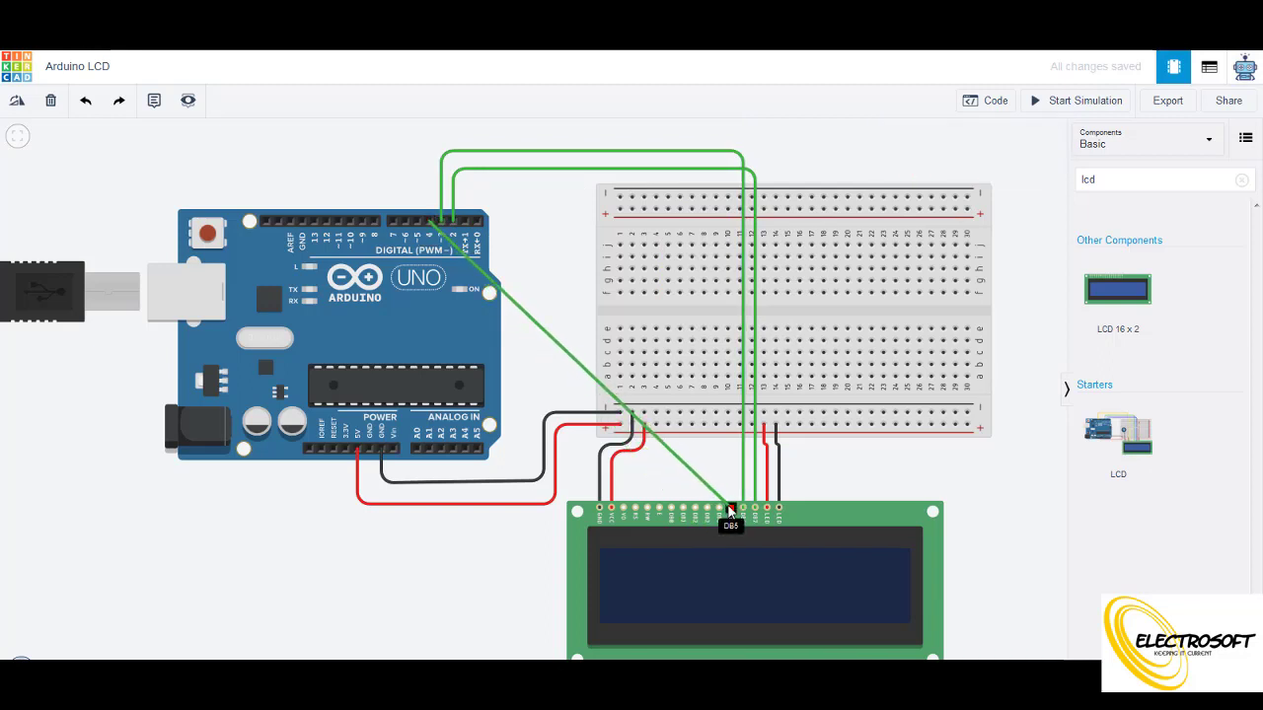
pyautogui.click(729, 509)
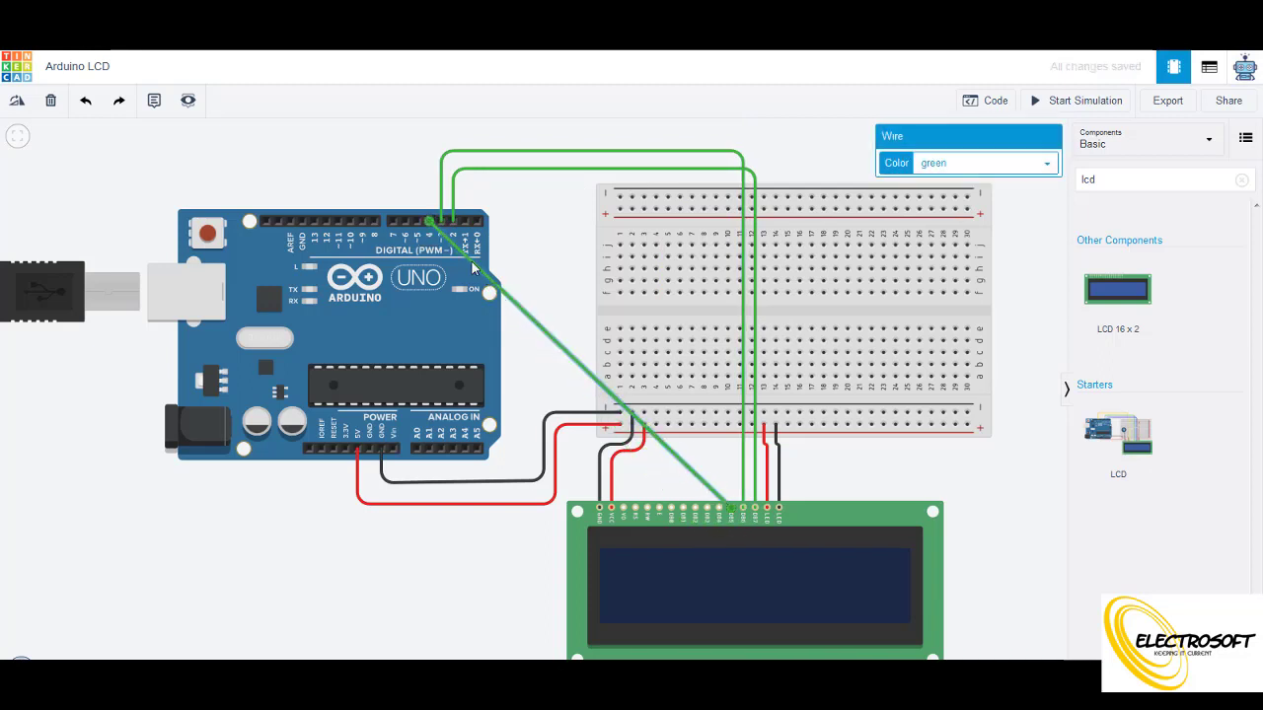
pyautogui.moveTo(472, 267); pyautogui.dragTo(429, 136)
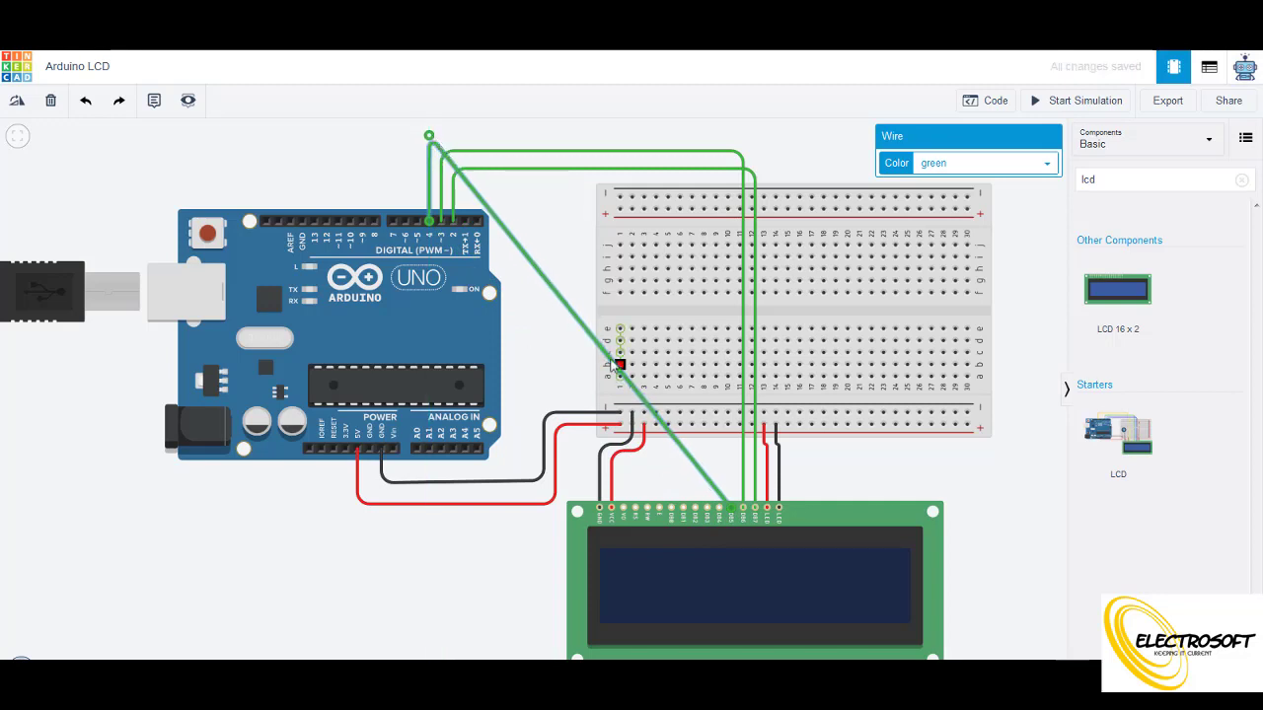
pyautogui.moveTo(650, 414); pyautogui.dragTo(730, 140)
# Wire Arduino pin 5 to the LCD's DB4 pin, with right-angle bends just above and parallel to the DB5 wire.
pyautogui.click(418, 226)
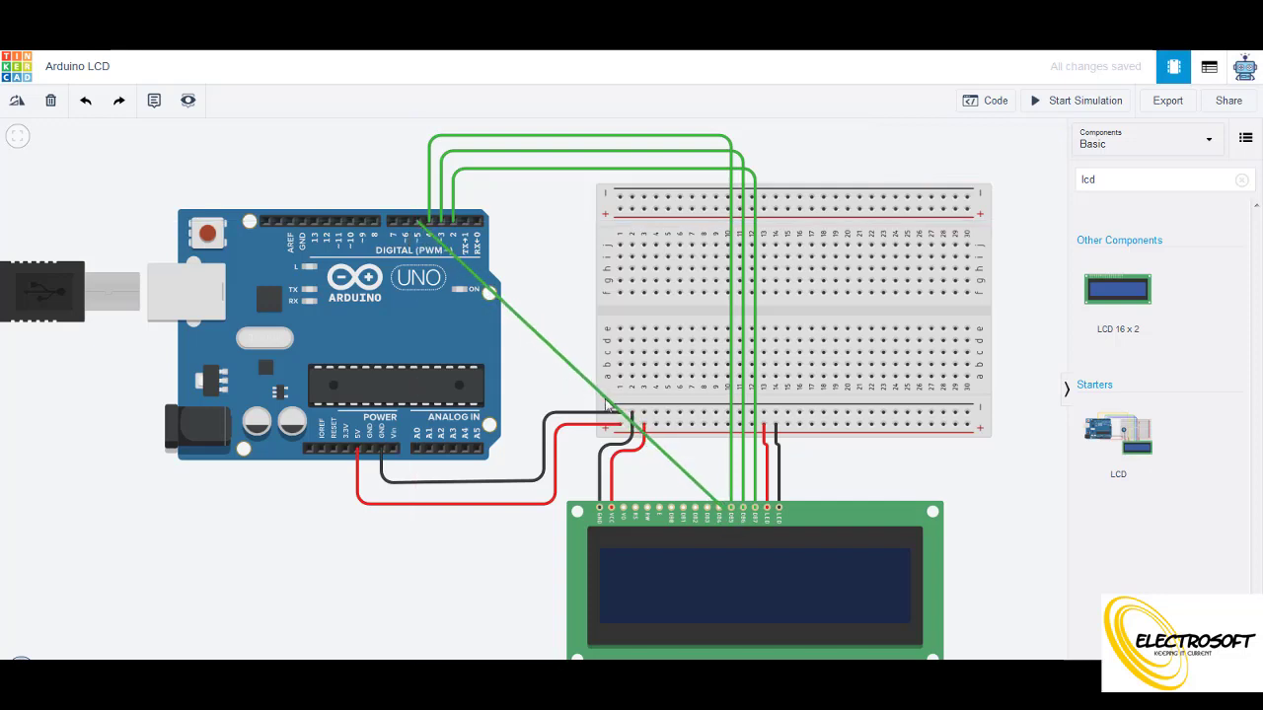
pyautogui.click(718, 509)
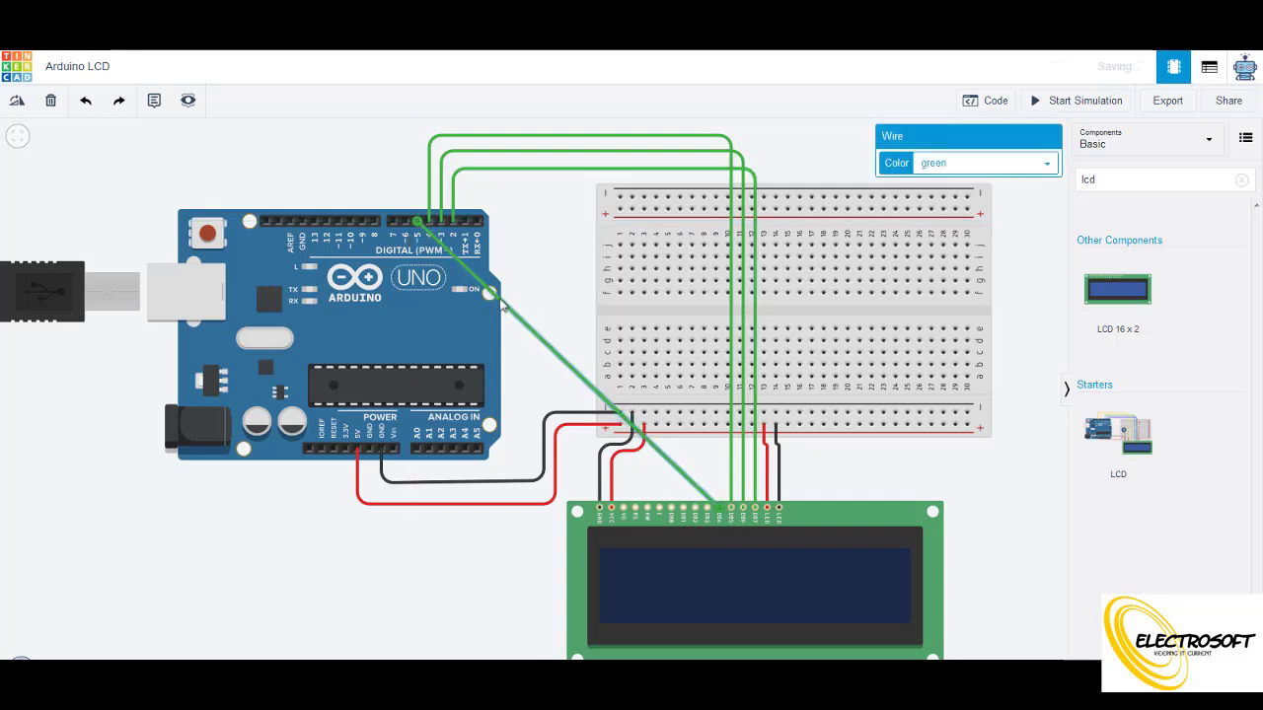
pyautogui.moveTo(499, 304); pyautogui.dragTo(418, 138)
pyautogui.scroll(-1, 420, 274)
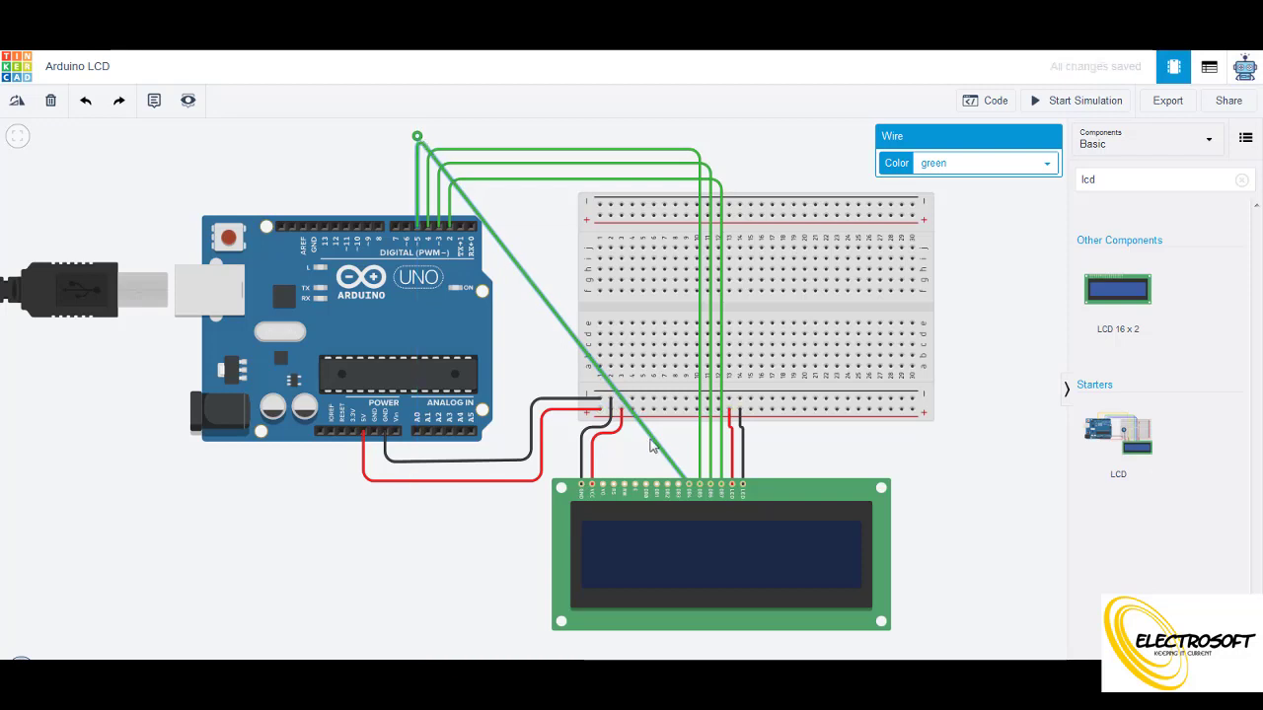
pyautogui.click(661, 456)
pyautogui.click(661, 456)
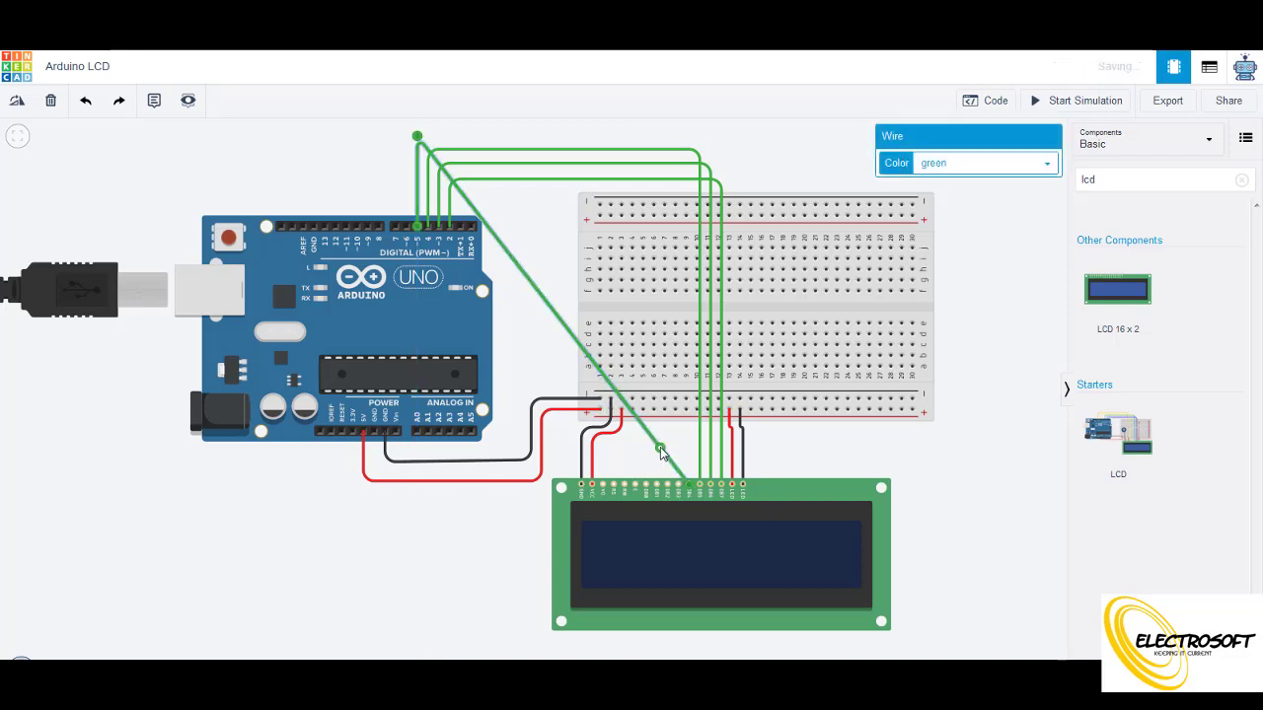
pyautogui.moveTo(662, 453); pyautogui.dragTo(689, 137)
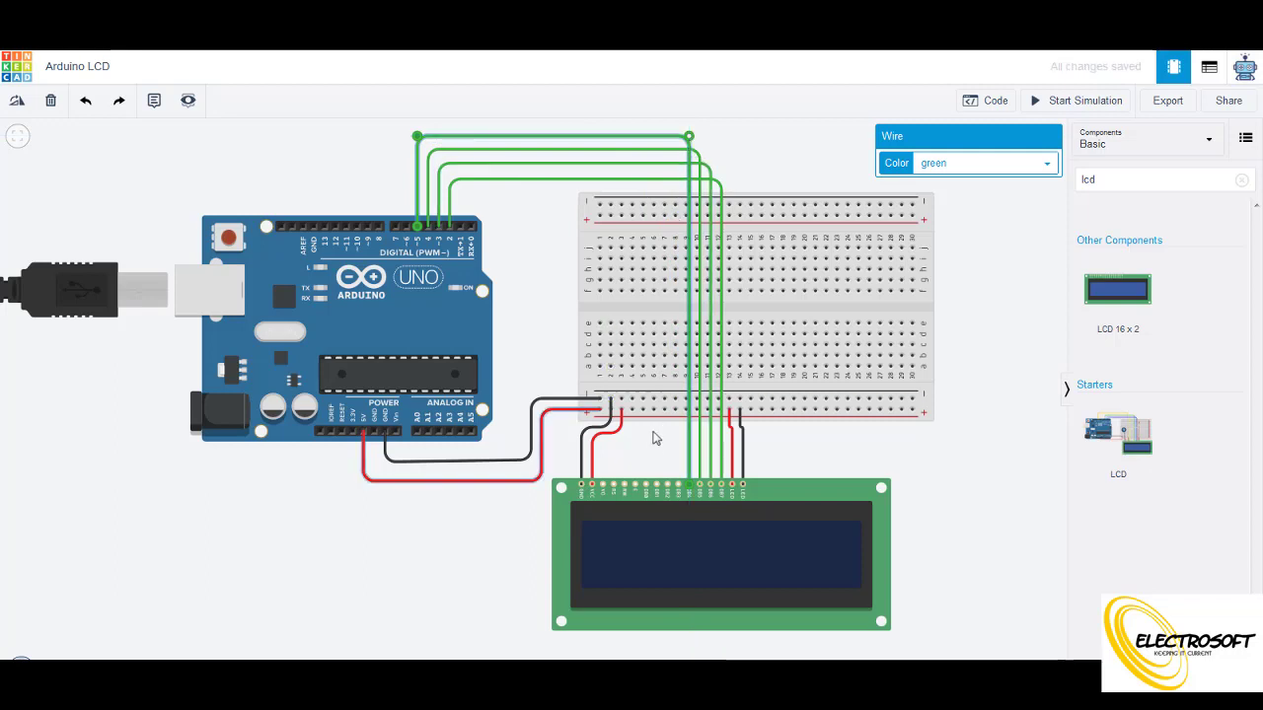
pyautogui.click(651, 454)
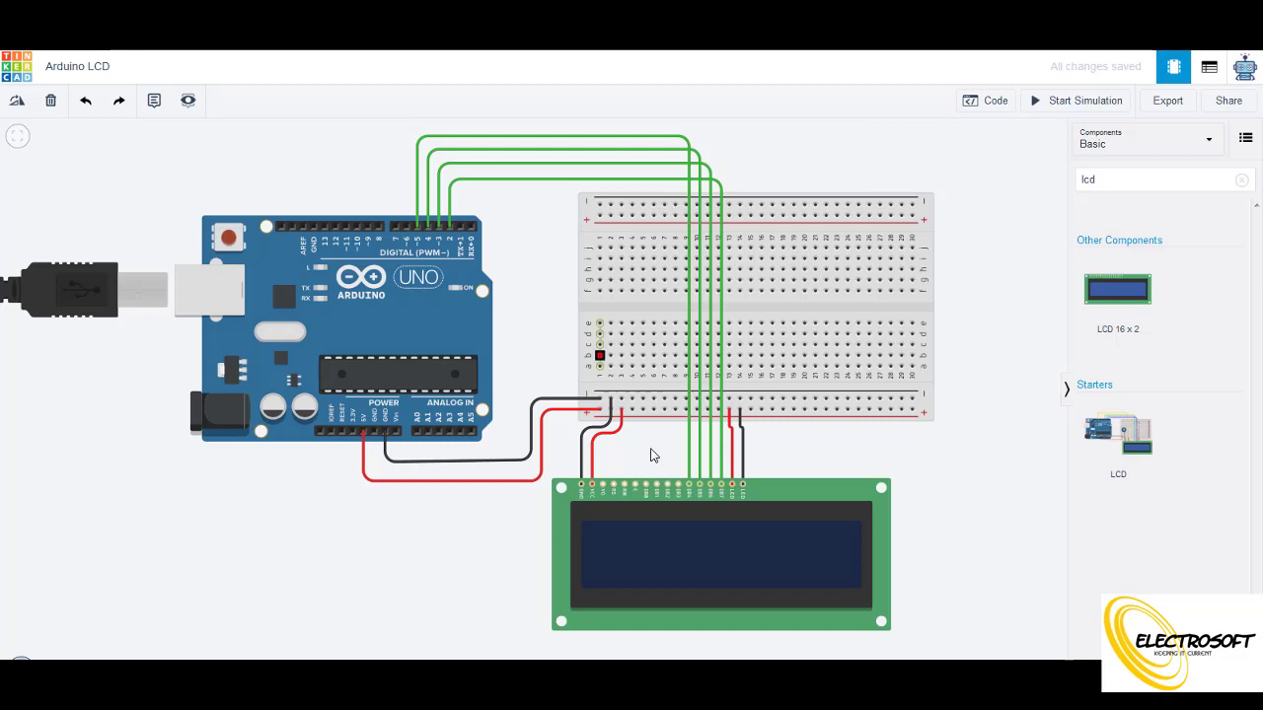
# Set the color of the wire between Arduino pin 3 and DB6 to orange.
pyautogui.click(703, 178)
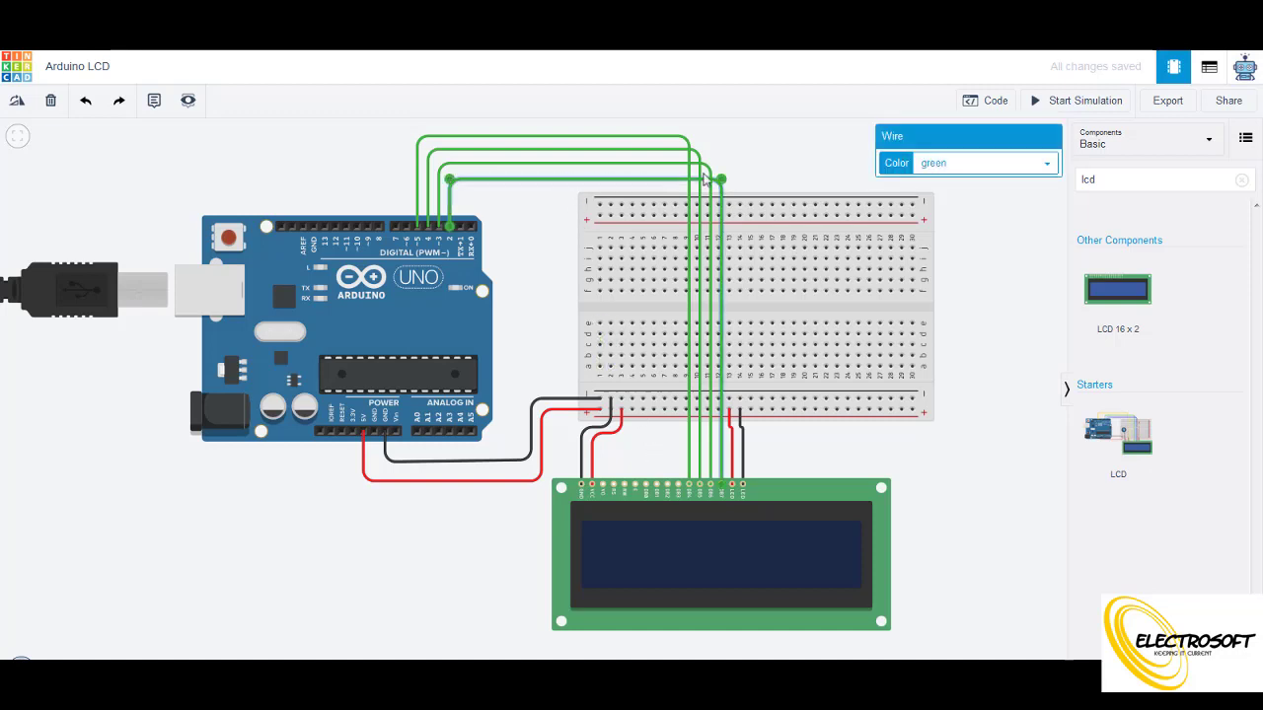
pyautogui.click(1042, 165)
pyautogui.click(1042, 165)
pyautogui.click(665, 169)
pyautogui.click(708, 165)
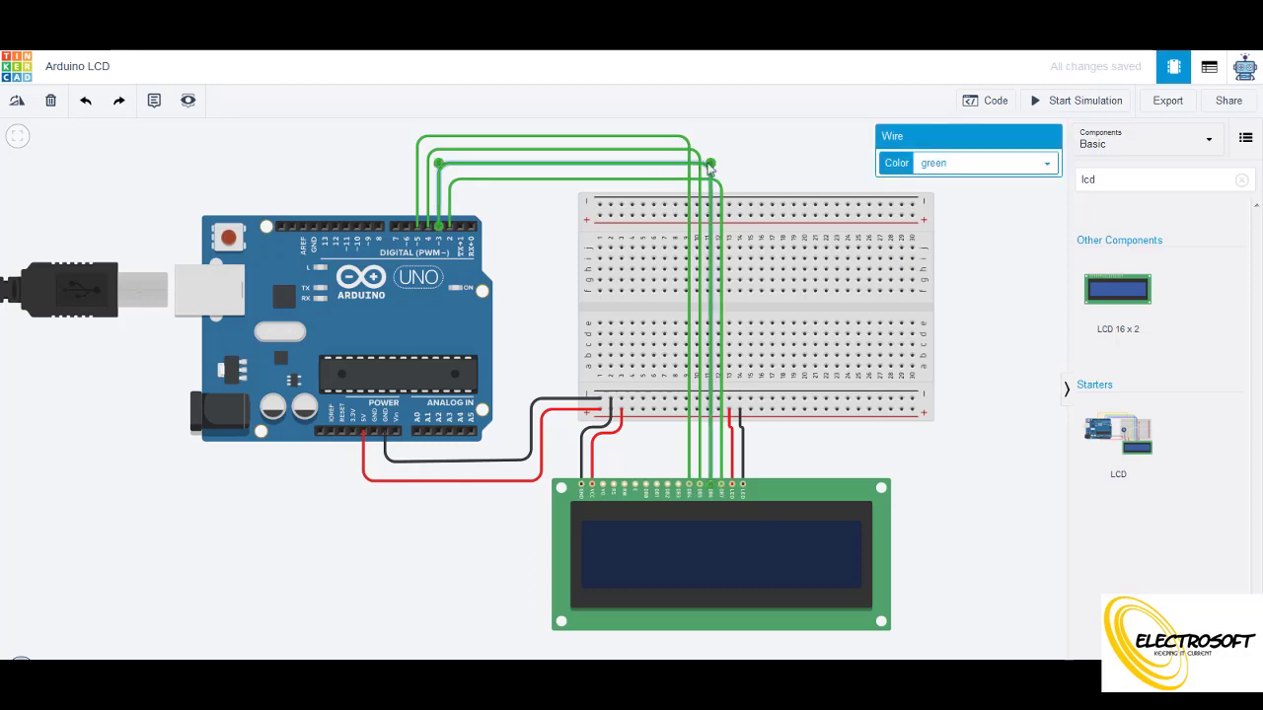
pyautogui.click(1023, 168)
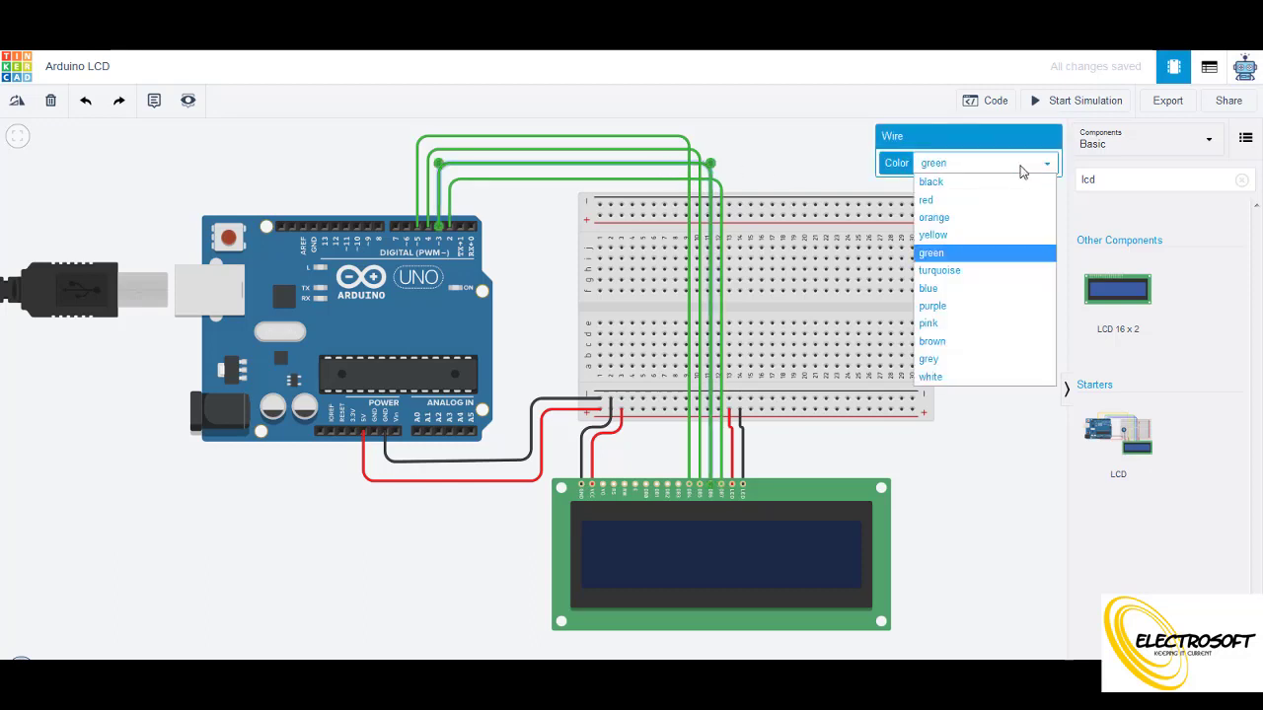
pyautogui.click(1023, 217)
# Set the DB5 wire's color to turquoise and the DB4 wire's color to blue.
pyautogui.click(609, 151)
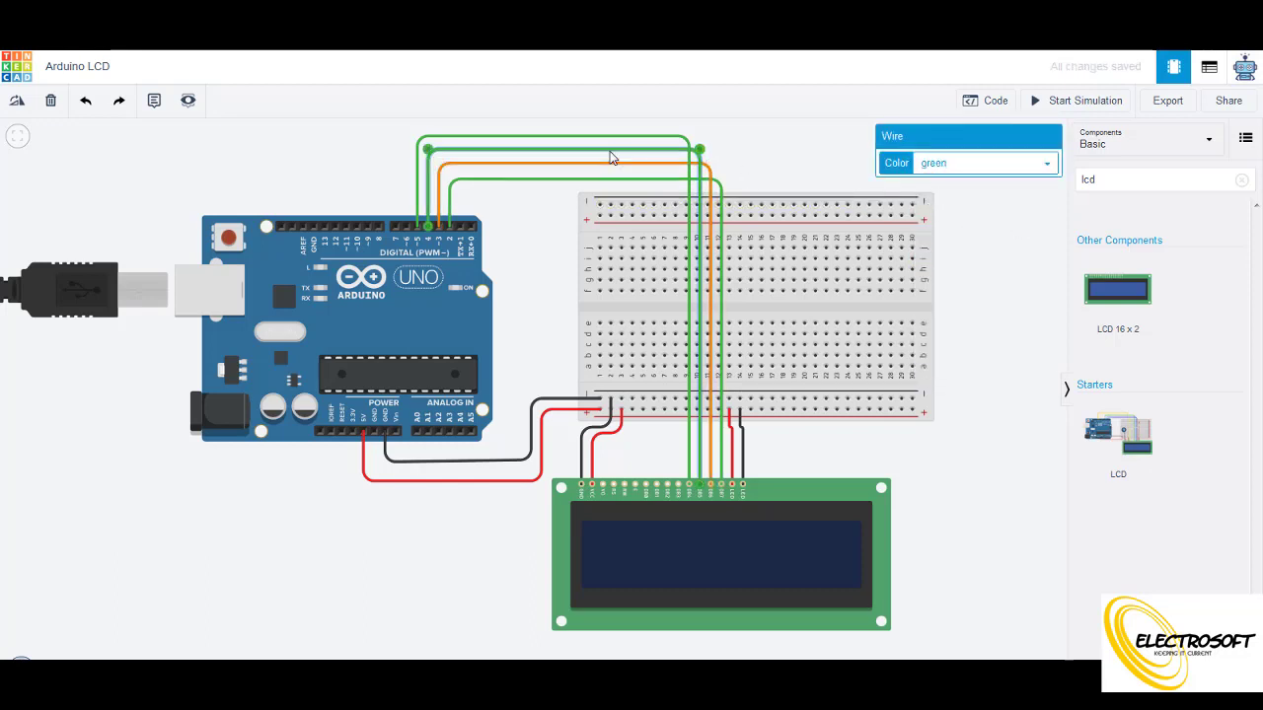
pyautogui.click(972, 166)
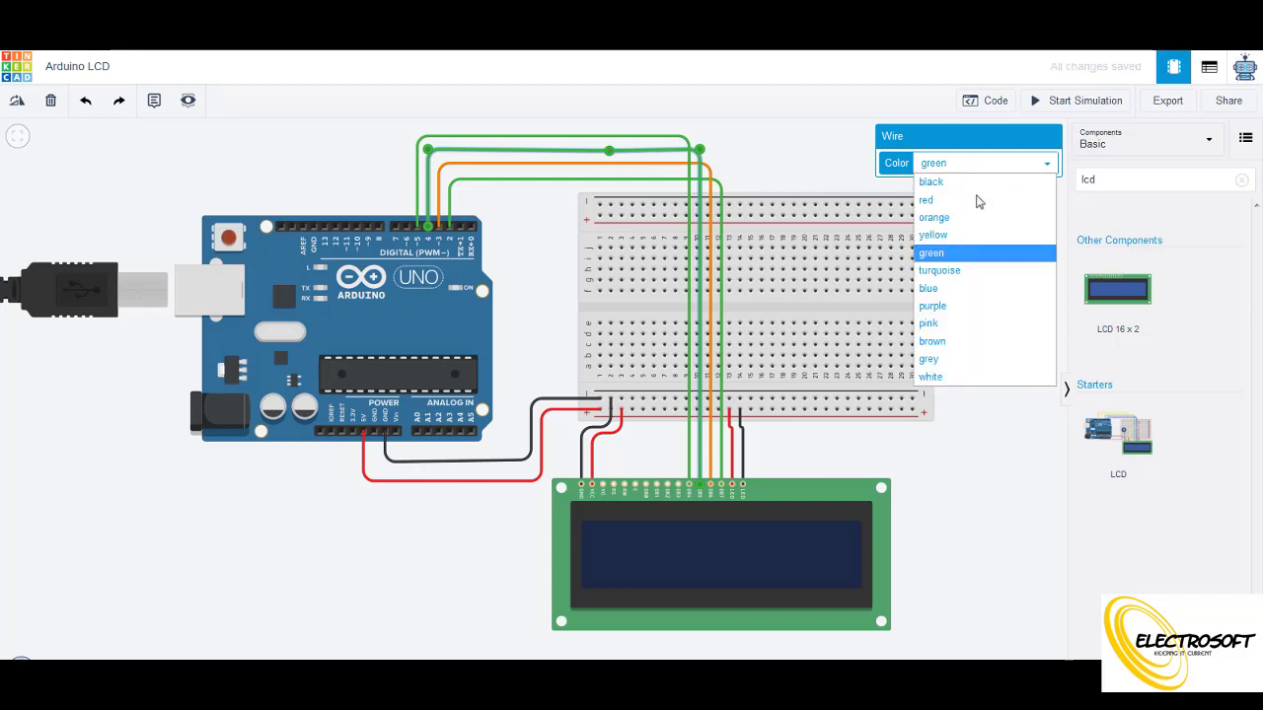
pyautogui.click(989, 270)
pyautogui.click(657, 137)
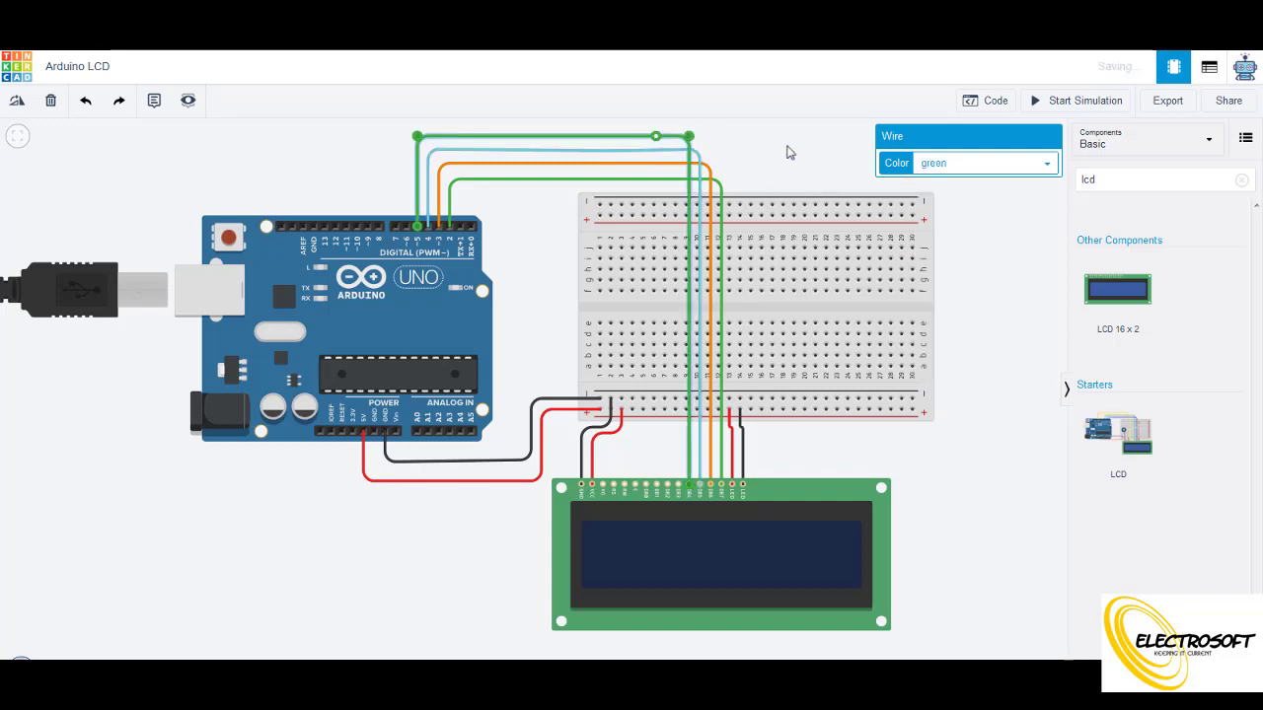
pyautogui.click(1001, 165)
pyautogui.click(993, 288)
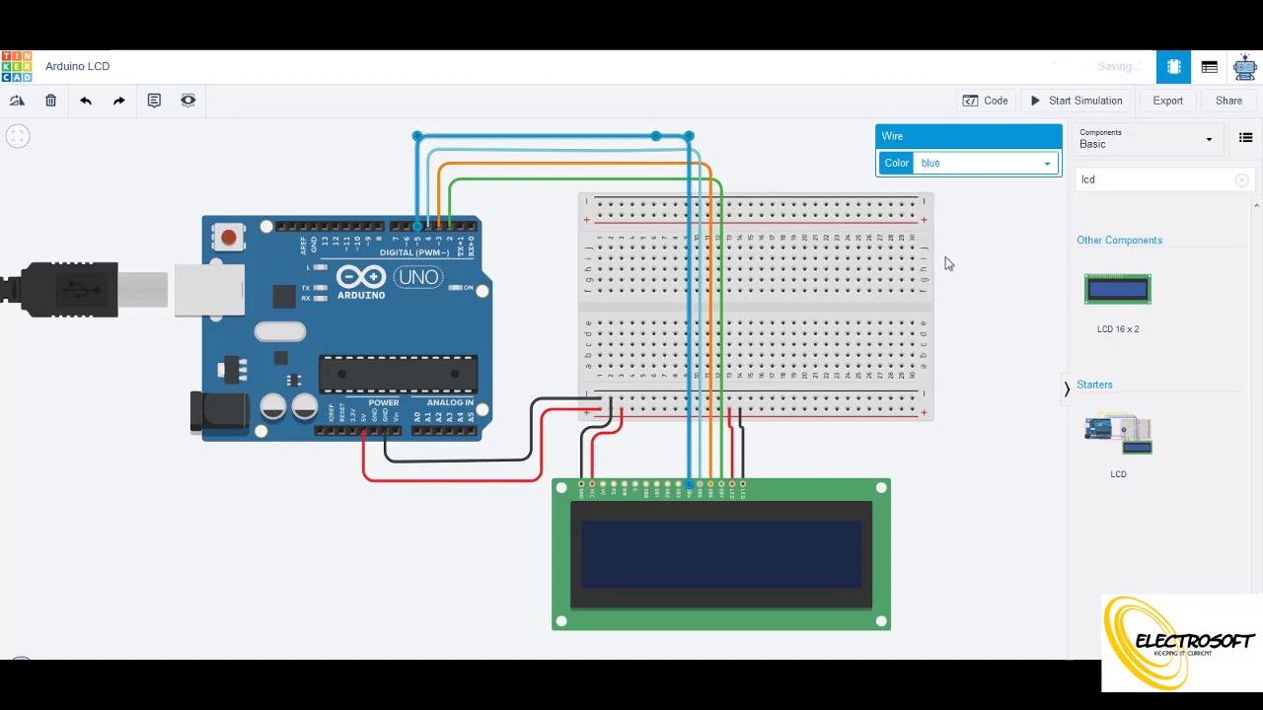
pyautogui.click(736, 124)
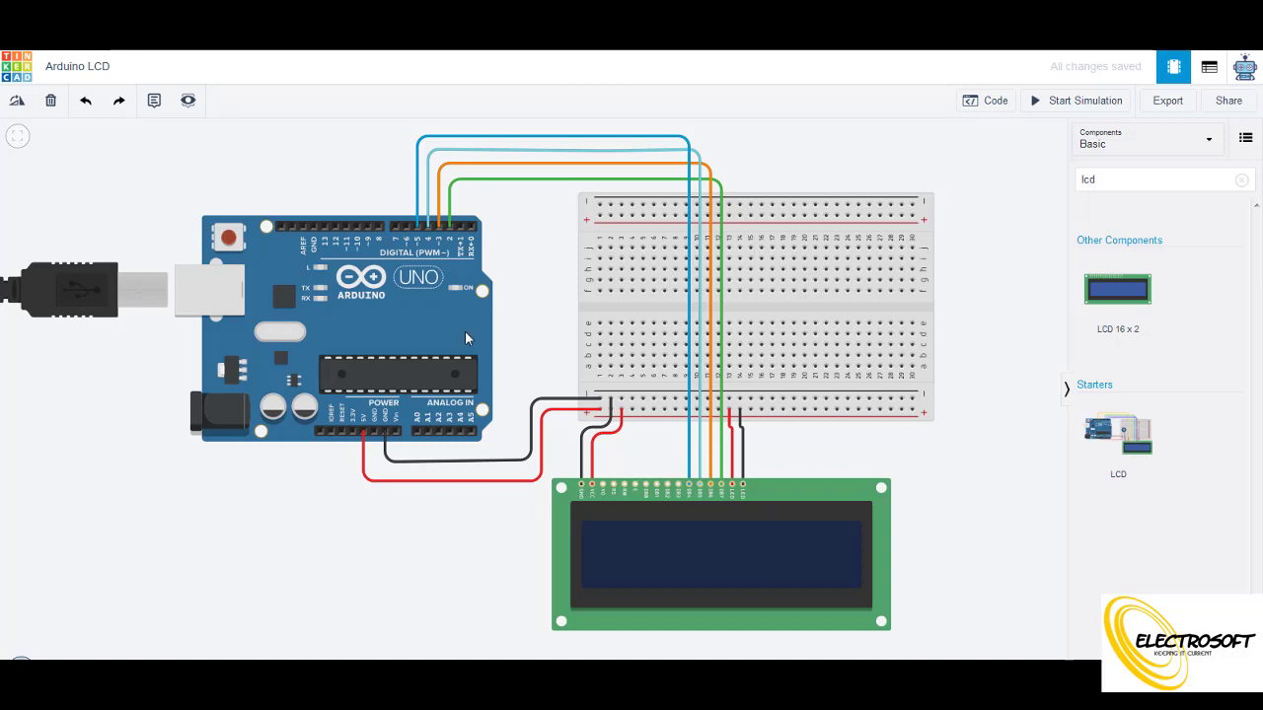
# Wire the LCD's RW pin to column 4 of the breadboard's lower negative rail, with its lower section bent vertically above RW.
pyautogui.scroll(5, 620, 509)
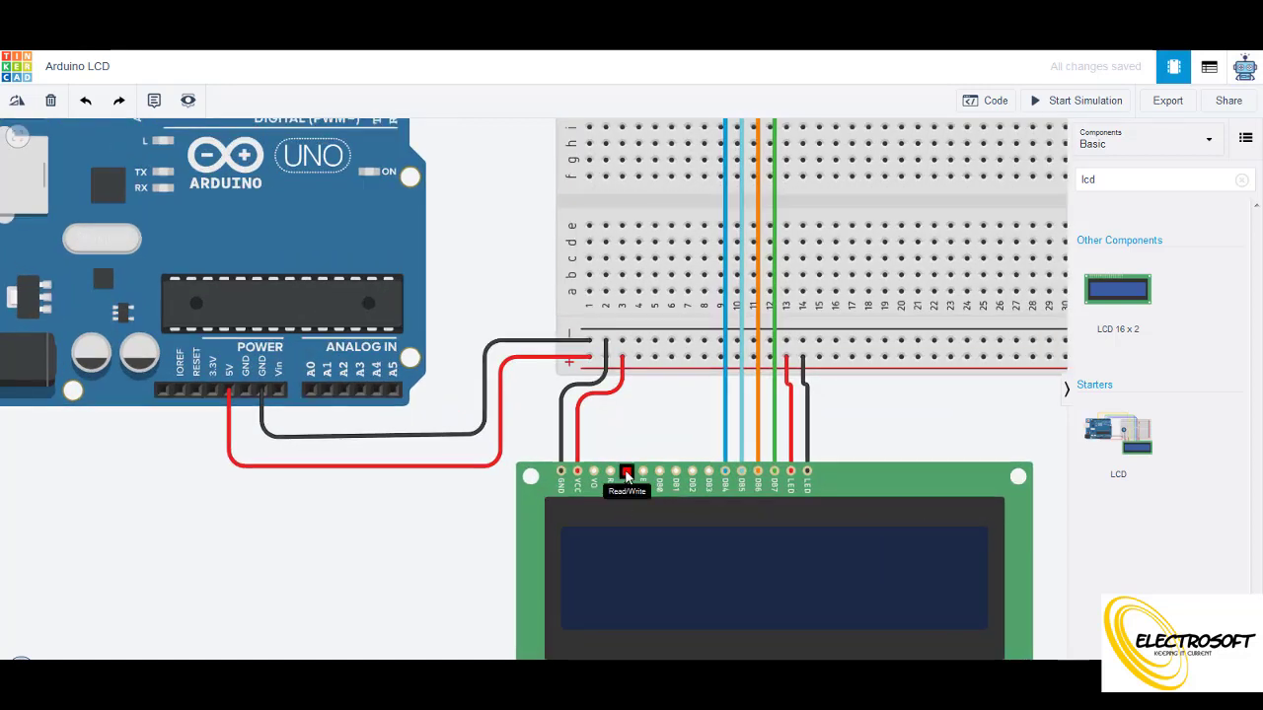
pyautogui.click(627, 476)
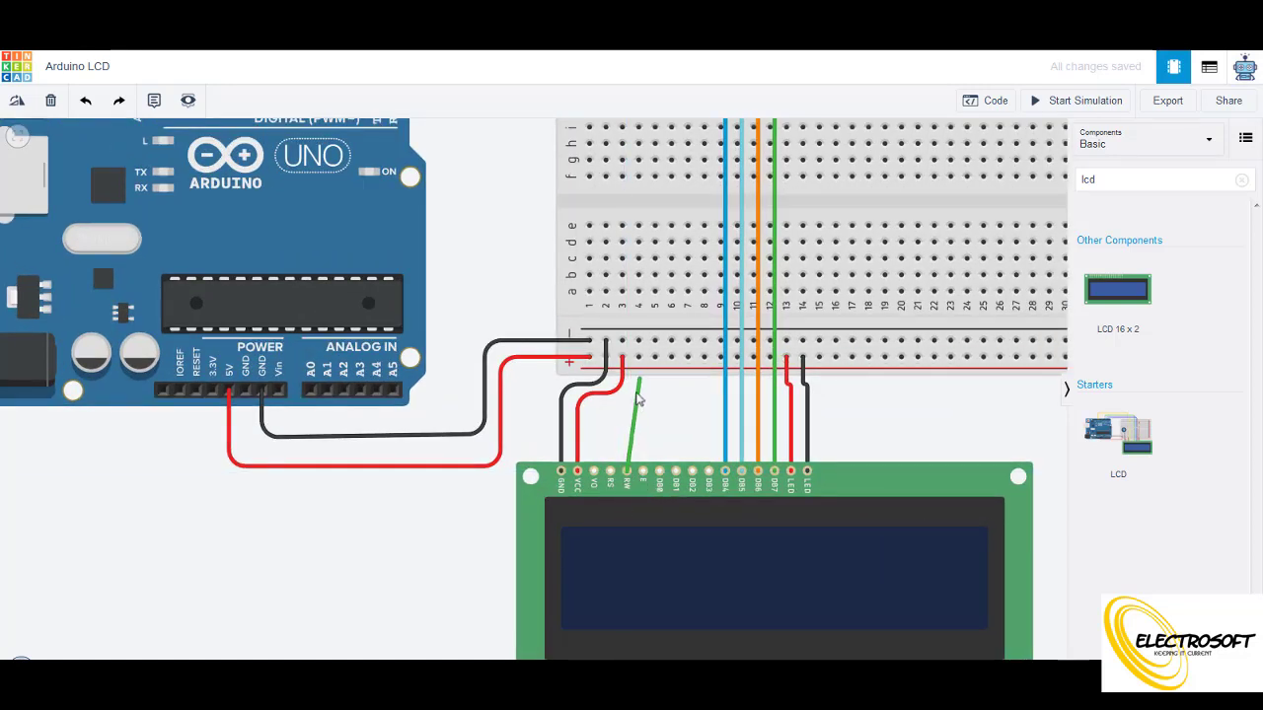
pyautogui.click(639, 341)
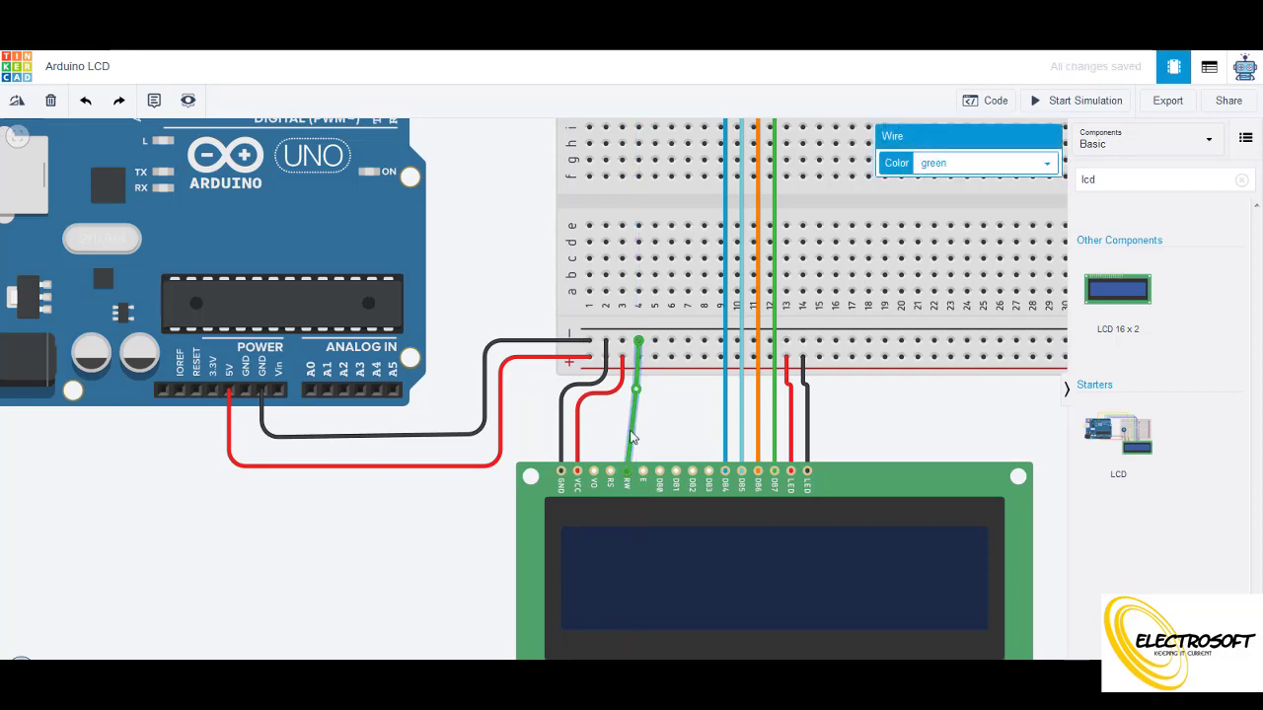
pyautogui.moveTo(631, 437); pyautogui.dragTo(638, 412)
pyautogui.click(691, 429)
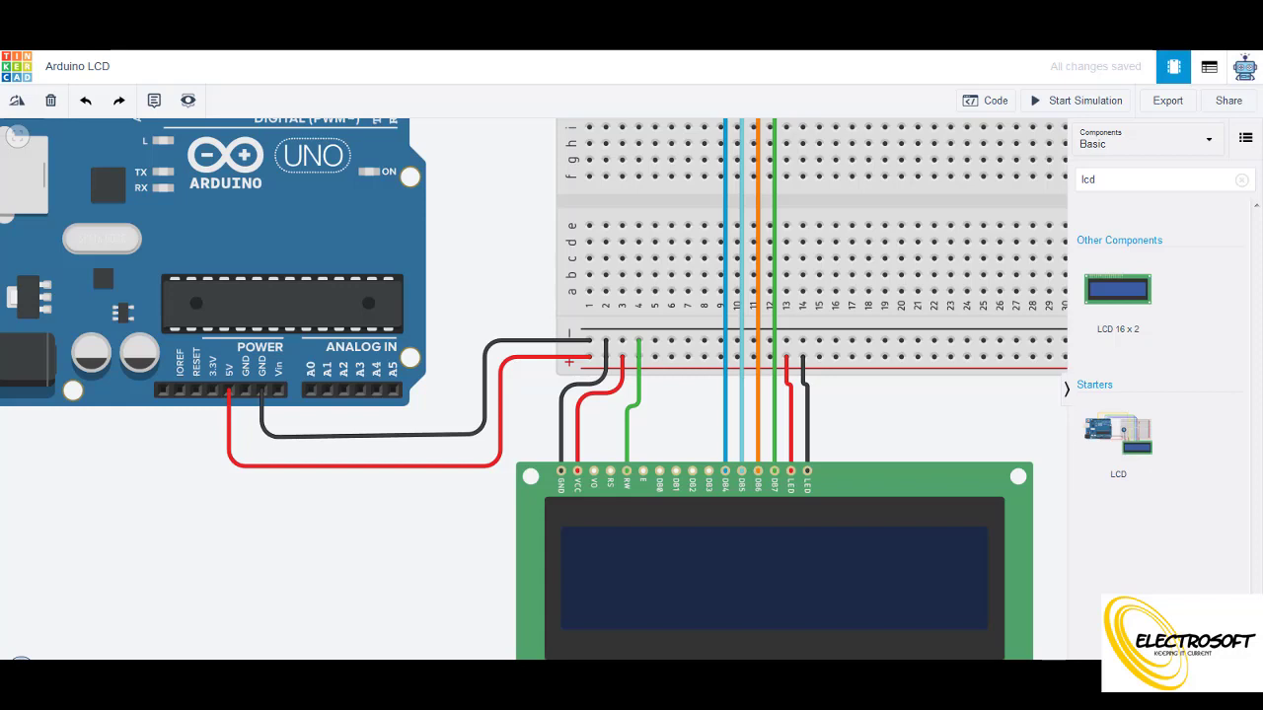
# Wire the LCD's E pin to Arduino pin 11, with right-angle bends just below and parallel to the DB7 wire.
pyautogui.click(642, 473)
pyautogui.scroll(-5, 625, 502)
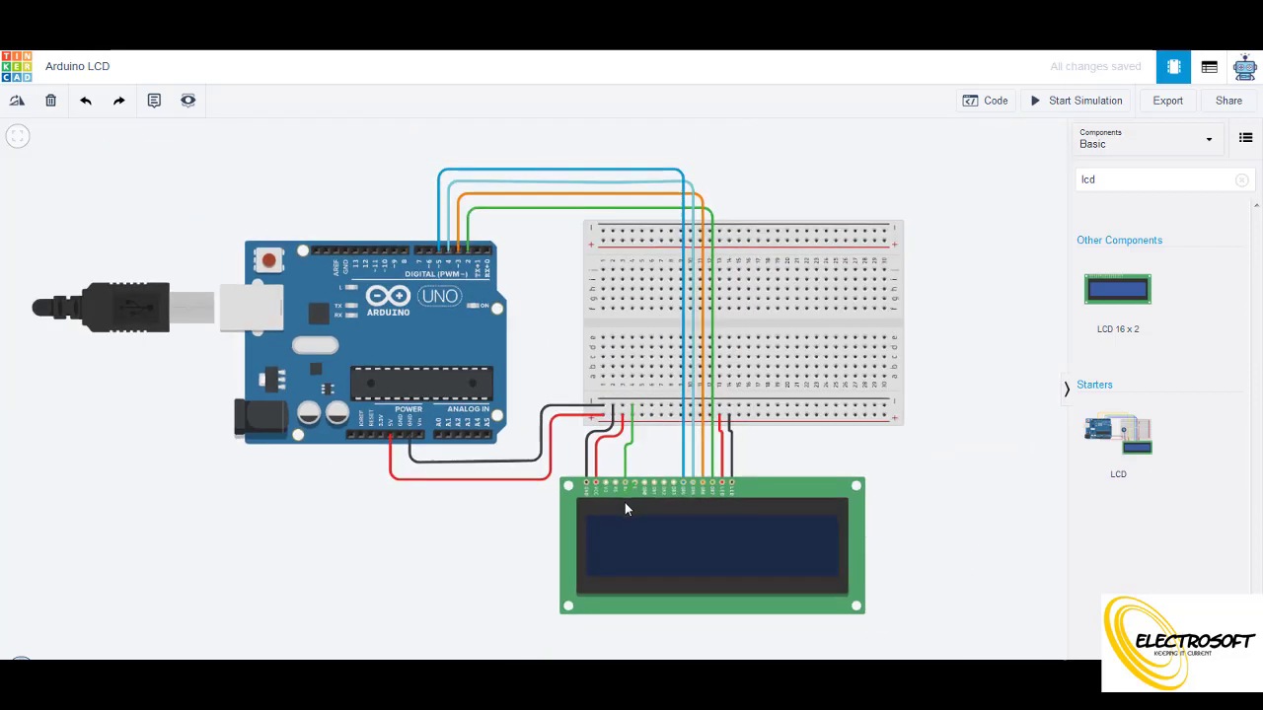
pyautogui.scroll(2, 424, 335)
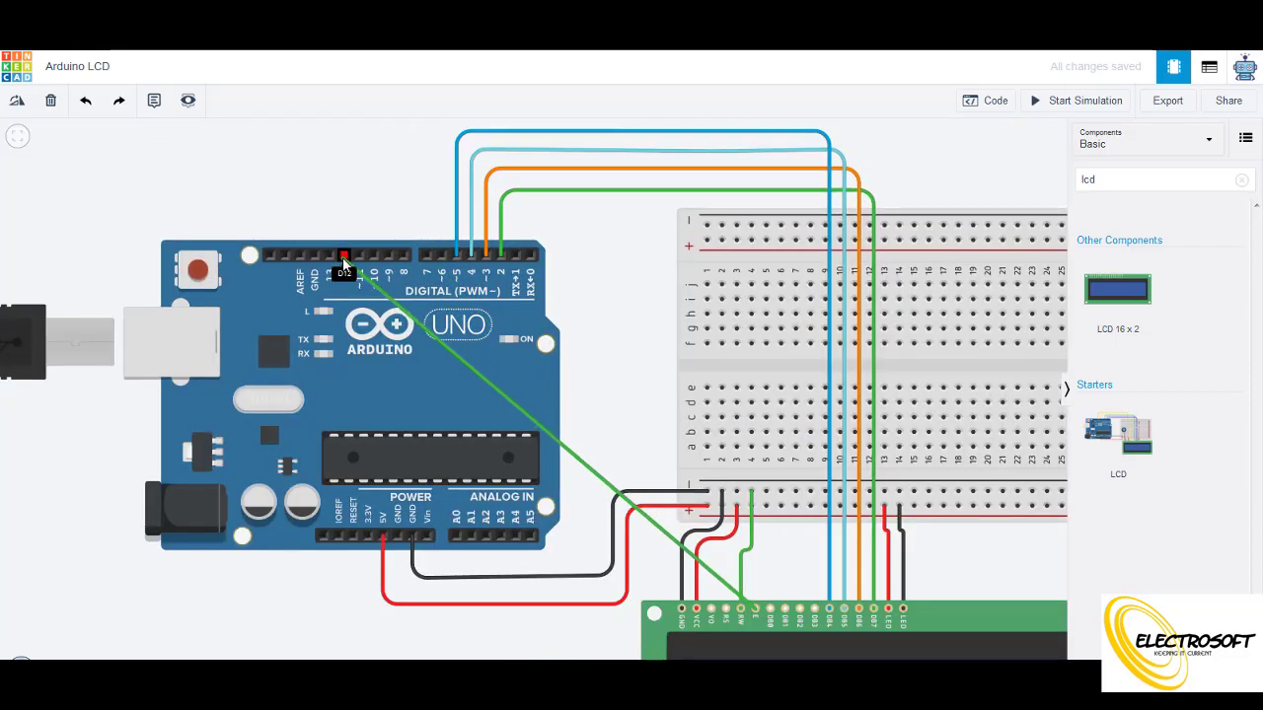
pyautogui.click(360, 258)
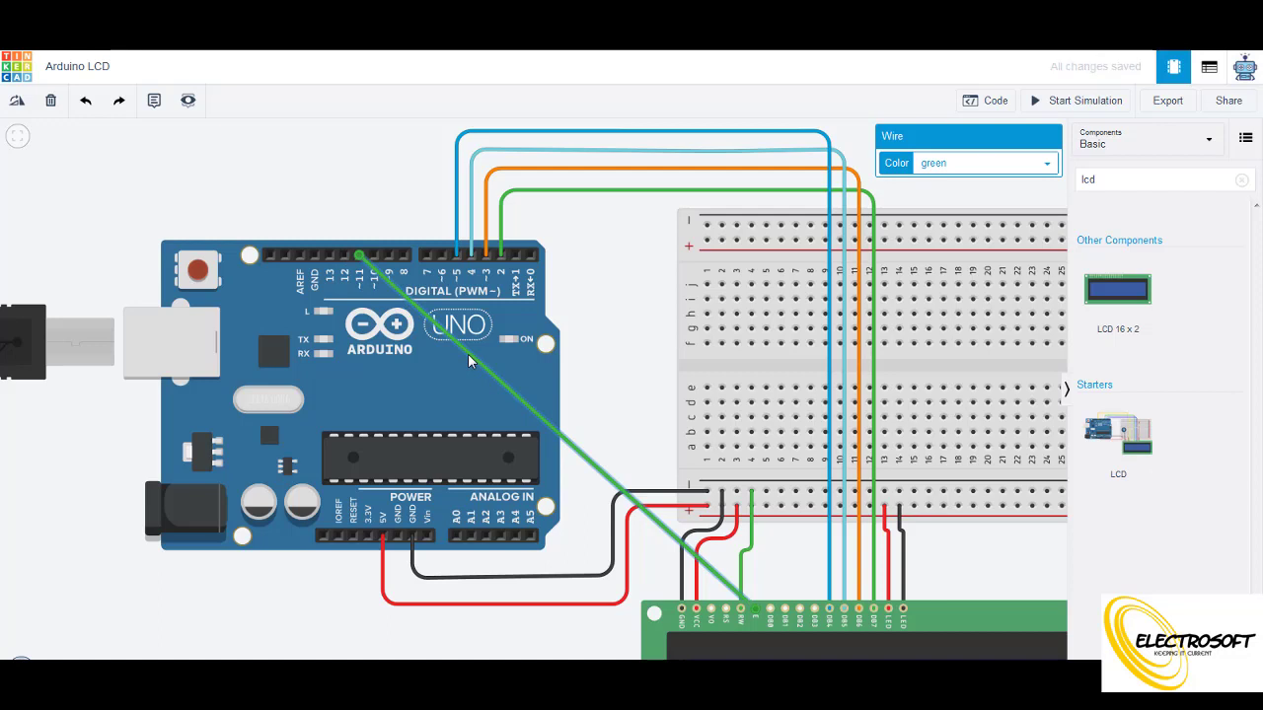
pyautogui.moveTo(470, 361); pyautogui.dragTo(361, 218)
pyautogui.click(617, 479)
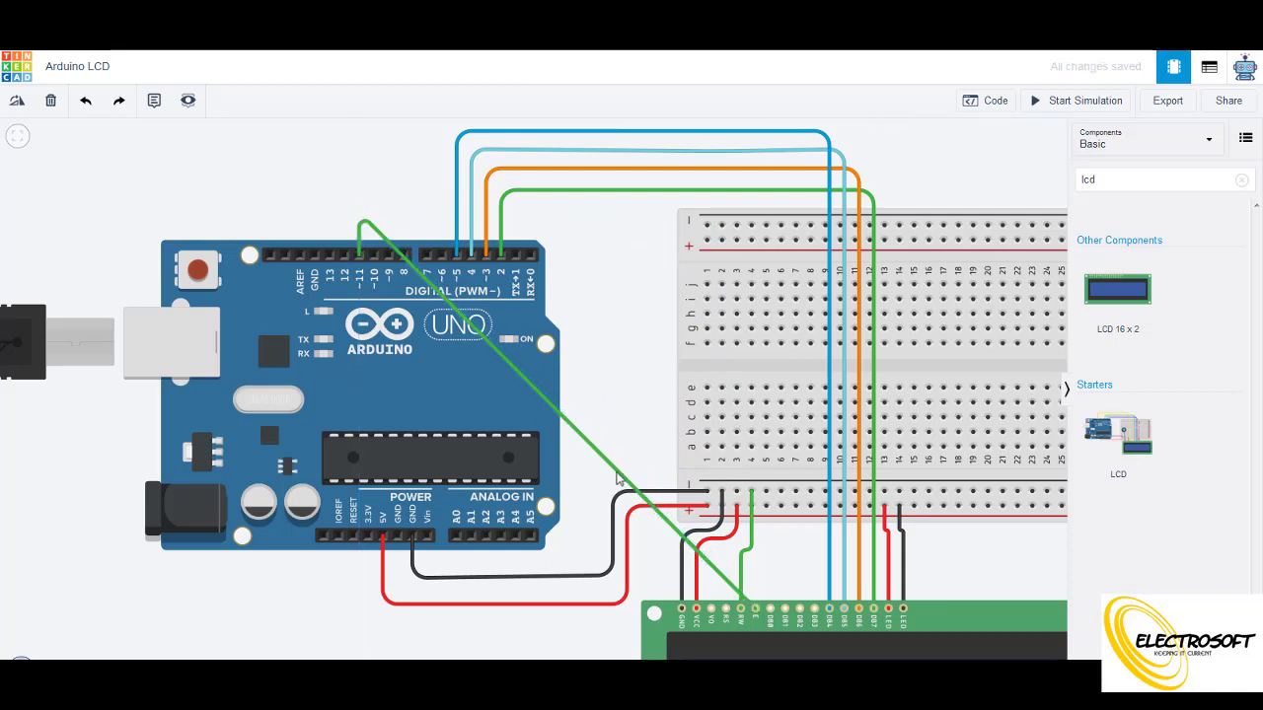
pyautogui.click(618, 476)
pyautogui.moveTo(618, 475); pyautogui.dragTo(703, 259)
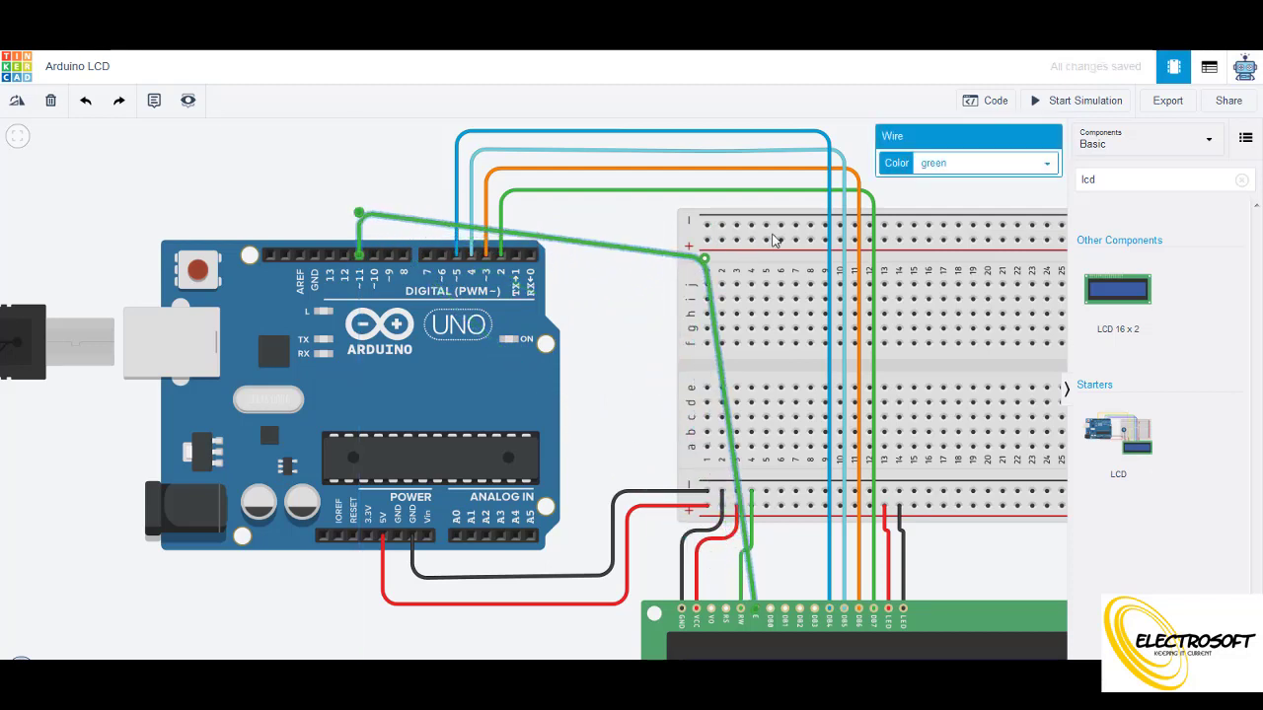
pyautogui.moveTo(775, 240); pyautogui.dragTo(756, 219)
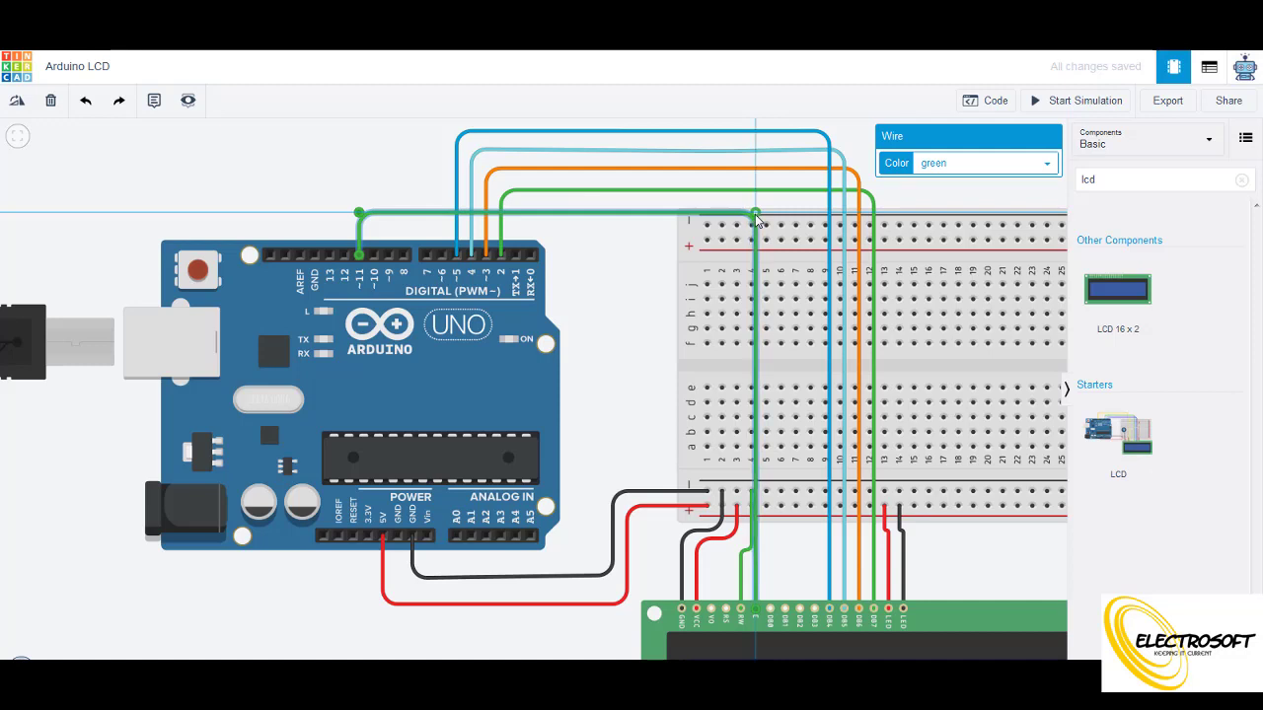
pyautogui.click(657, 362)
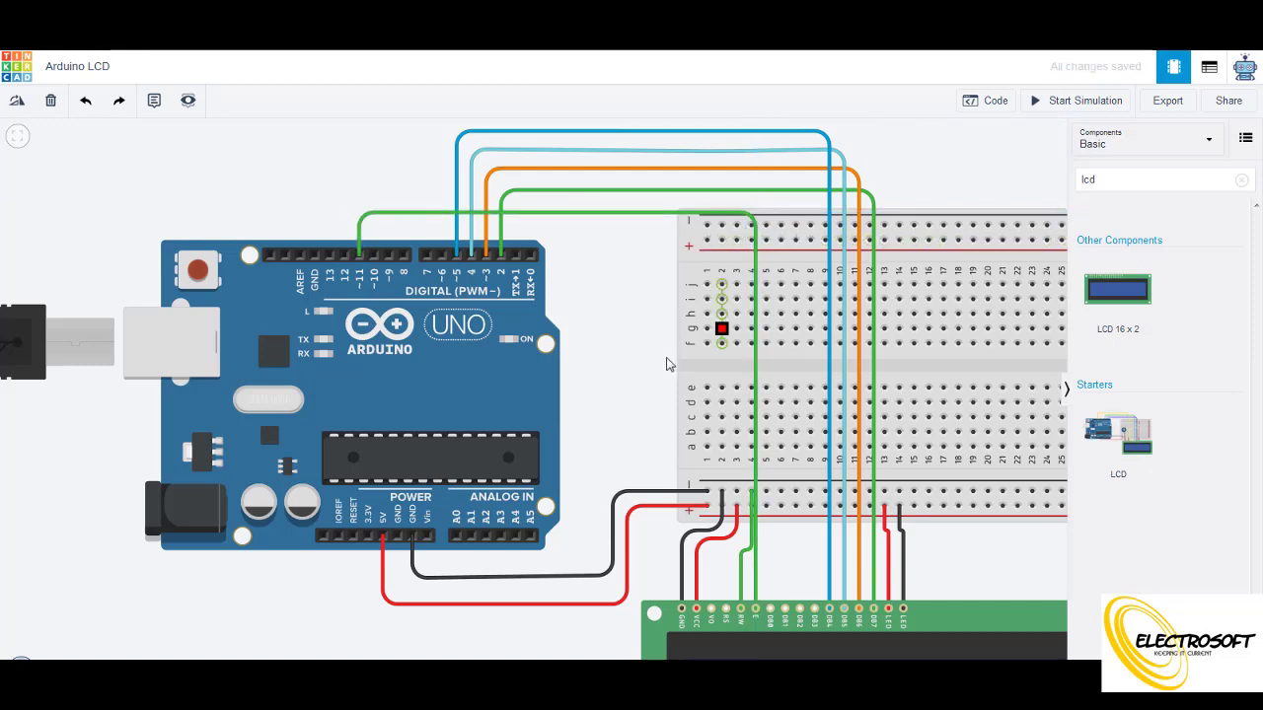
# Set the color of the wire between Arduino pin 11 and the LCD's E pin to purple.
pyautogui.click(756, 367)
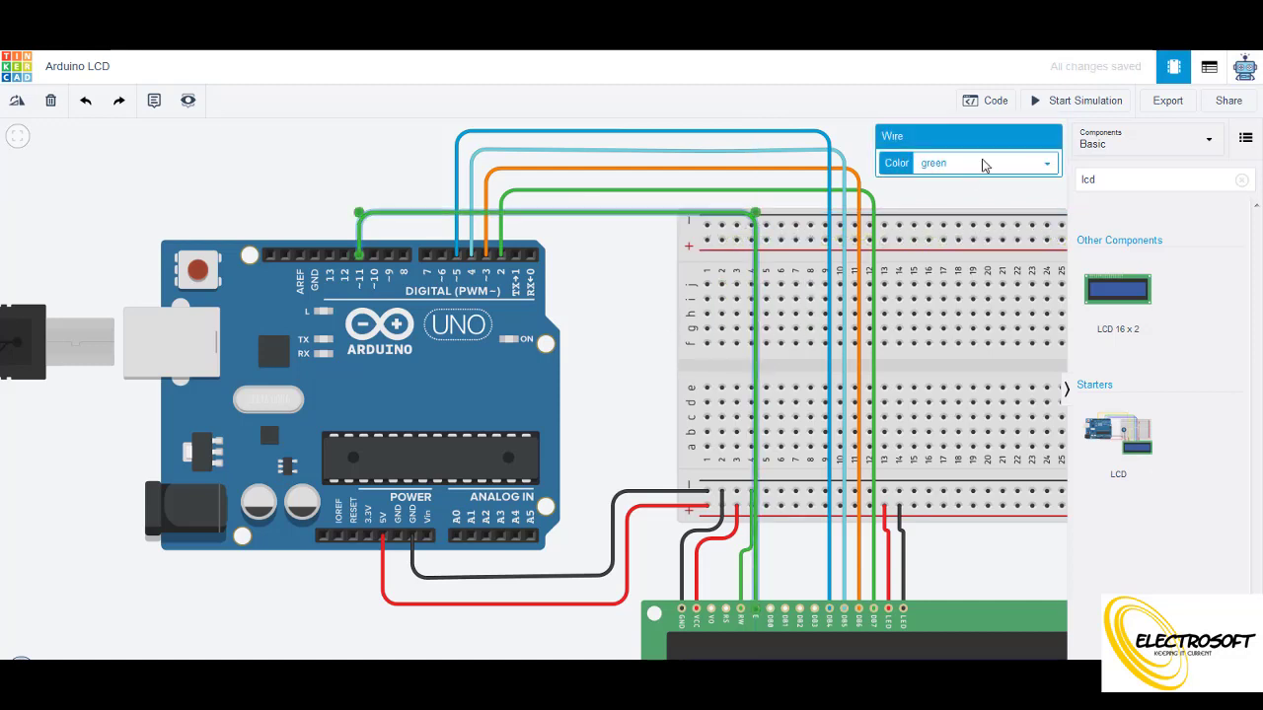
pyautogui.click(982, 164)
pyautogui.click(962, 306)
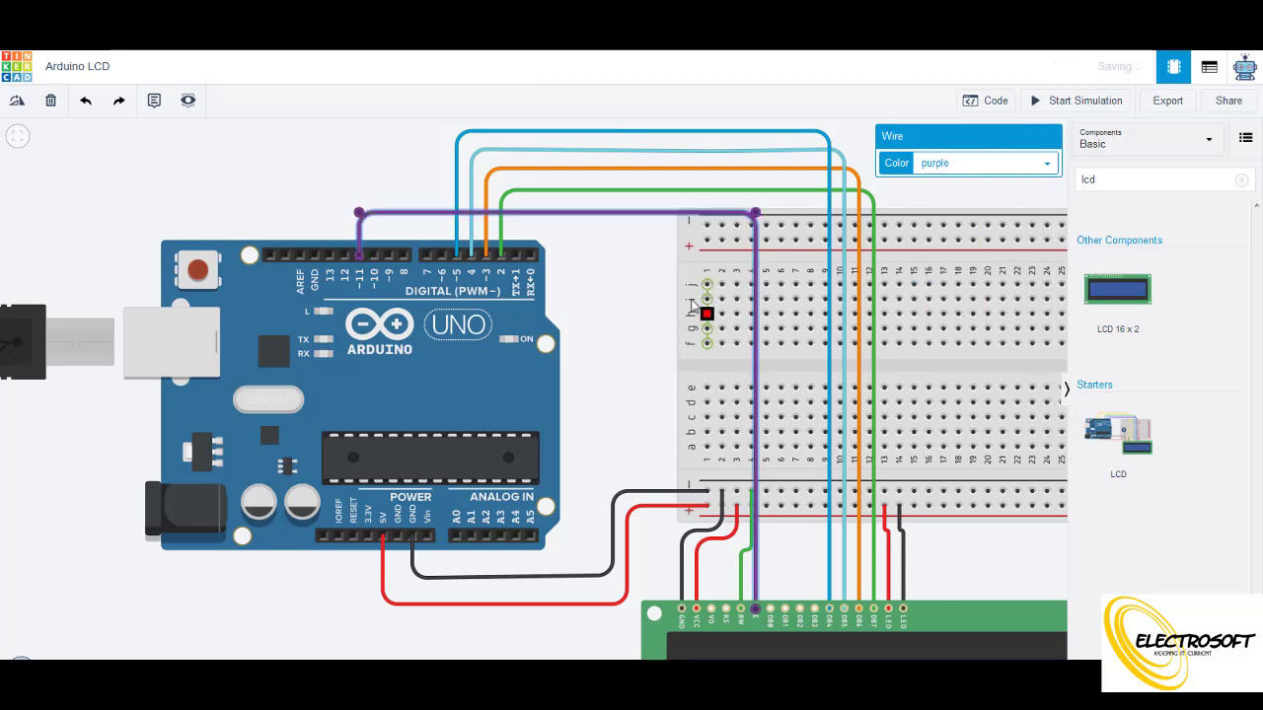
pyautogui.click(567, 305)
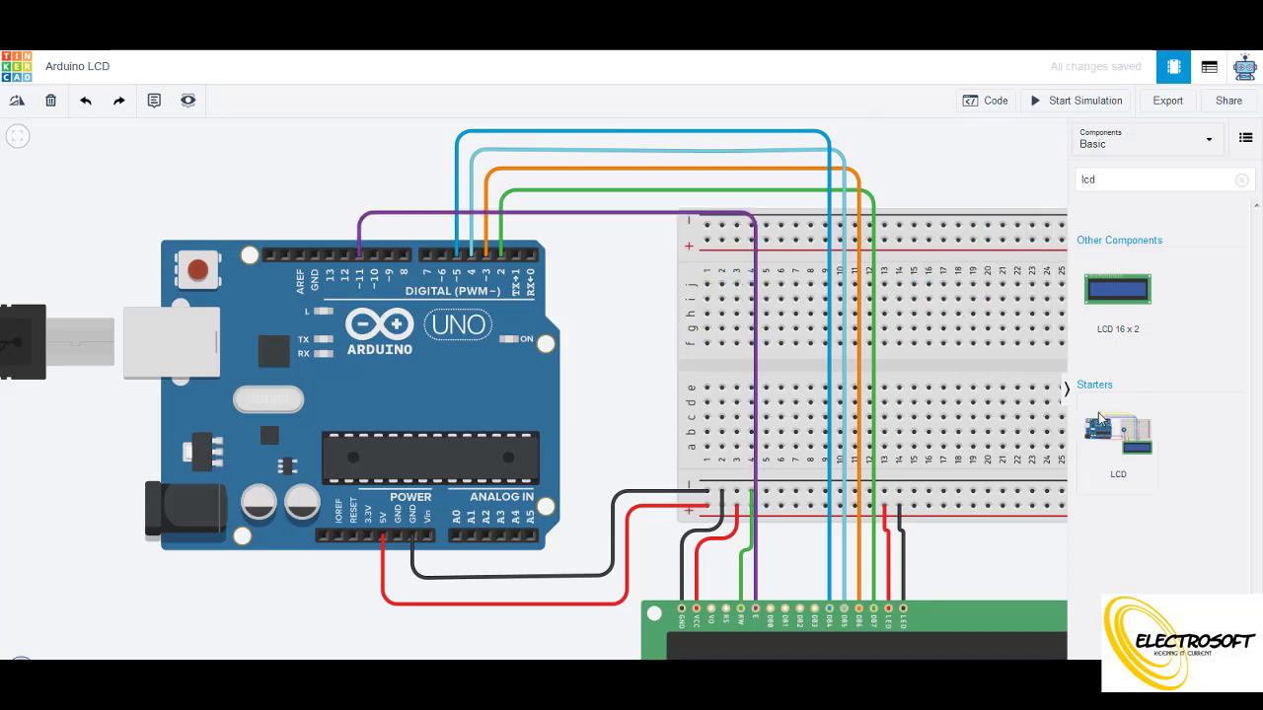
# Wire the LCD's RS pin to Arduino pin 12, with right-angle bends running above the blue DB4 wire.
pyautogui.click(726, 609)
pyautogui.click(344, 256)
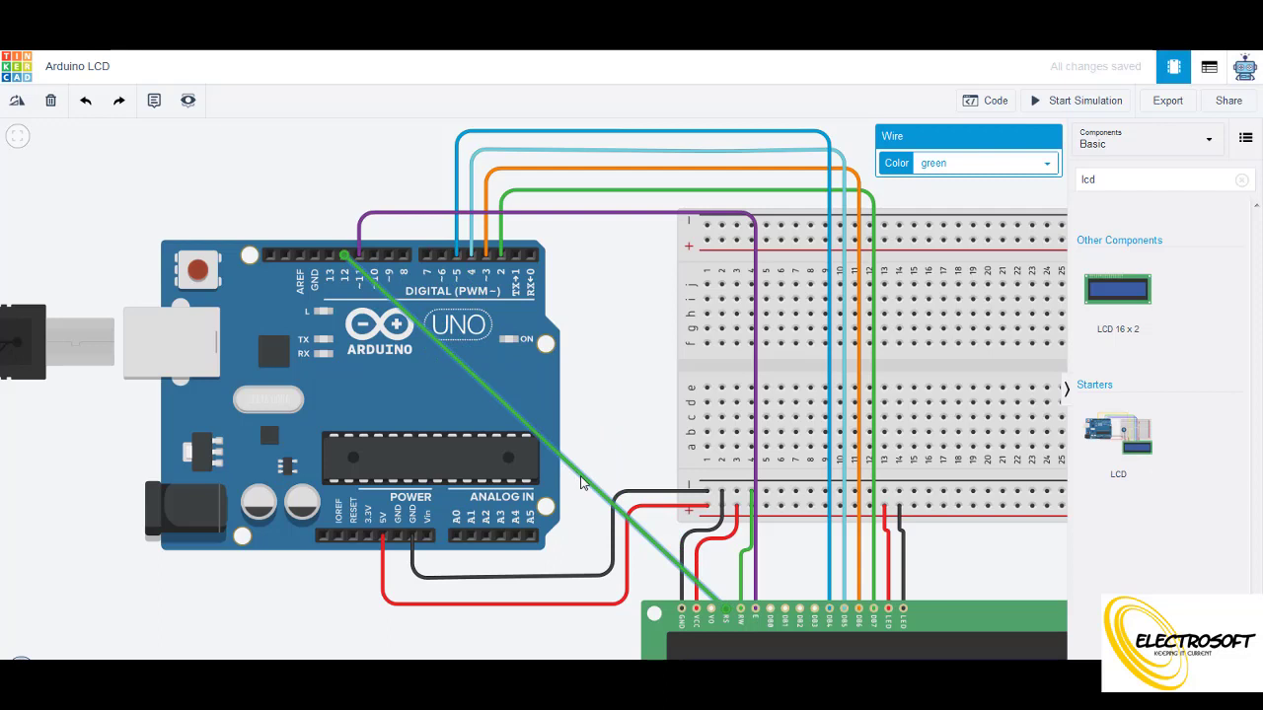
pyautogui.moveTo(581, 483); pyautogui.dragTo(345, 194)
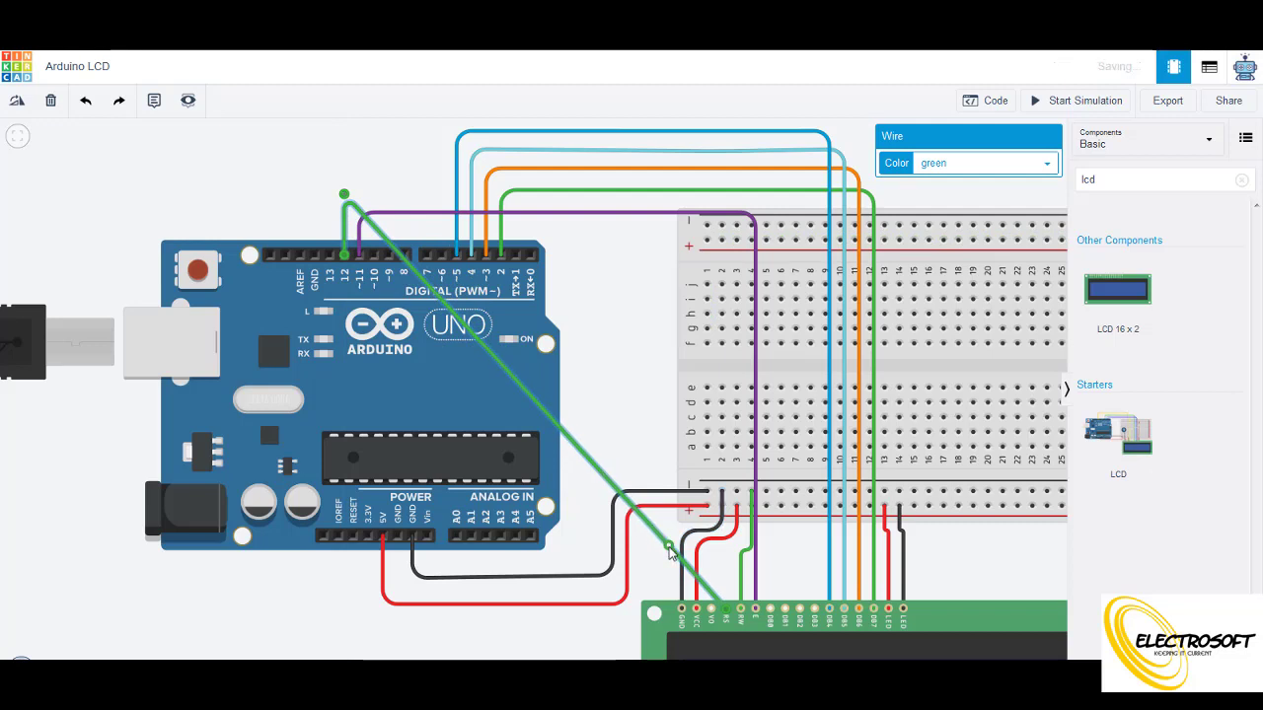
pyautogui.moveTo(670, 550); pyautogui.dragTo(718, 142)
pyautogui.scroll(-2, 683, 317)
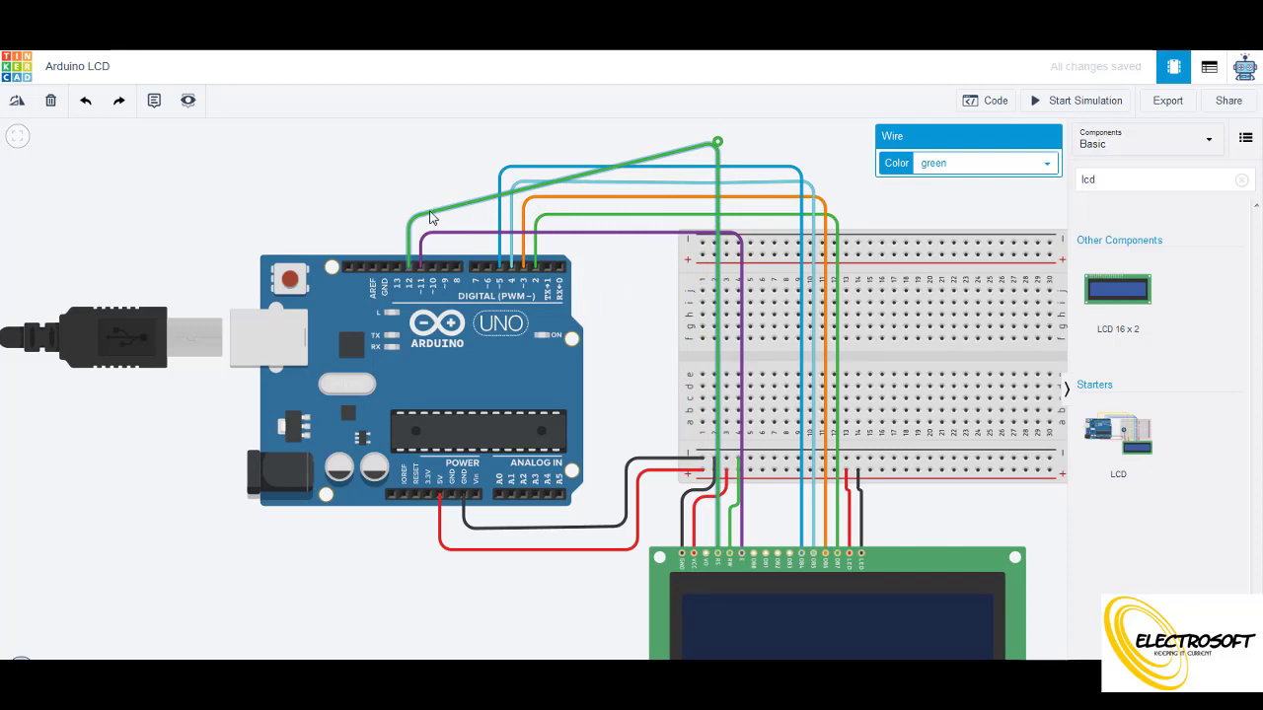
pyautogui.moveTo(411, 219); pyautogui.dragTo(408, 143)
pyautogui.scroll(-1, 404, 146)
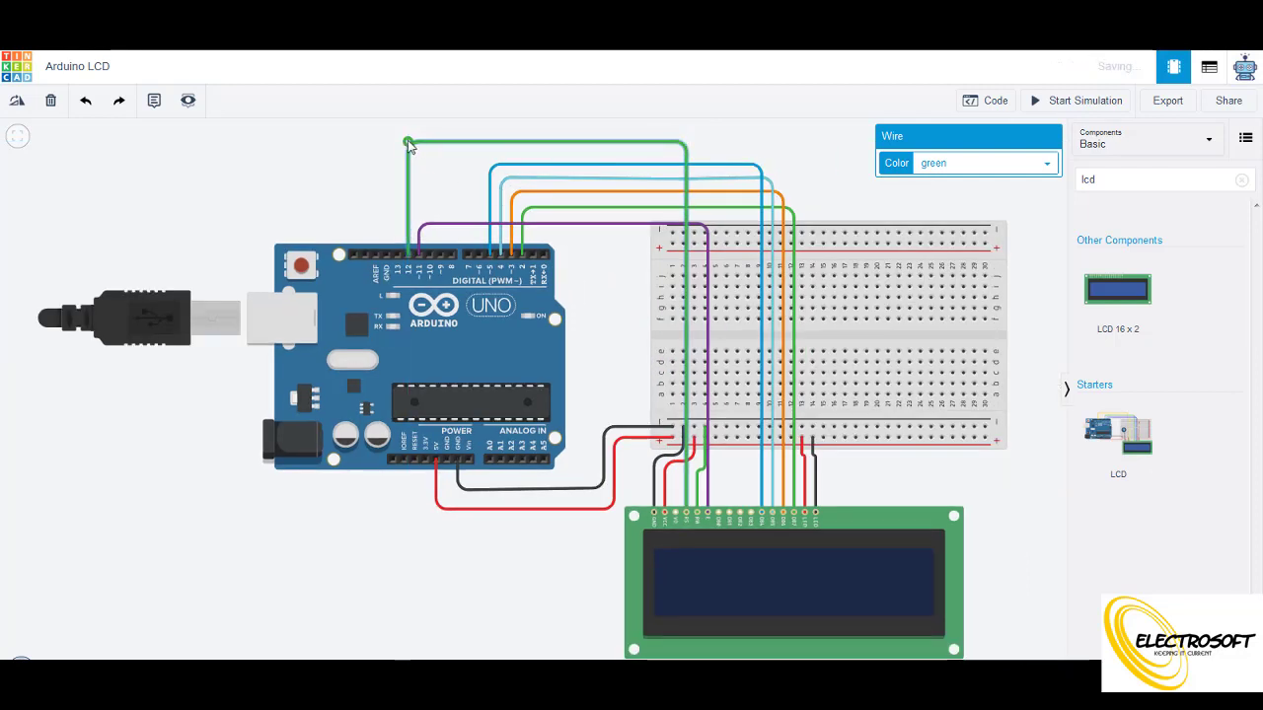
# Set the color of the wire between Arduino pin 12 and the LCD's RS pin to brown.
pyautogui.click(965, 165)
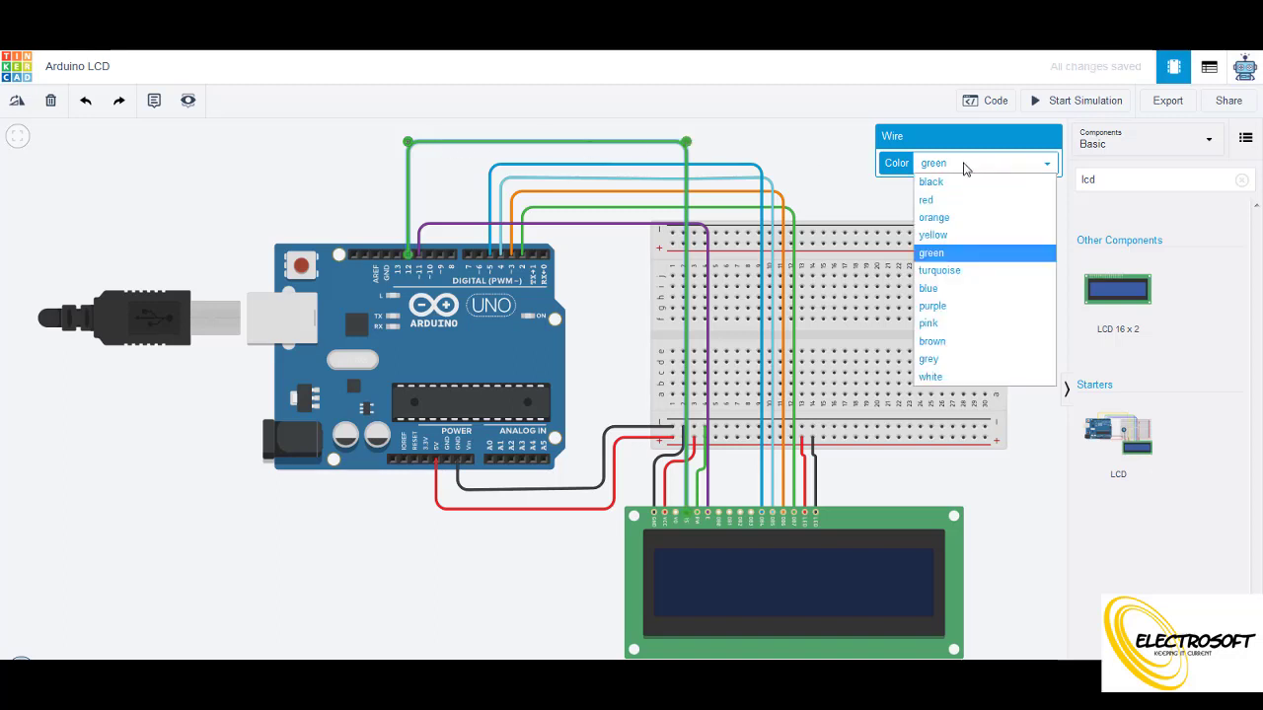
pyautogui.click(973, 343)
pyautogui.click(344, 178)
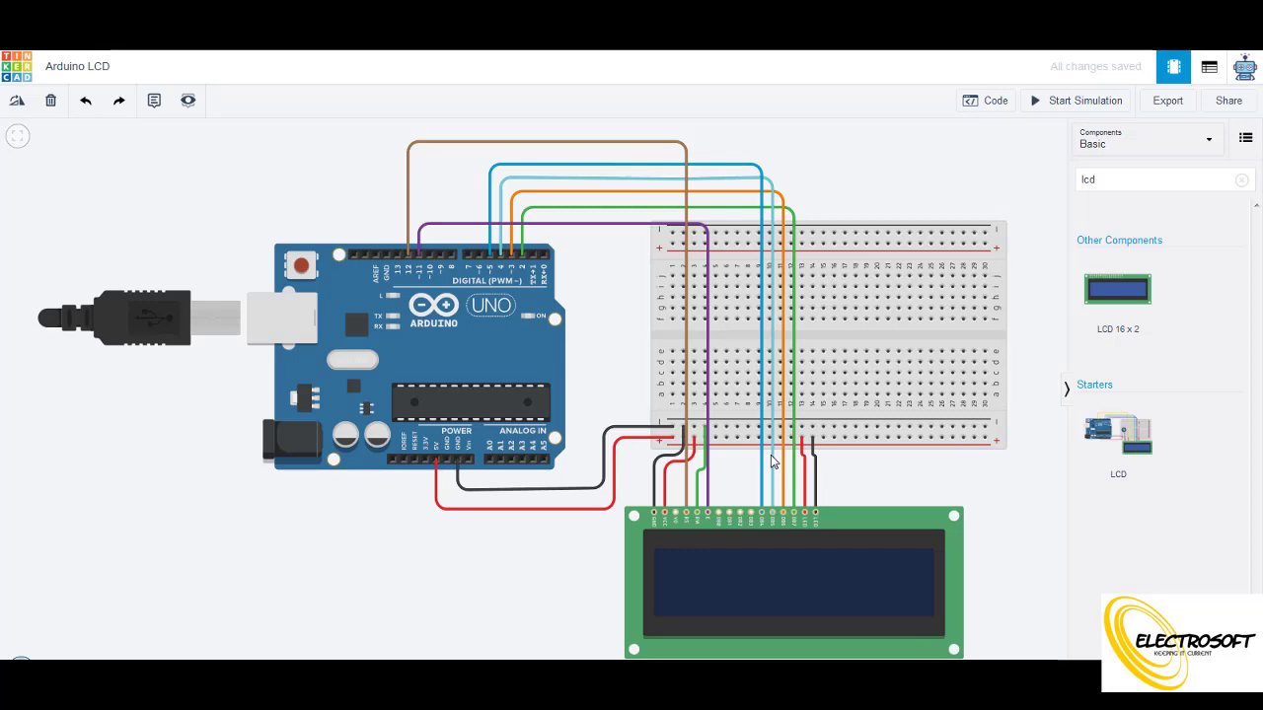
# Search the components for potentiometer and place one on the breadboard with its terminals in columns 20 to 22.
pyautogui.scroll(4, 771, 455)
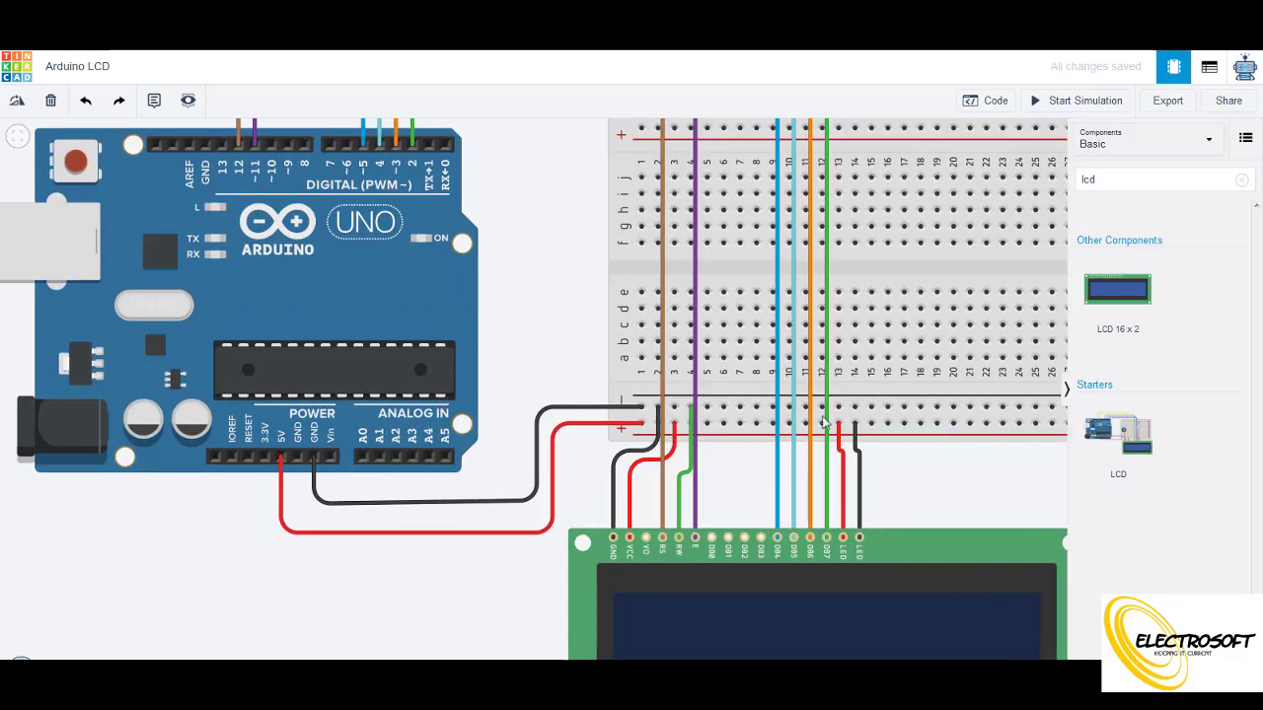
pyautogui.moveTo(1136, 181); pyautogui.dragTo(1043, 178)
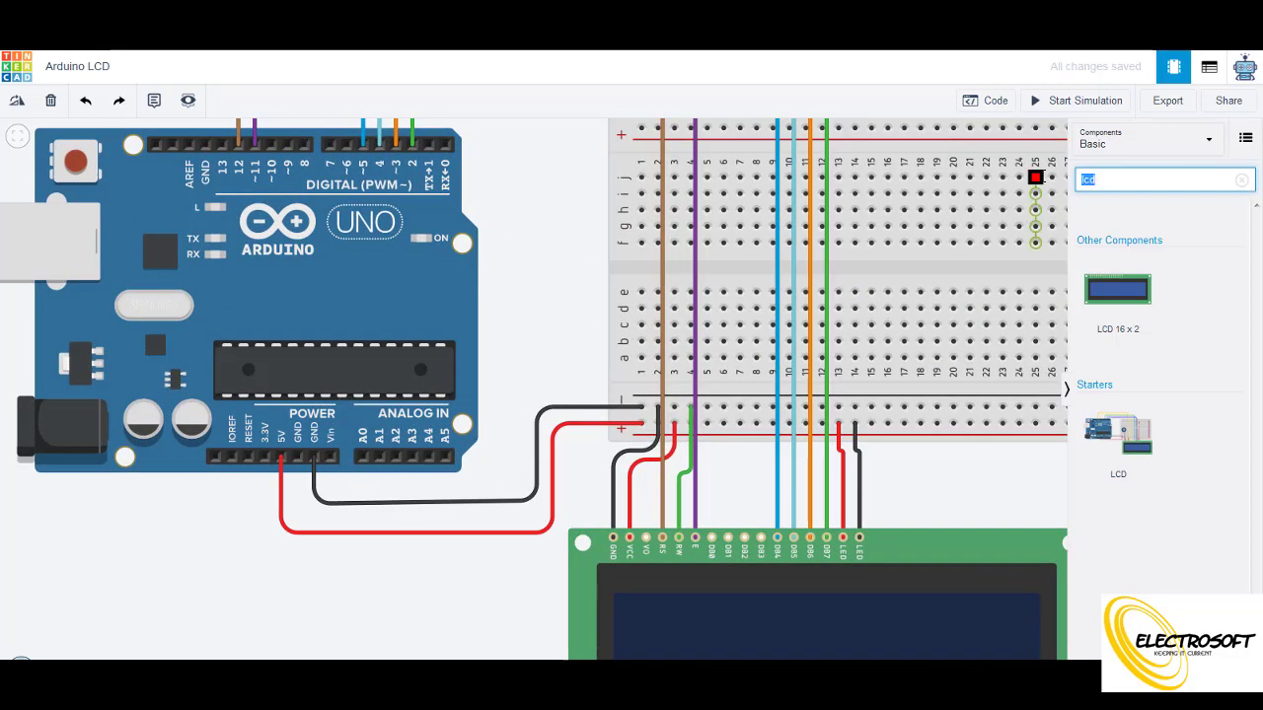
pyautogui.write('potentiometer')
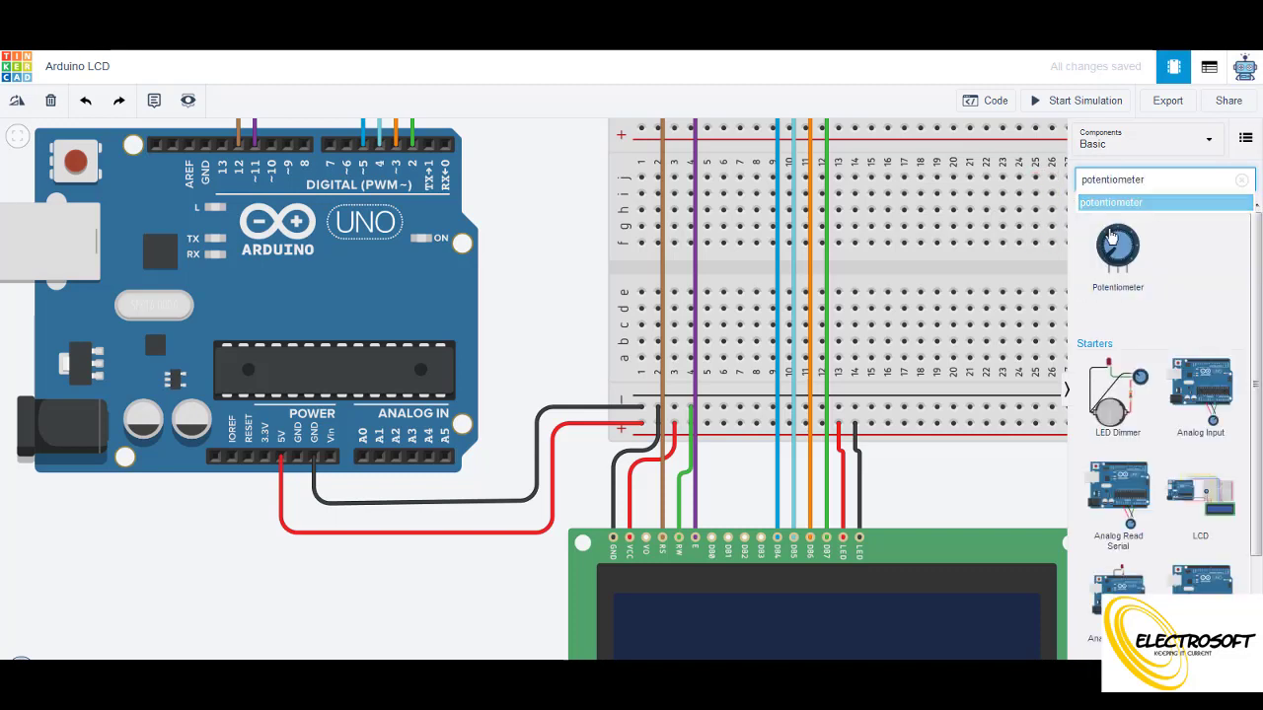
pyautogui.click(1132, 255)
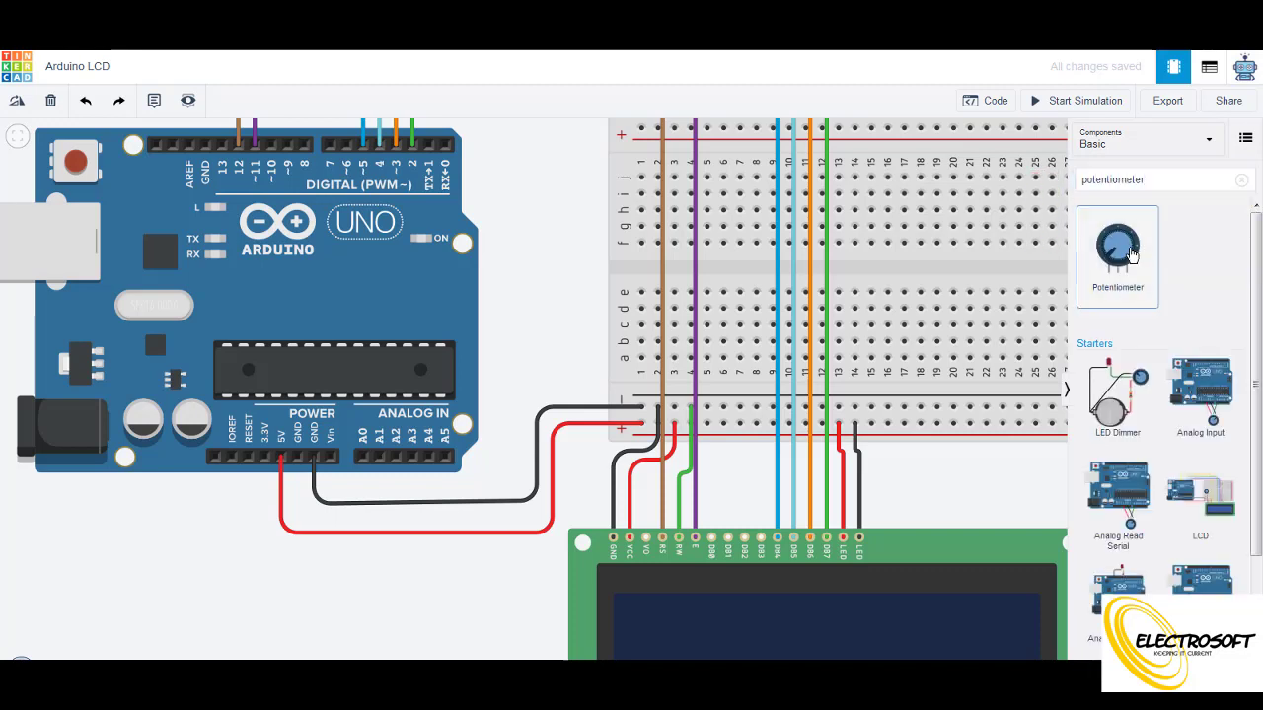
pyautogui.click(964, 321)
pyautogui.click(969, 329)
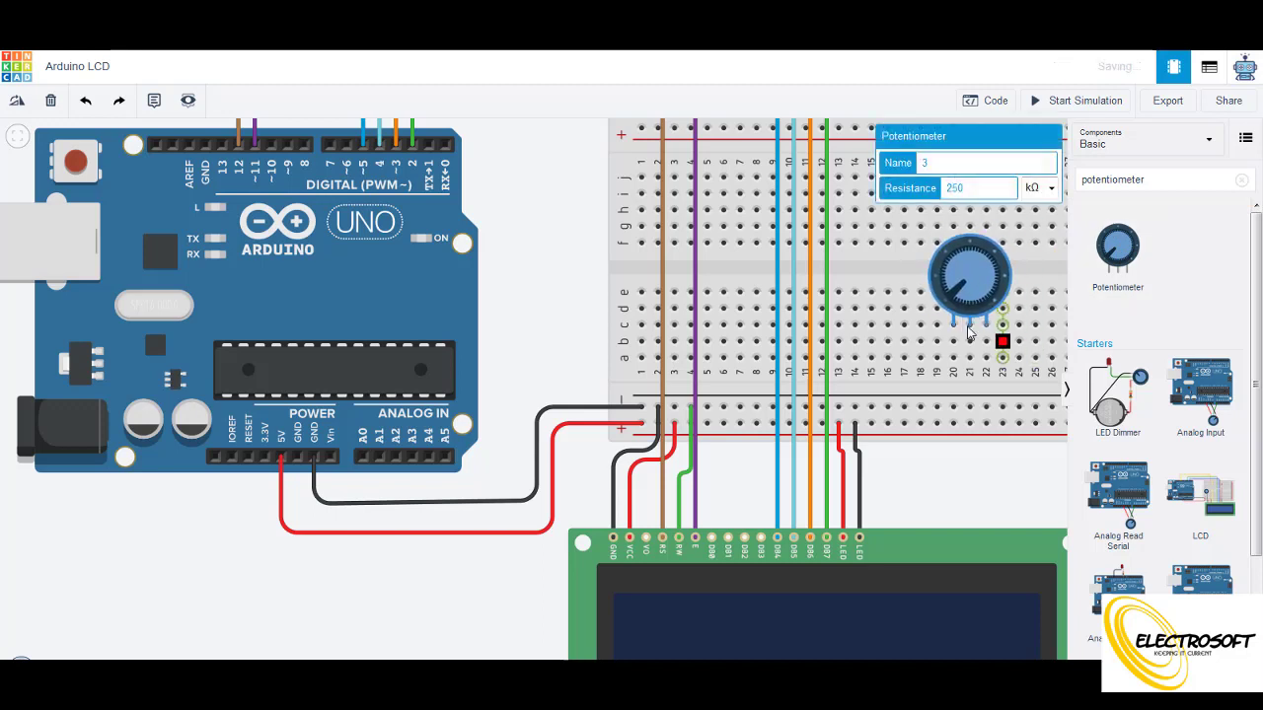
# Wire breadboard hole a22 to the lower negative rail and hole a20 to the lower positive rail for the potentiometer's outer terminals.
pyautogui.click(986, 408)
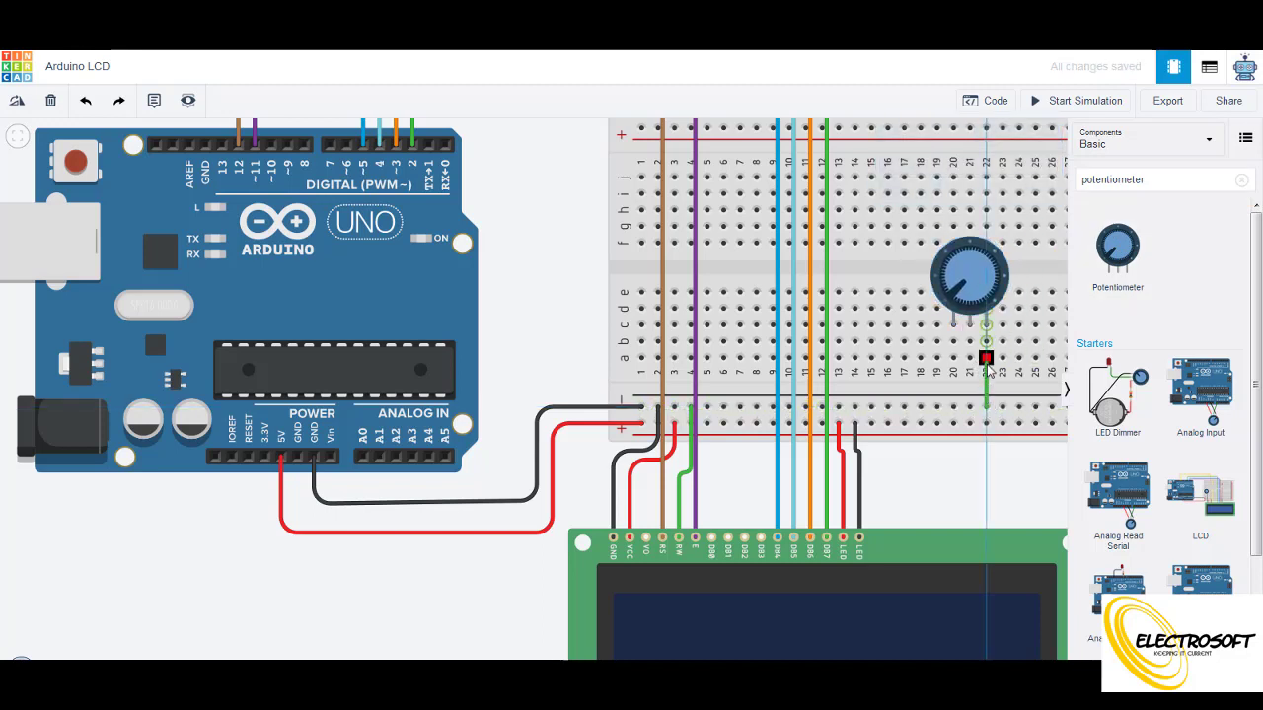
pyautogui.click(986, 361)
pyautogui.click(954, 423)
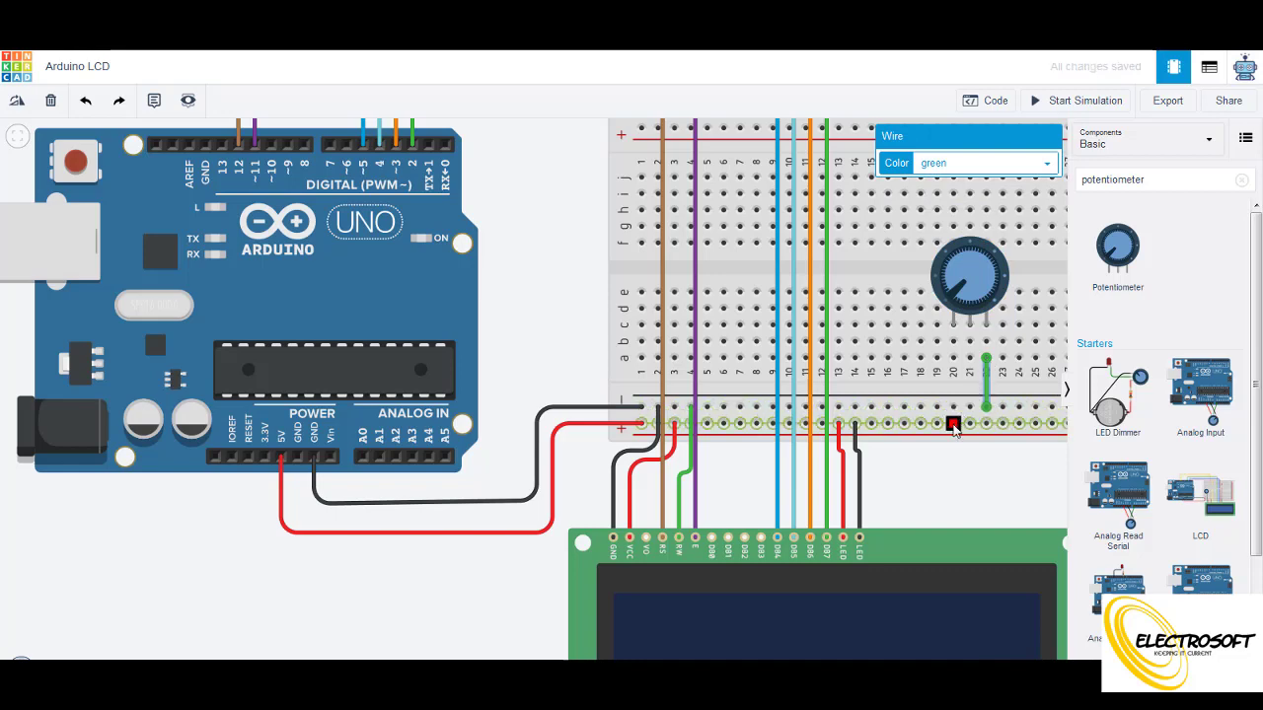
pyautogui.click(954, 358)
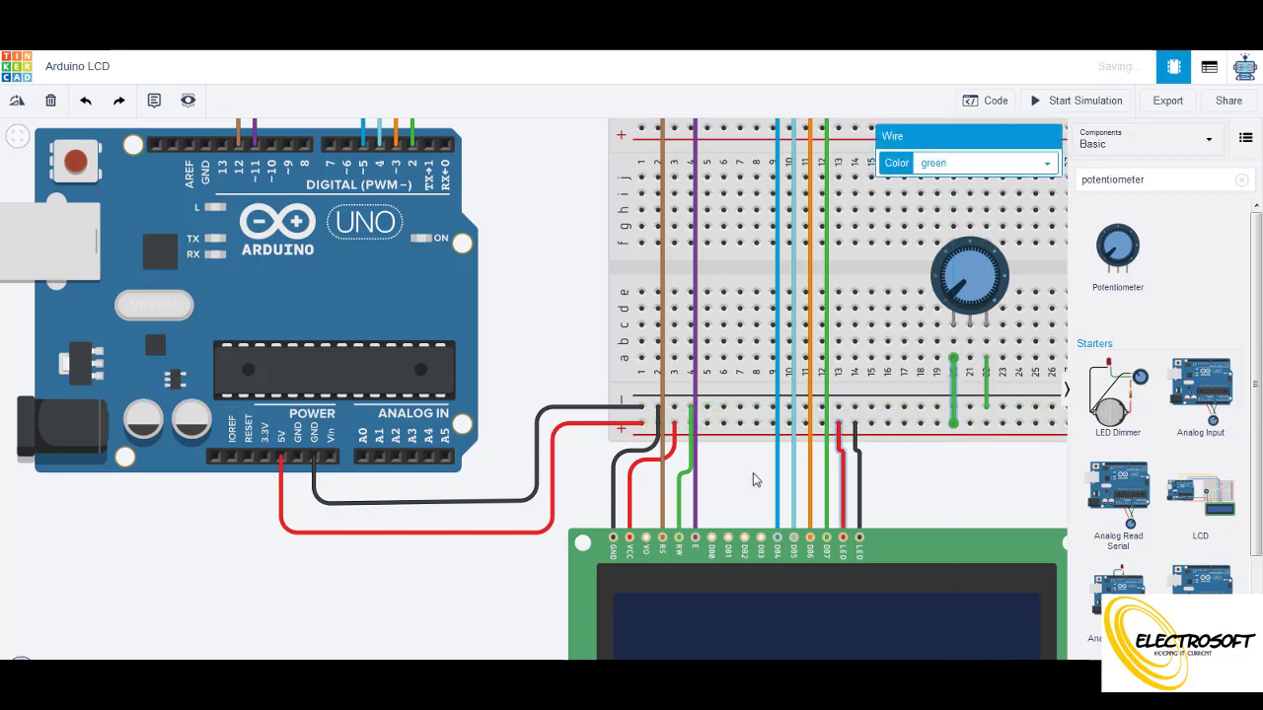
# Wire the LCD's VO contrast pin to hole b21 under the potentiometer's wiper, with right-angle bends running between the breadboard and LCD.
pyautogui.click(646, 537)
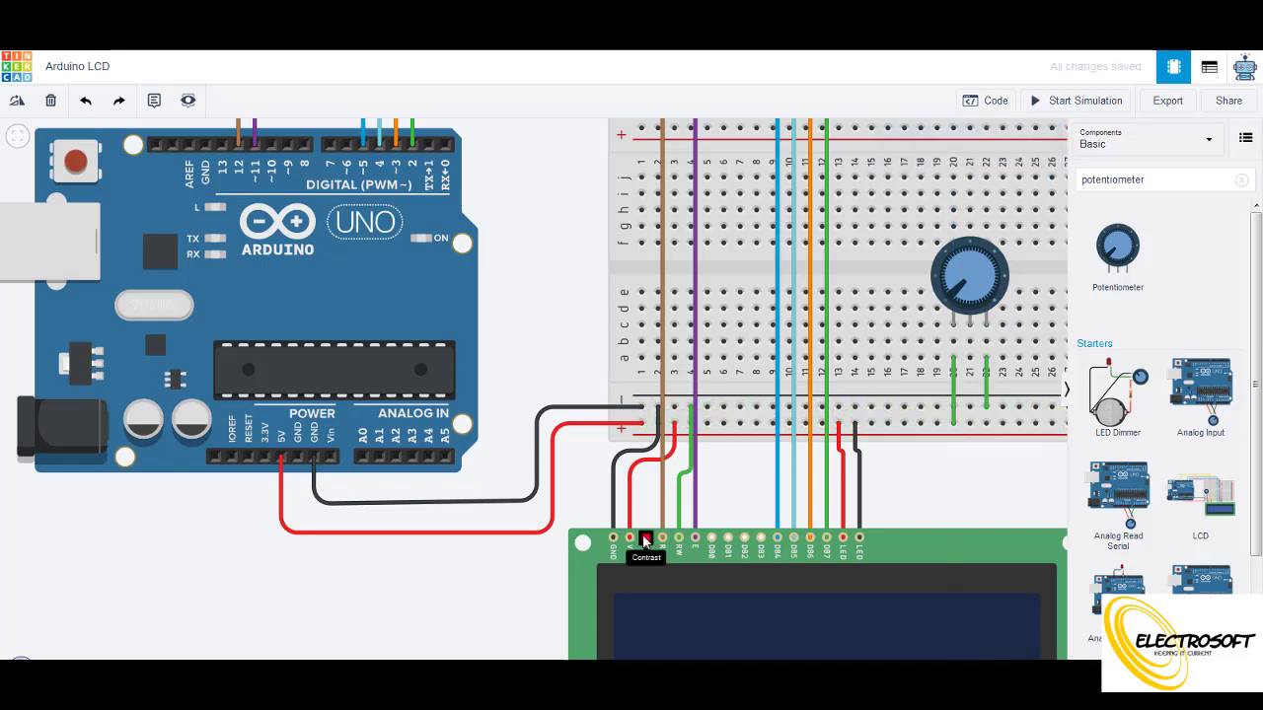
pyautogui.click(970, 344)
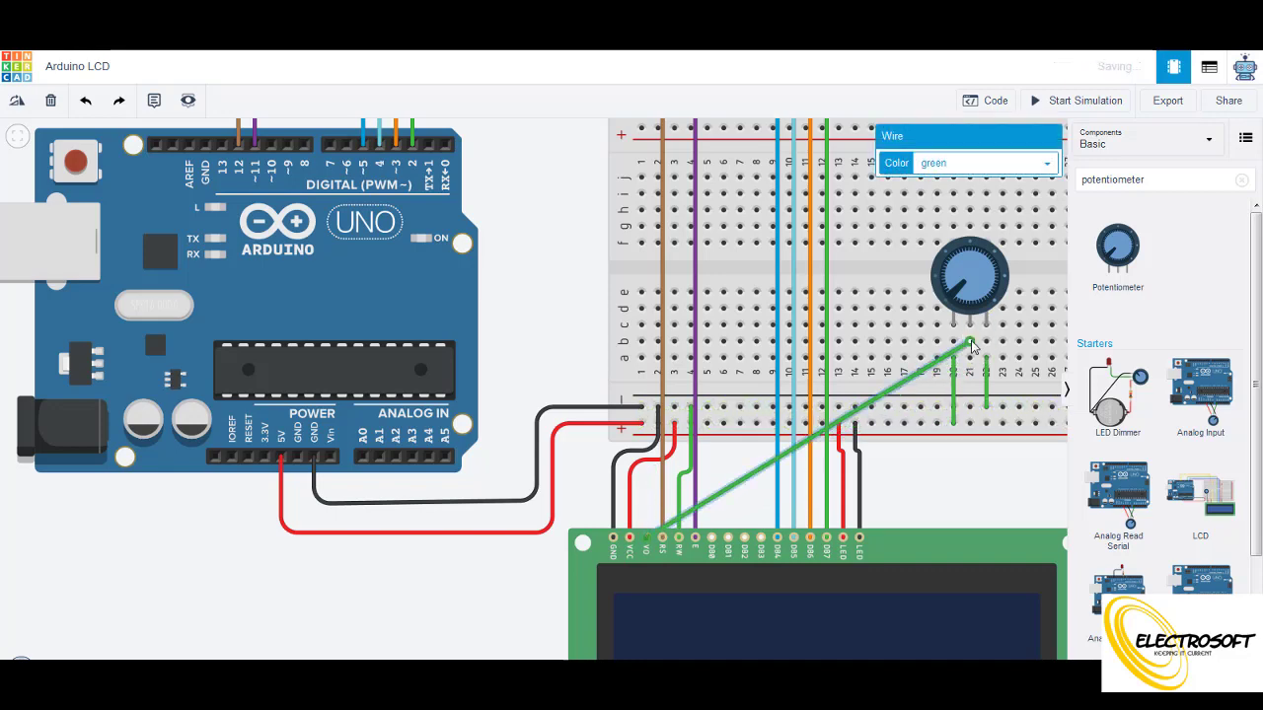
pyautogui.click(705, 504)
pyautogui.click(742, 489)
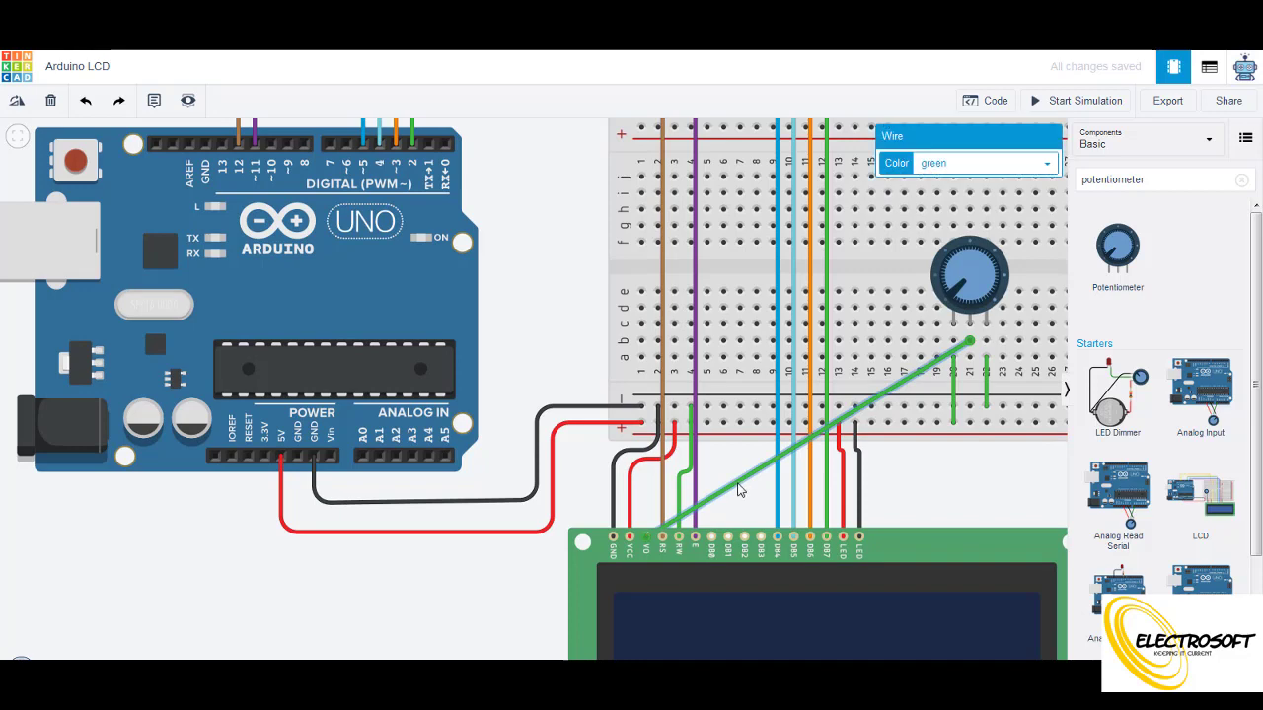
pyautogui.moveTo(740, 491); pyautogui.dragTo(645, 502)
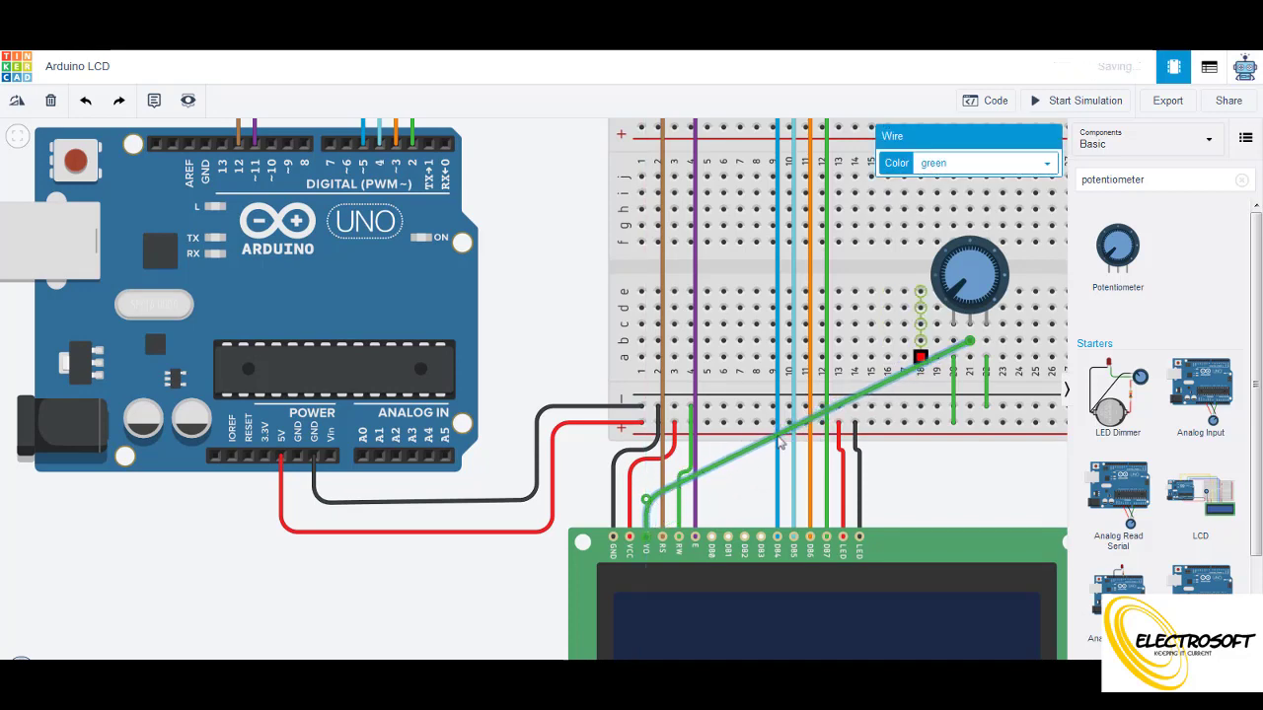
pyautogui.moveTo(915, 373); pyautogui.dragTo(971, 503)
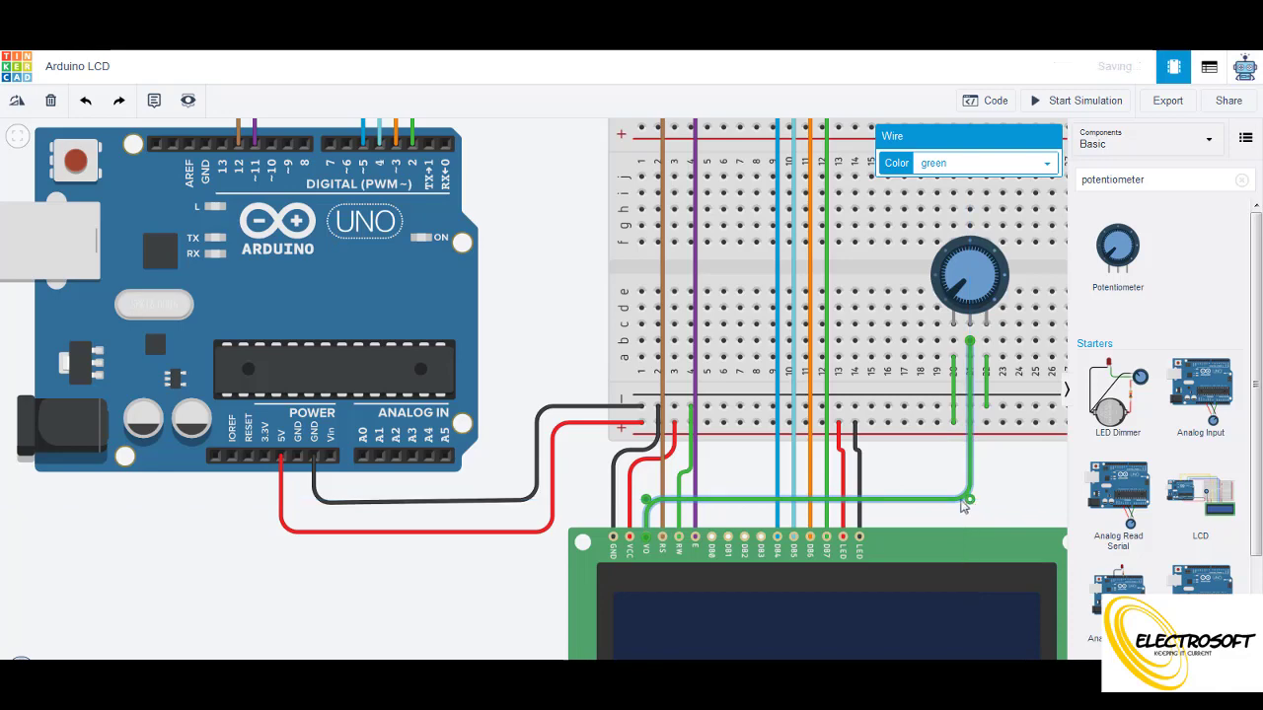
# Set the color of the wire between the LCD's VO pin and the potentiometer's wiper to grey.
pyautogui.click(981, 168)
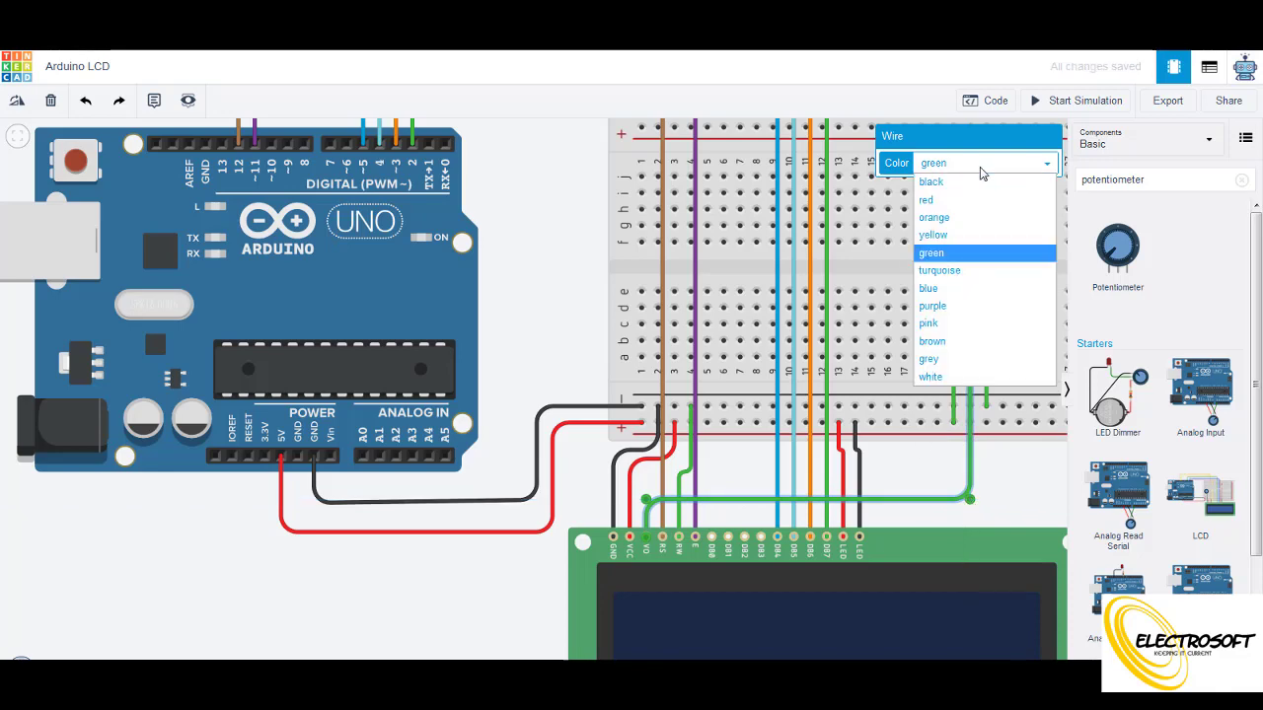
pyautogui.click(977, 359)
pyautogui.click(1023, 508)
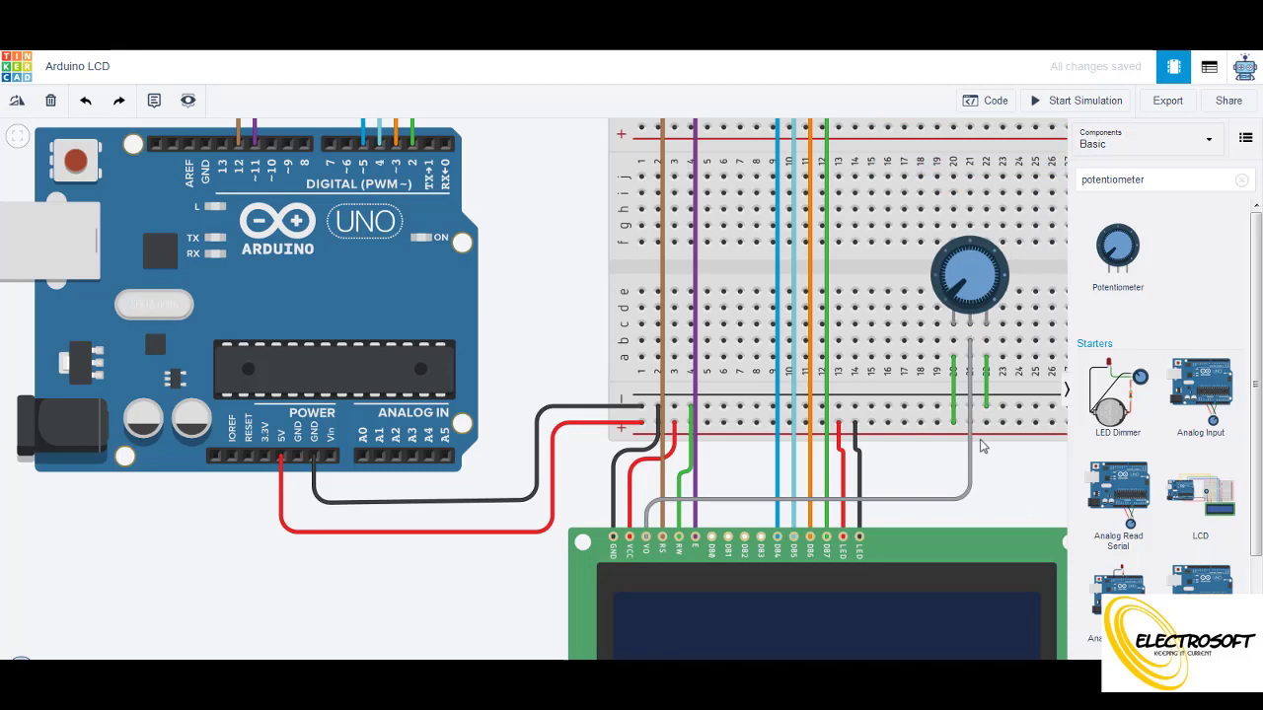
pyautogui.click(952, 398)
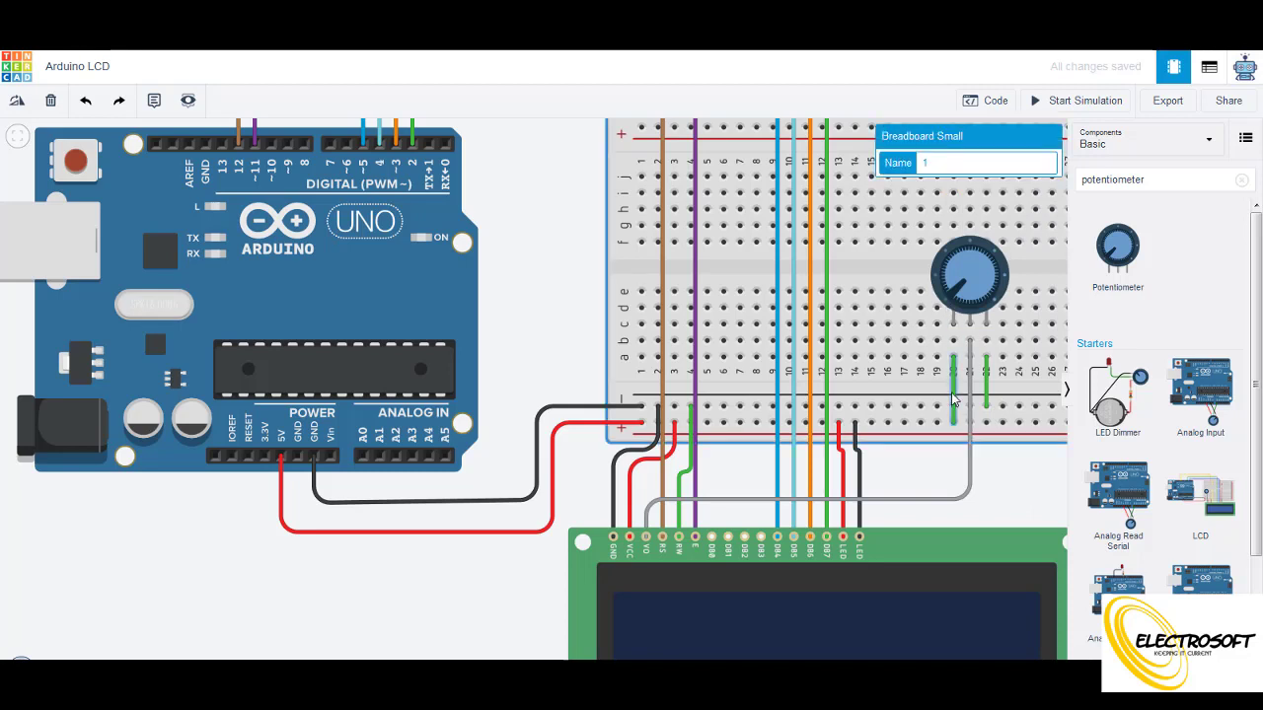
pyautogui.click(952, 400)
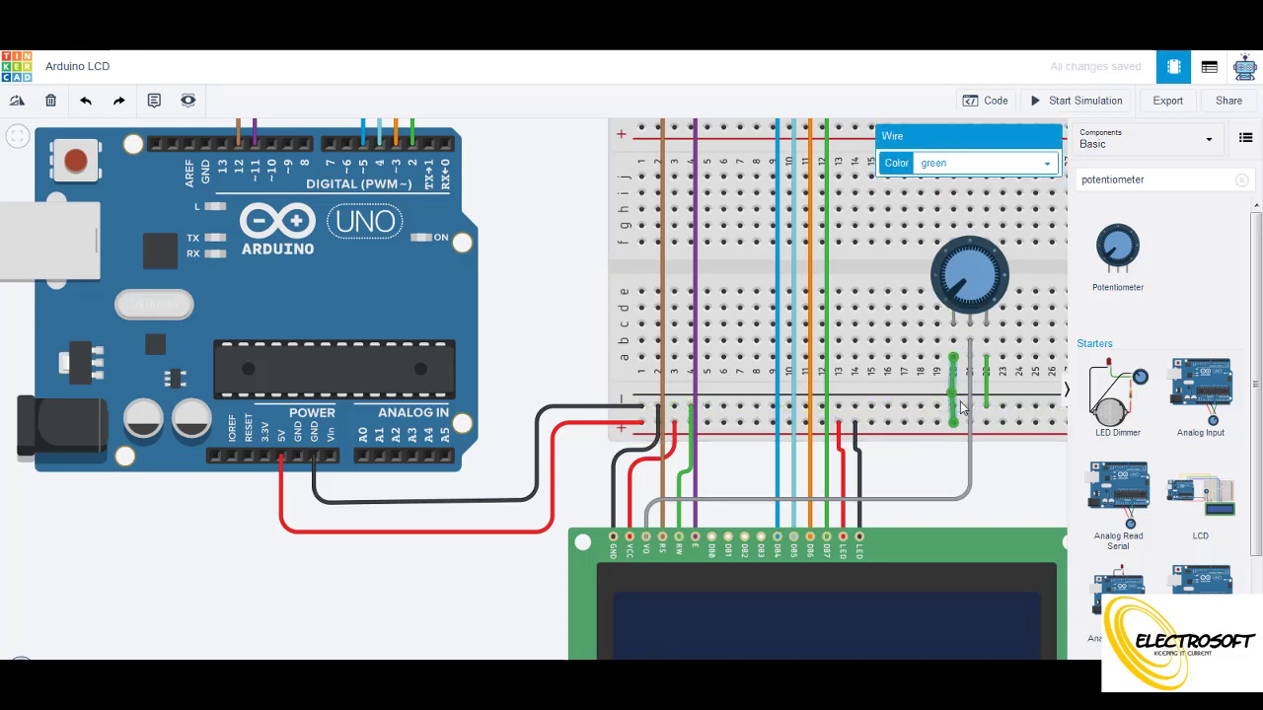
pyautogui.hotkey('ctrl', 'z')
# Set the color of the wire between hole a20 and the lower positive rail to red.
pyautogui.click(954, 365)
pyautogui.click(970, 164)
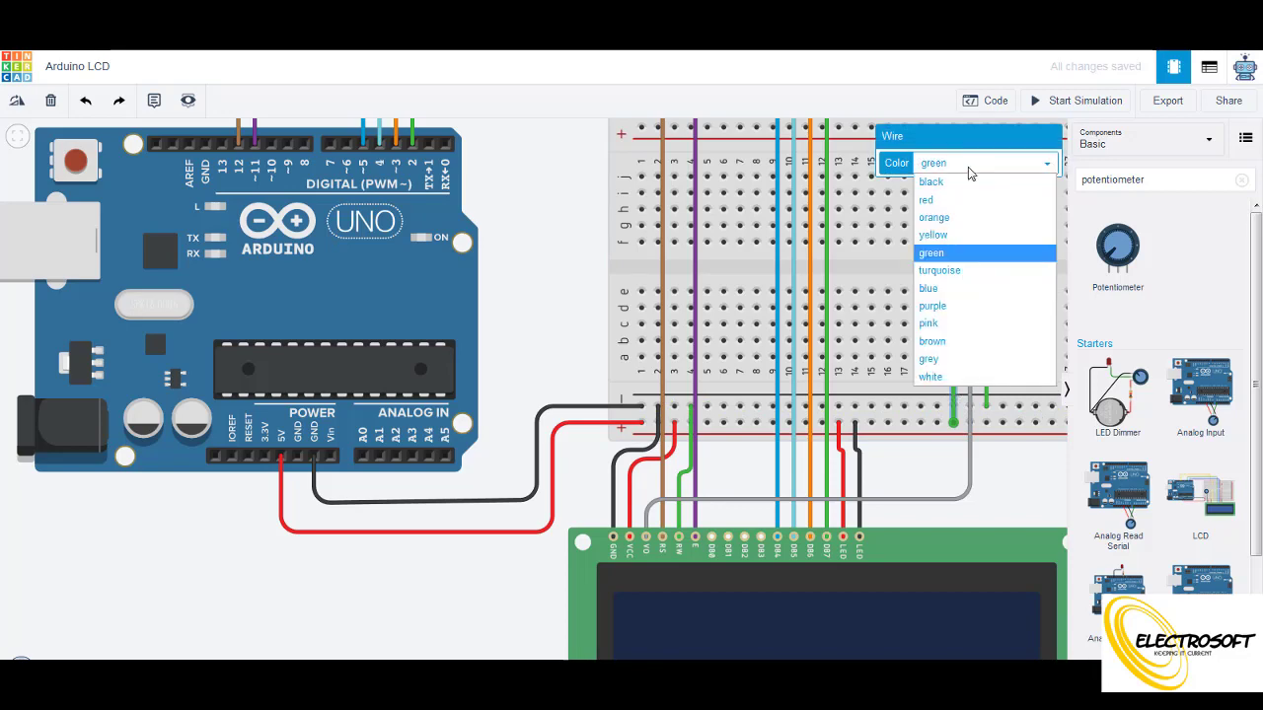
pyautogui.click(967, 198)
# Set the color of the wire between hole a22 and the lower negative rail to black.
pyautogui.click(986, 371)
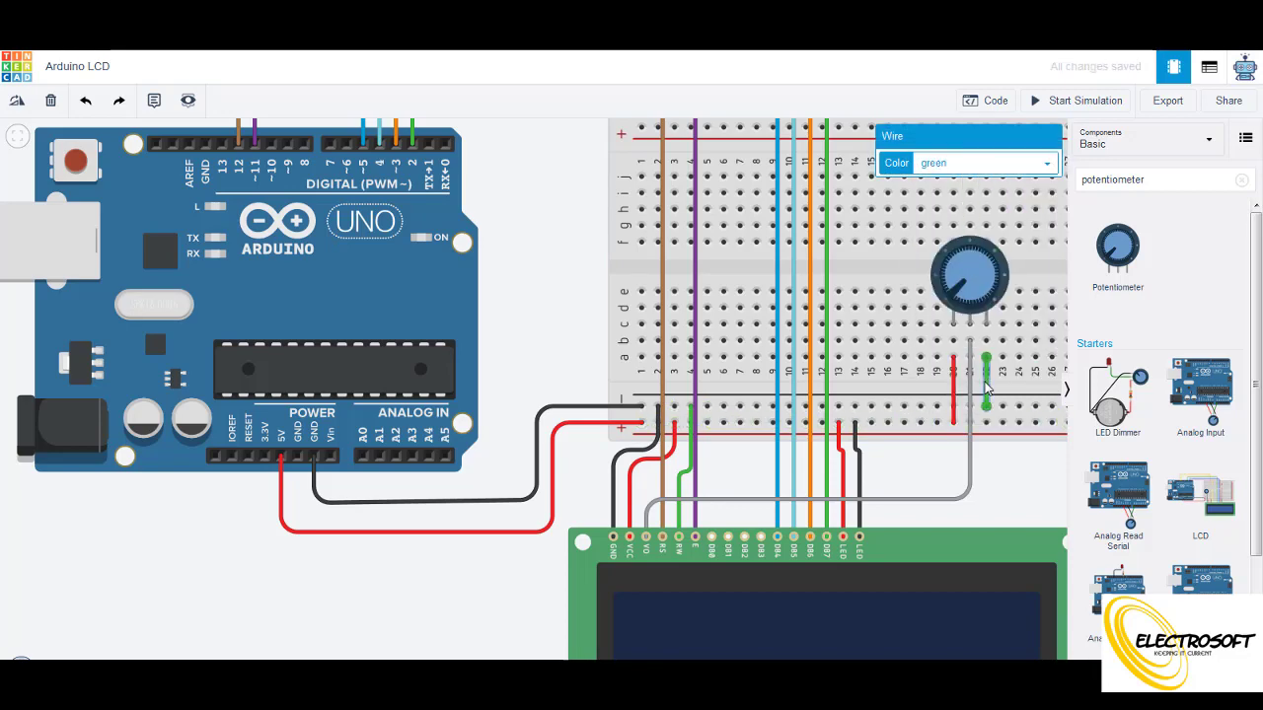
pyautogui.click(997, 168)
pyautogui.click(992, 187)
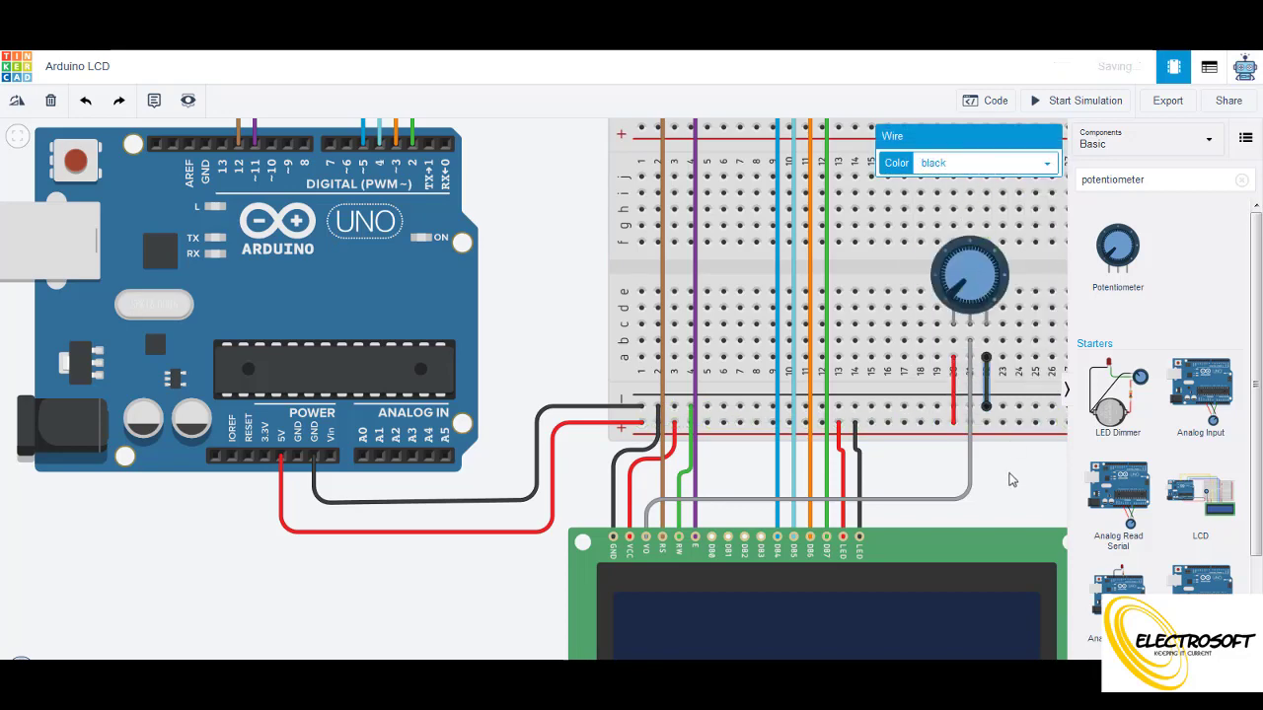
pyautogui.click(1012, 490)
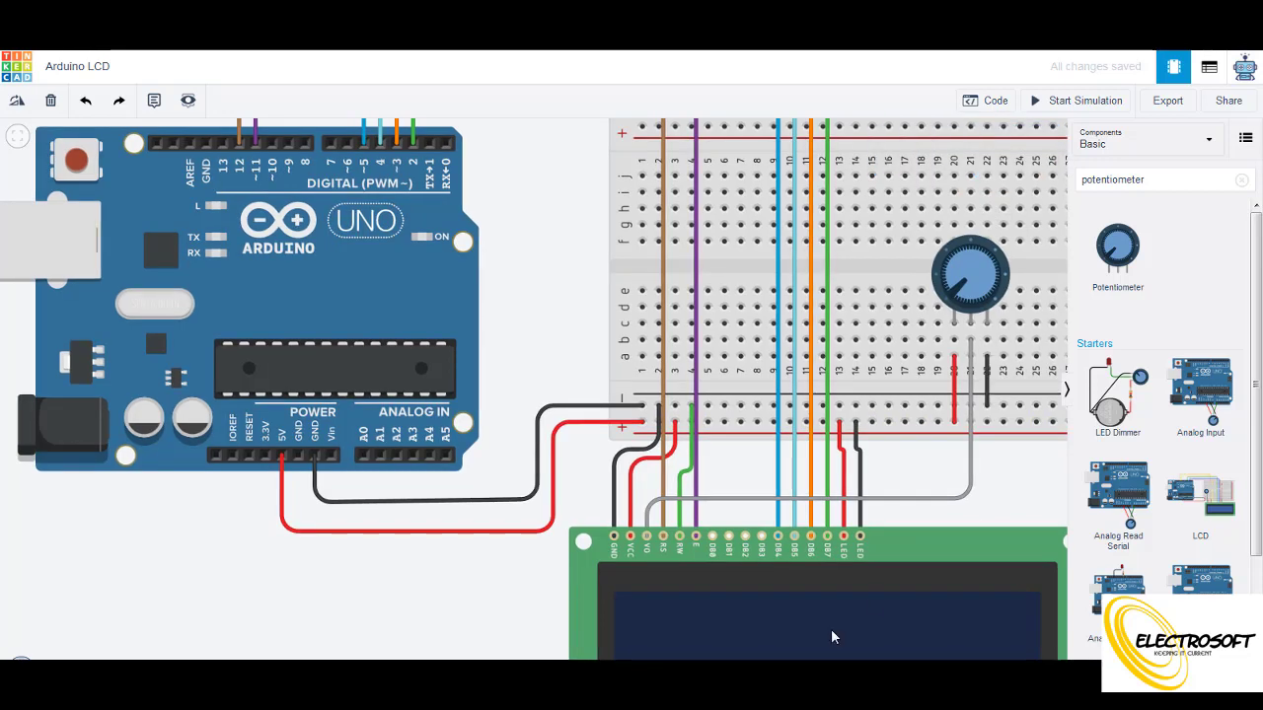
pyautogui.scroll(-2, 830, 628)
pyautogui.scroll(1, 831, 629)
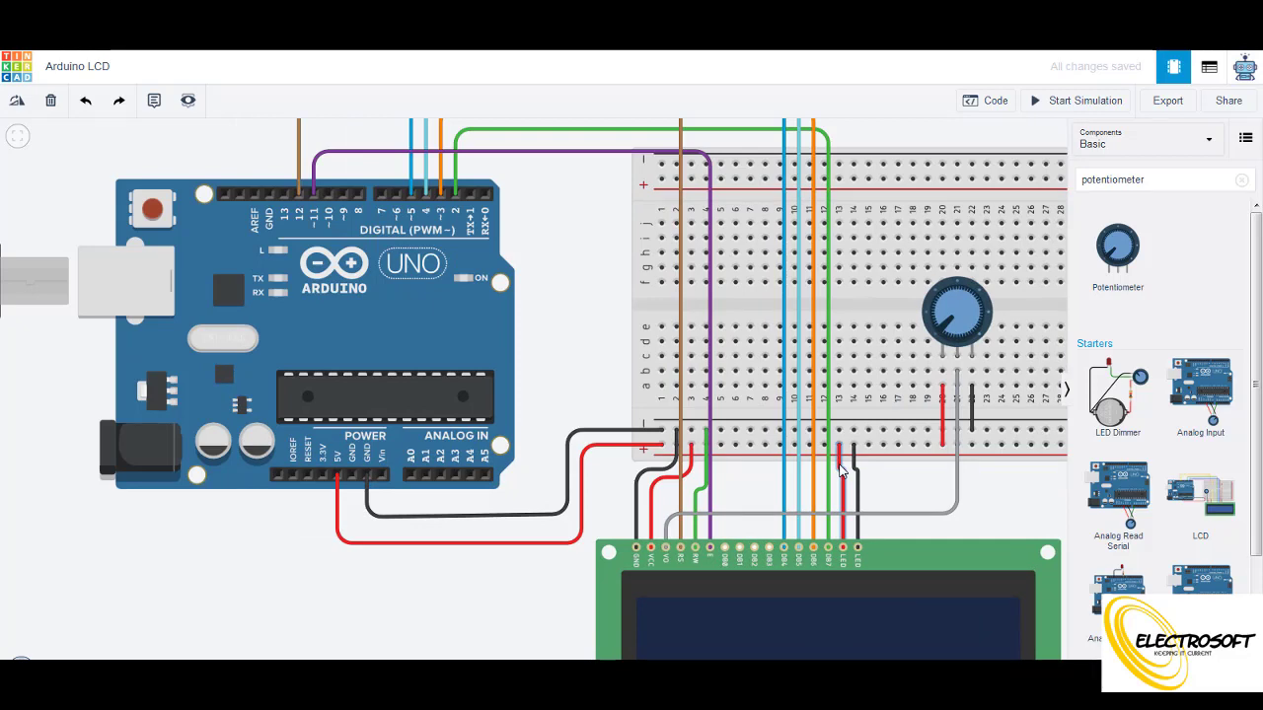
pyautogui.click(841, 470)
pyautogui.click(842, 567)
pyautogui.scroll(1, 844, 483)
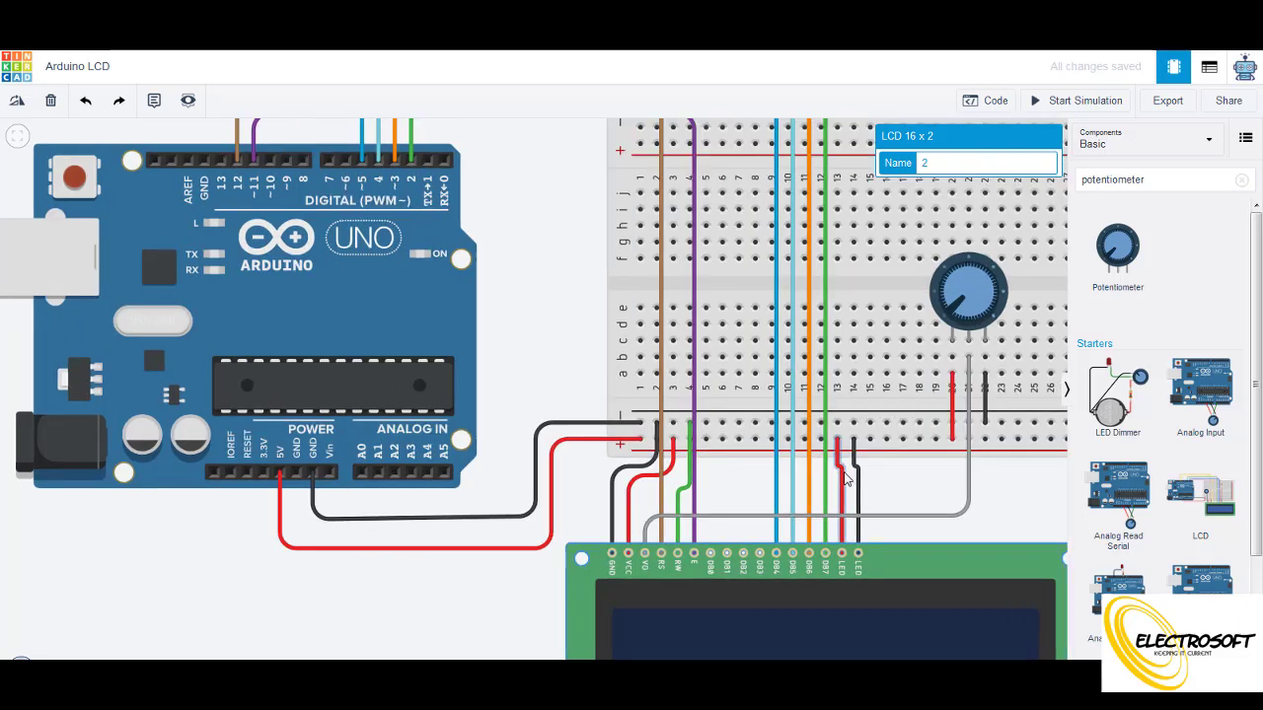
pyautogui.click(911, 502)
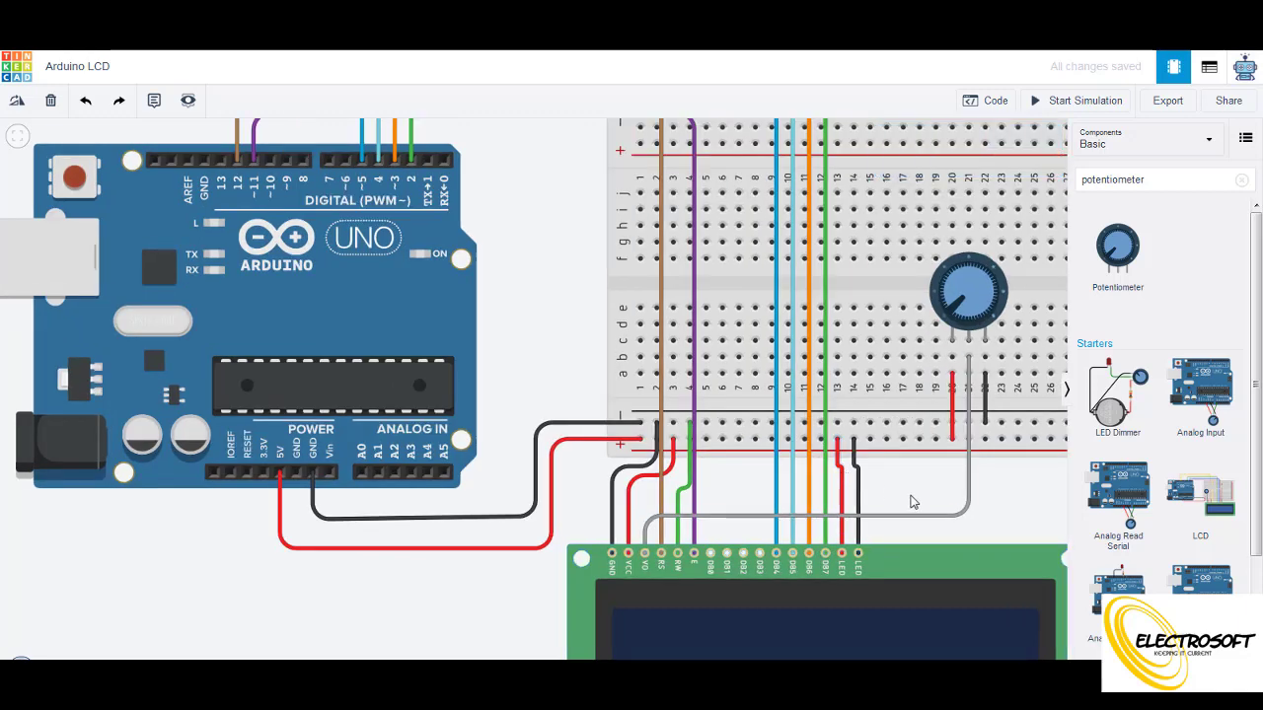
pyautogui.click(842, 472)
pyautogui.click(954, 166)
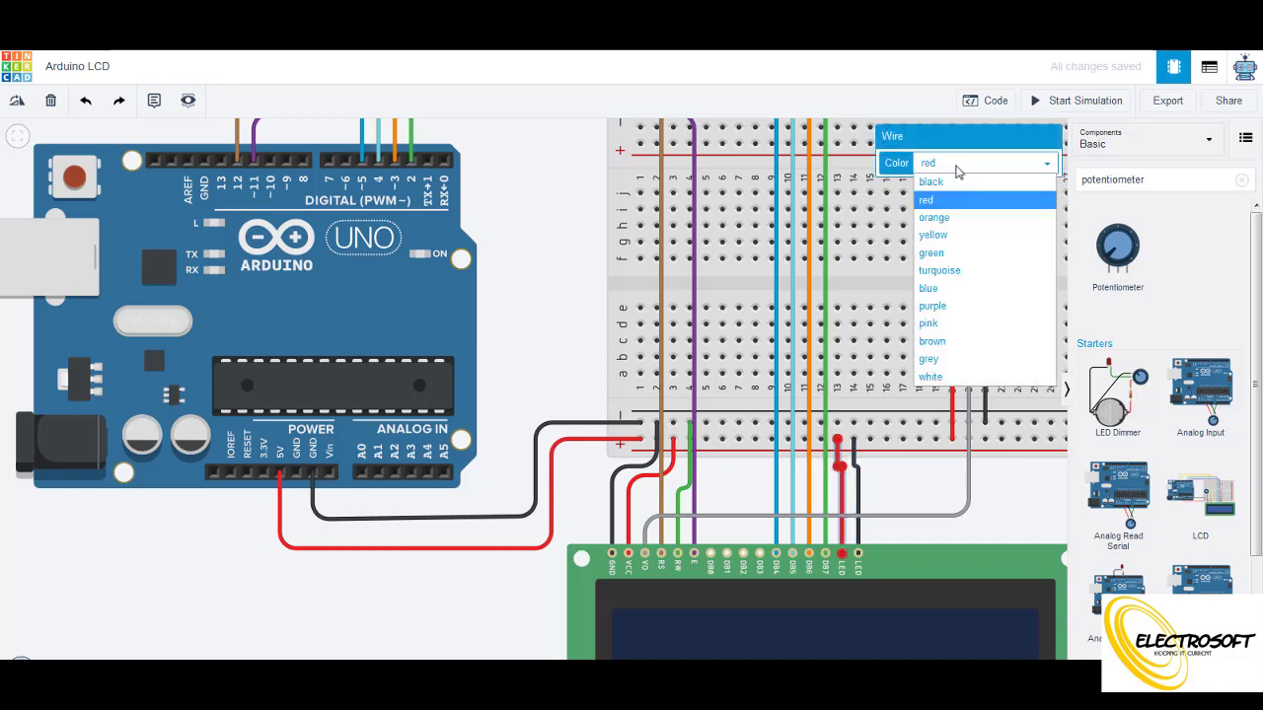
pyautogui.click(953, 164)
pyautogui.click(927, 166)
pyautogui.click(952, 168)
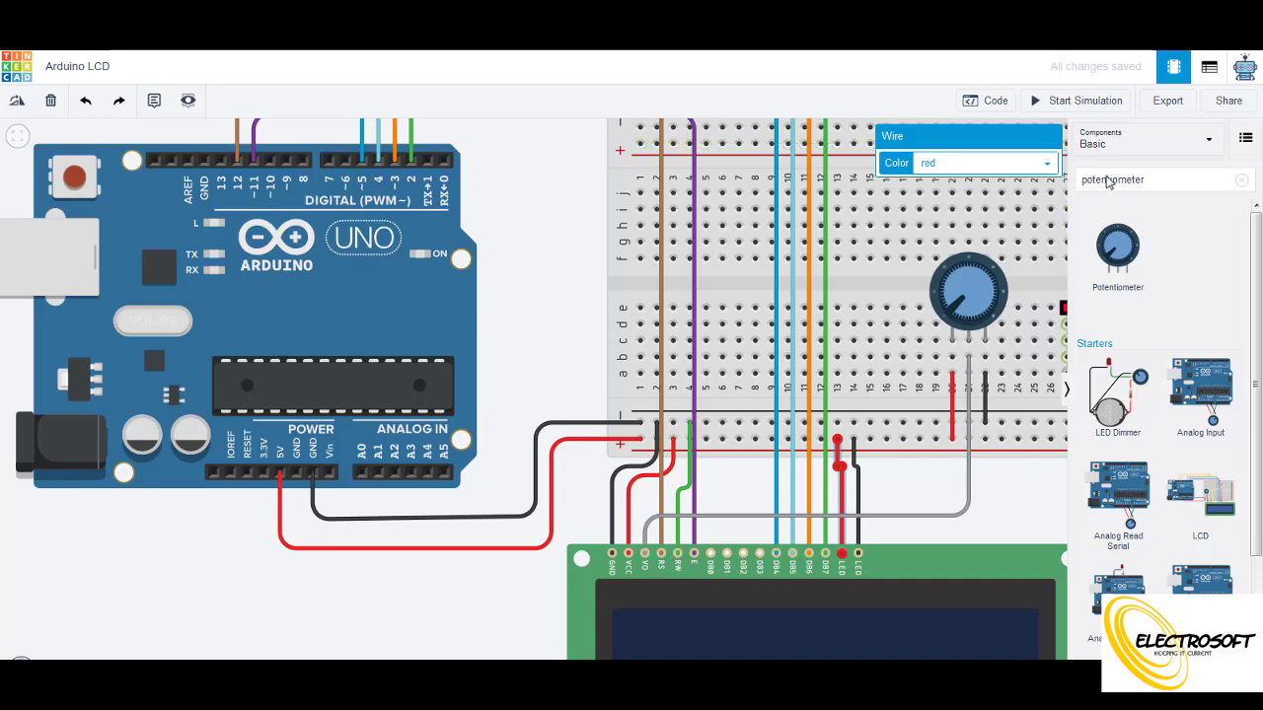
# Search the component library for a resistor and place one on the breadboard's lower half at column 15.
pyautogui.moveTo(1155, 178); pyautogui.dragTo(1044, 186)
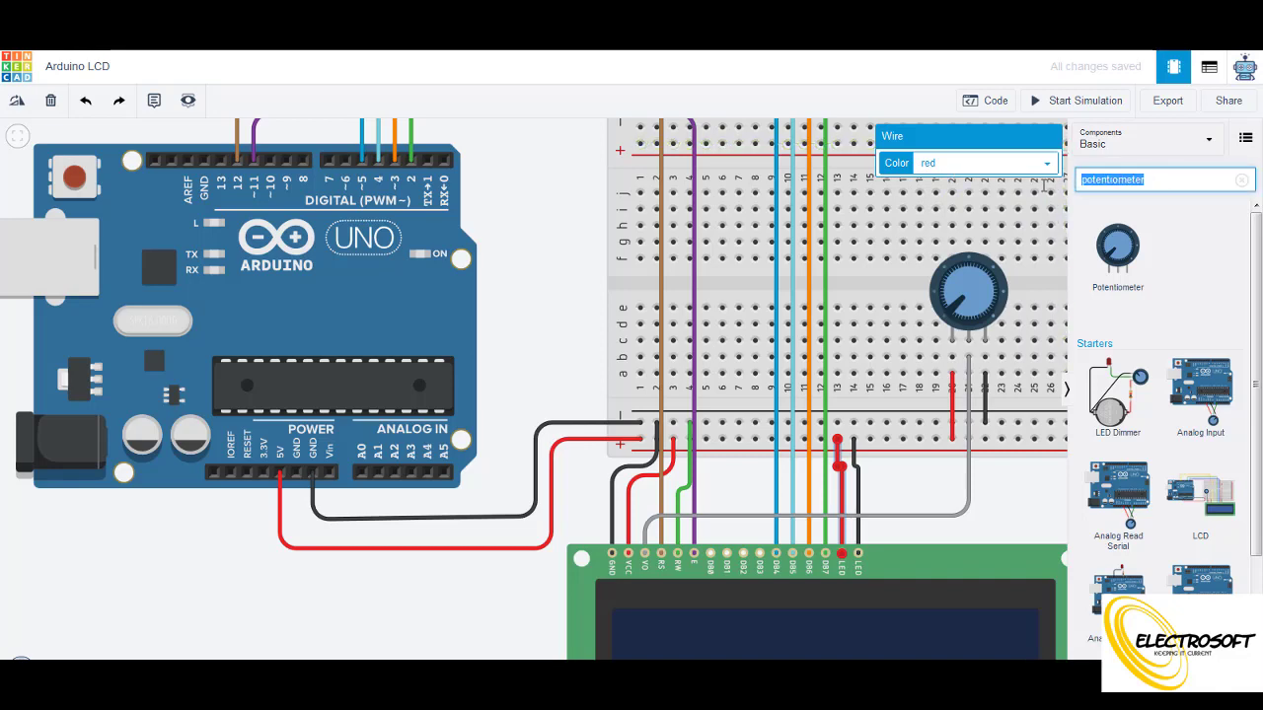
pyautogui.write('resisitr')
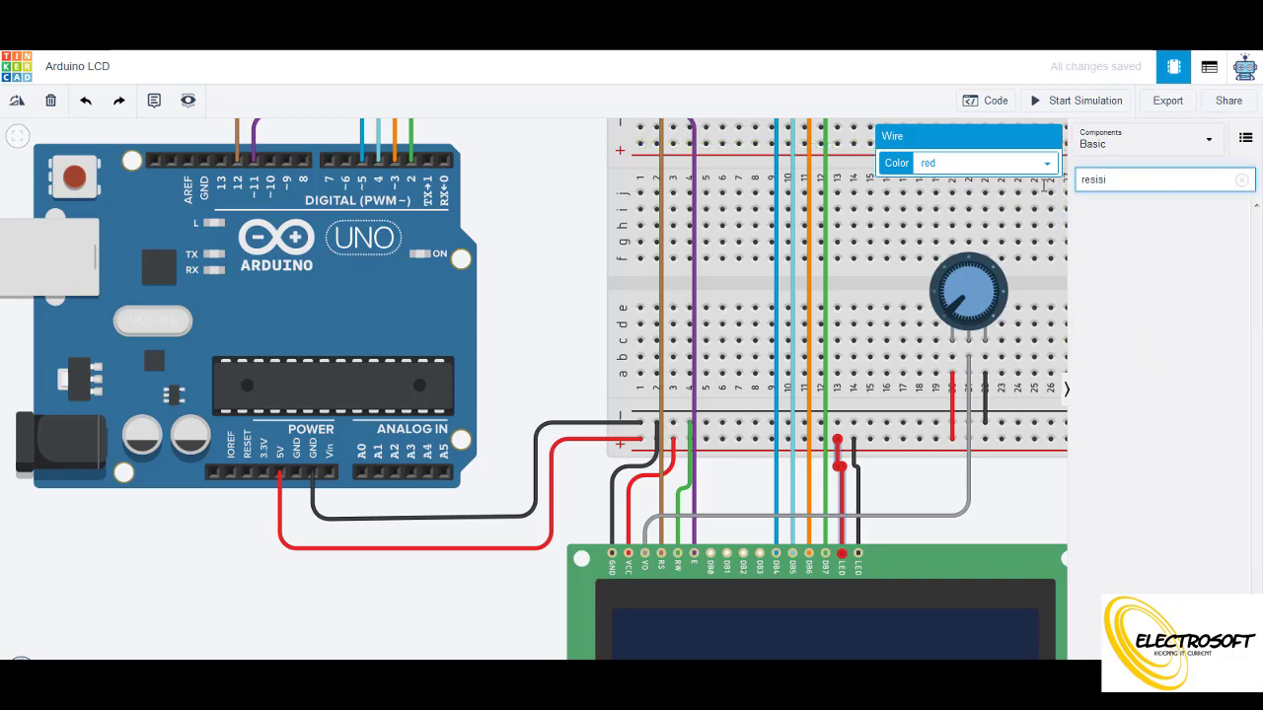
pyautogui.press('BackSpace')
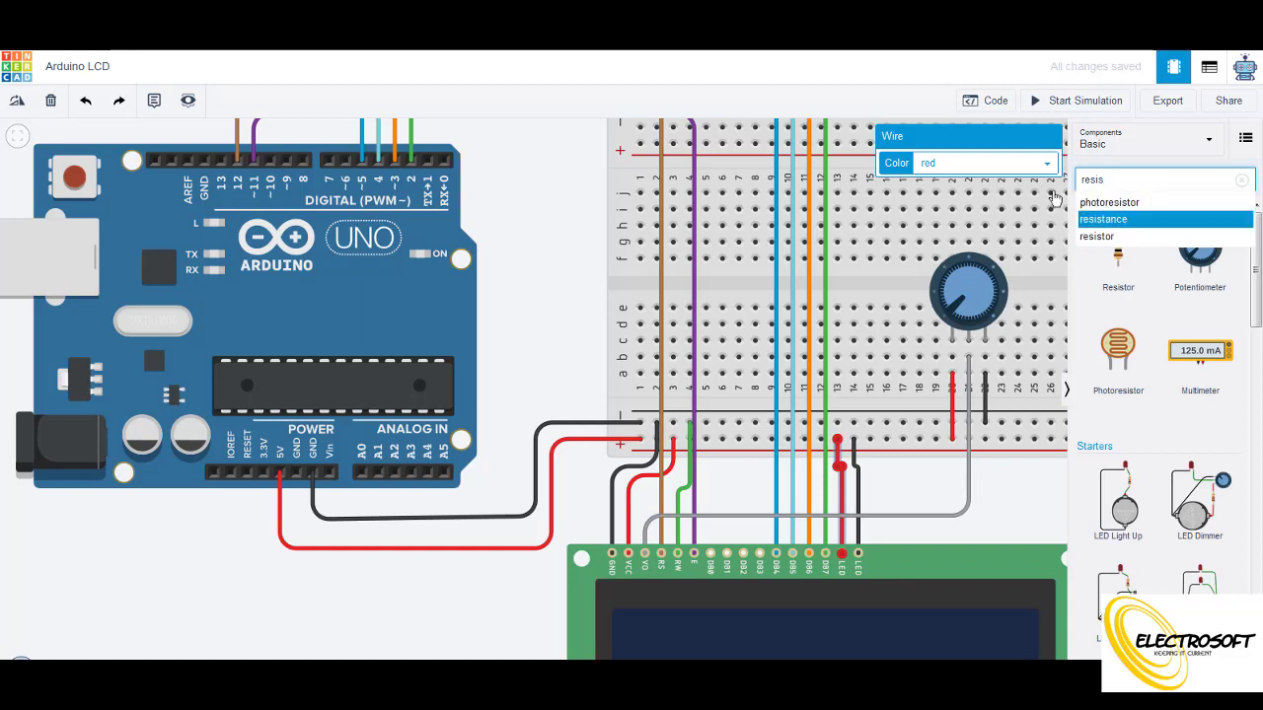
pyautogui.click(1105, 237)
pyautogui.moveTo(1119, 263); pyautogui.dragTo(872, 346)
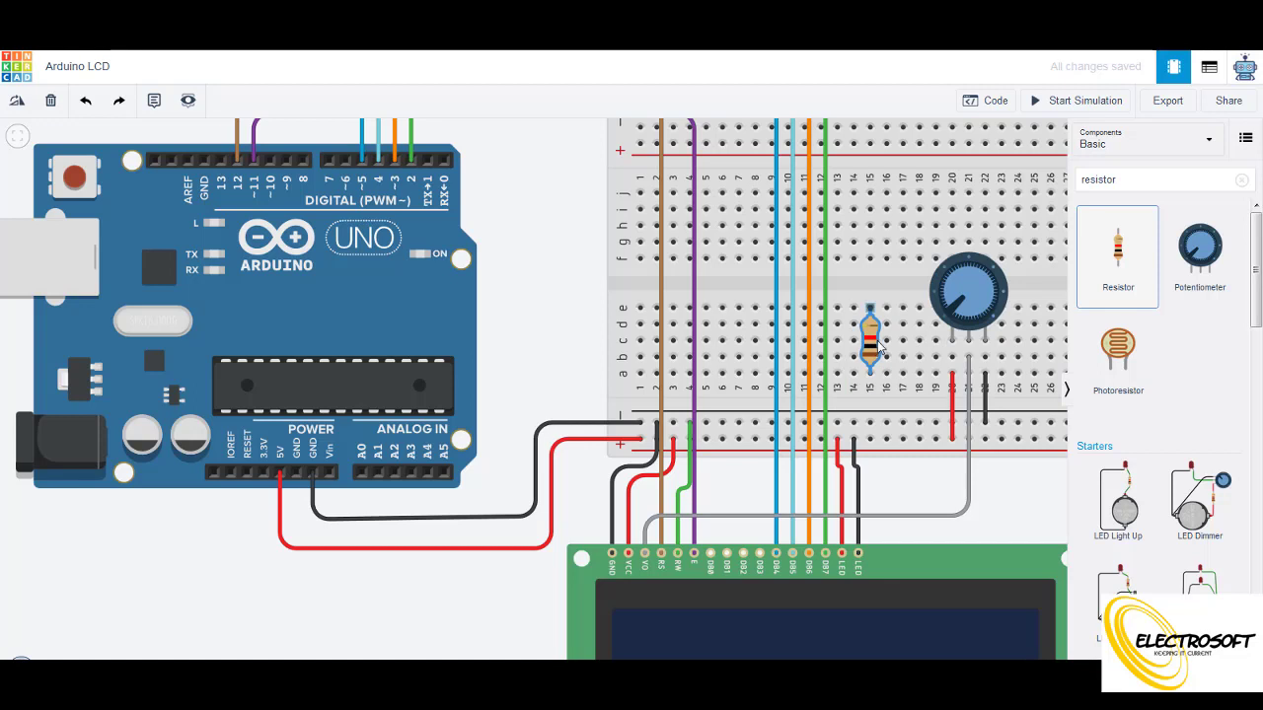
# Rotate the resistor to horizontal and seat its leads in breadboard holes b13 and b17.
pyautogui.moveTo(878, 347); pyautogui.dragTo(856, 366)
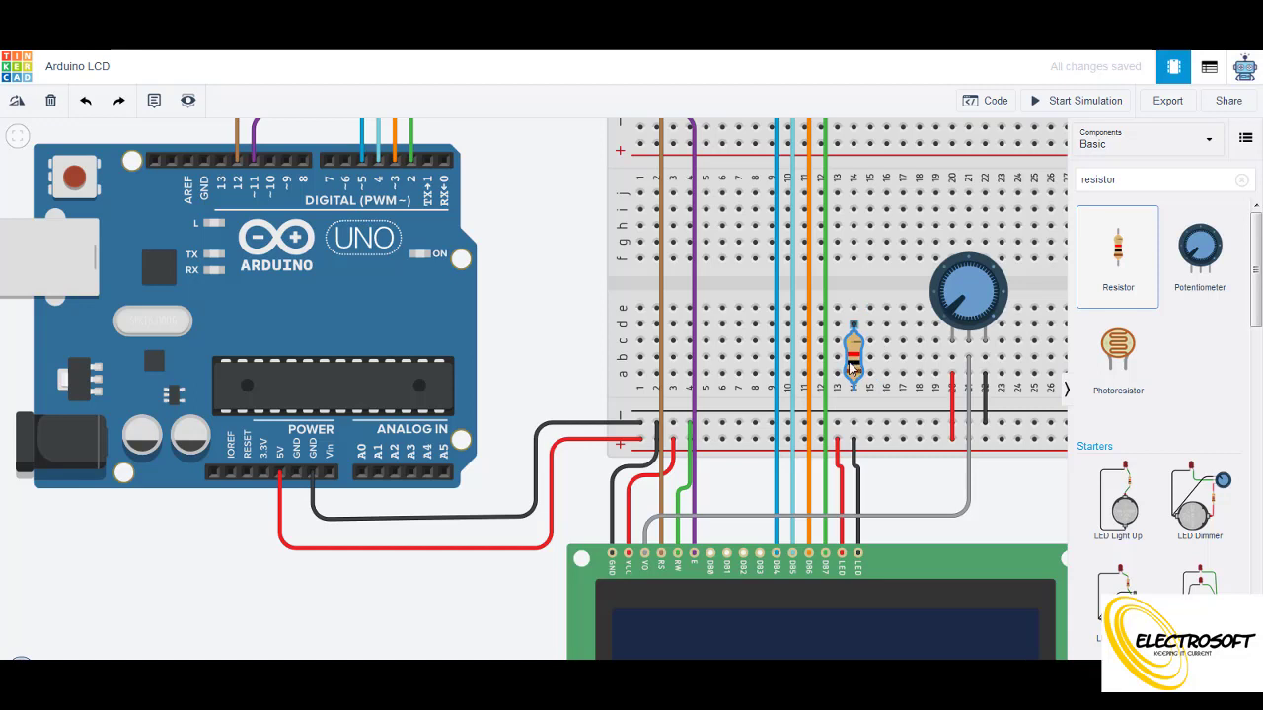
pyautogui.click(854, 363)
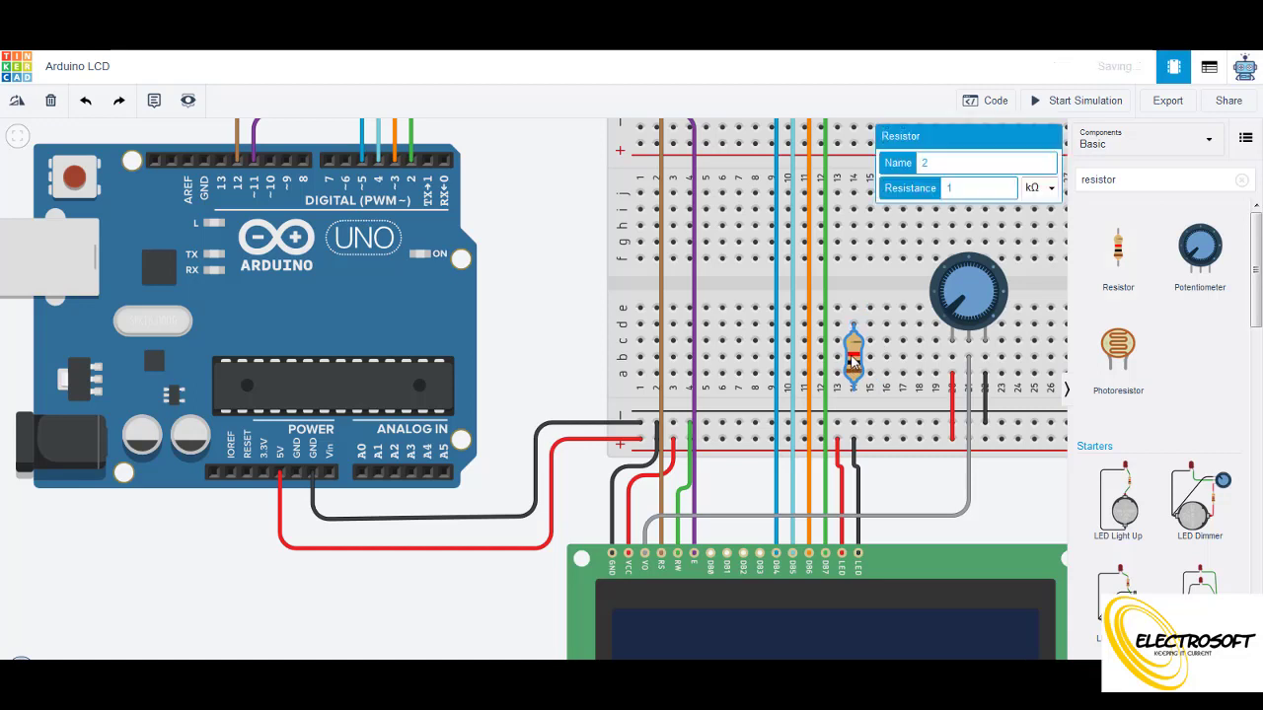
pyautogui.click(855, 363)
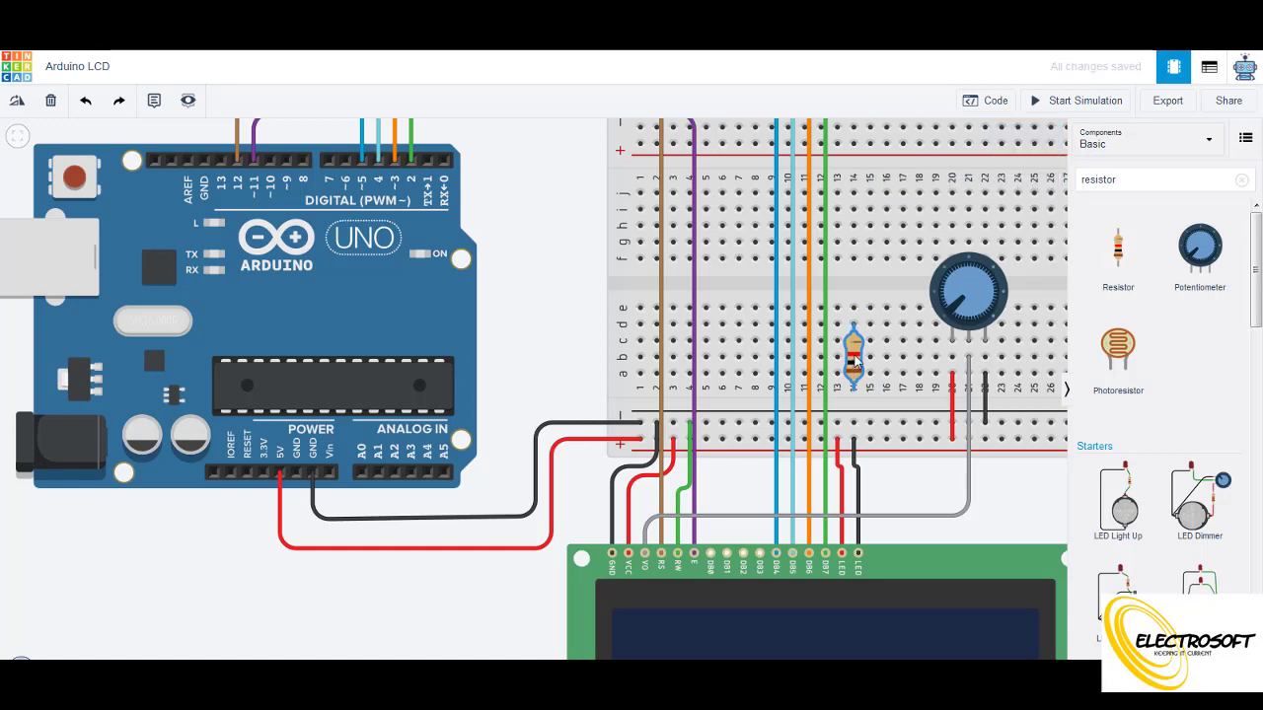
pyautogui.click(14, 102)
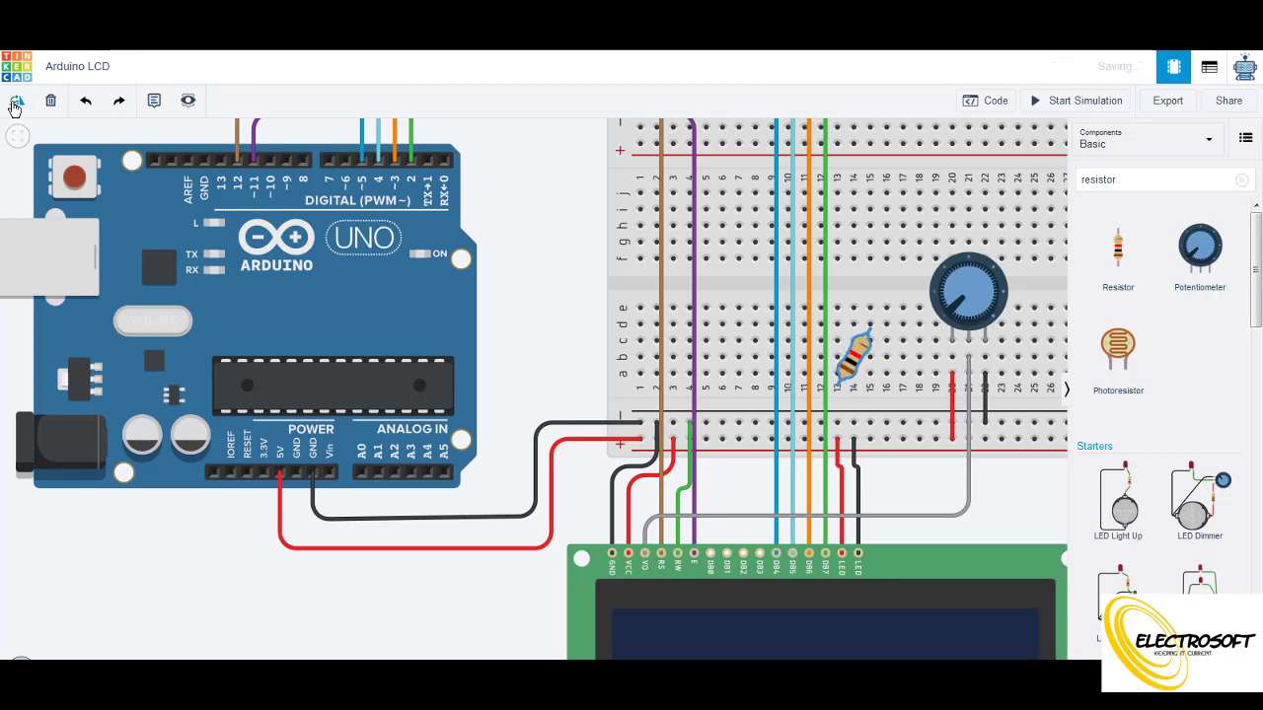
pyautogui.click(13, 102)
pyautogui.click(14, 103)
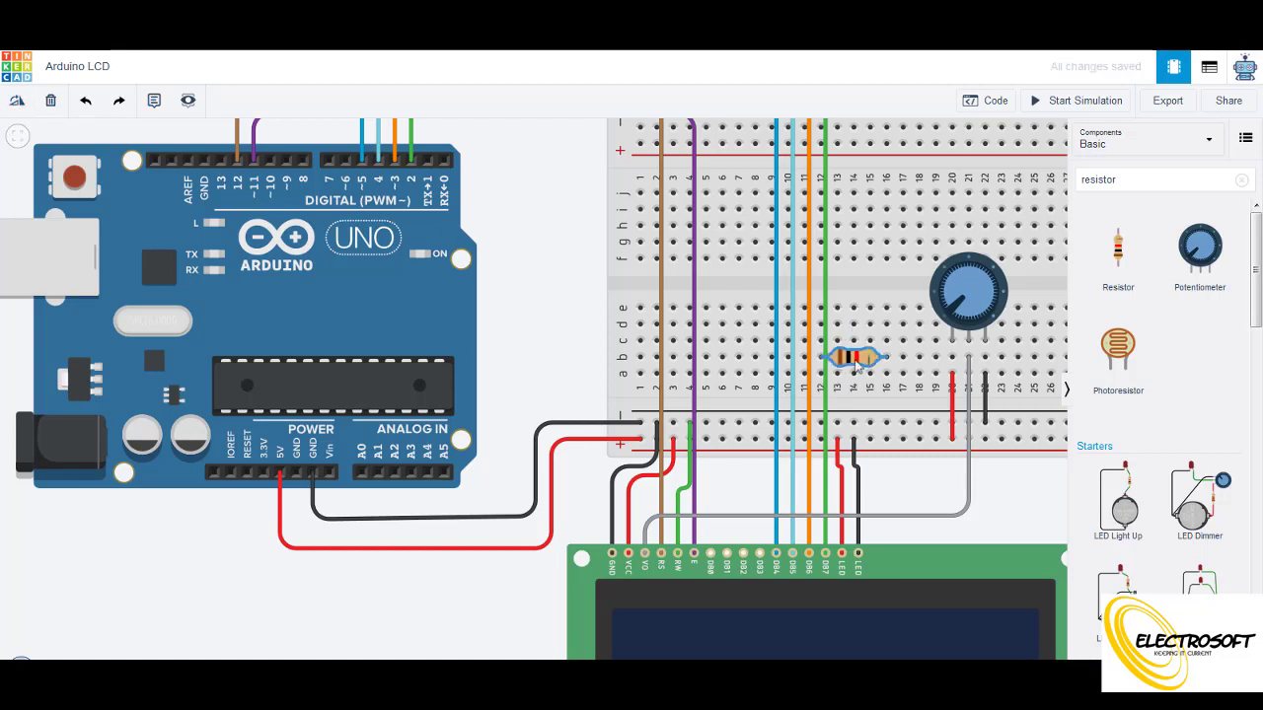
pyautogui.moveTo(857, 359)
pyautogui.mouseDown()
pyautogui.moveTo(893, 371)
pyautogui.moveTo(892, 383)
pyautogui.moveTo(878, 367)
pyautogui.mouseUp()
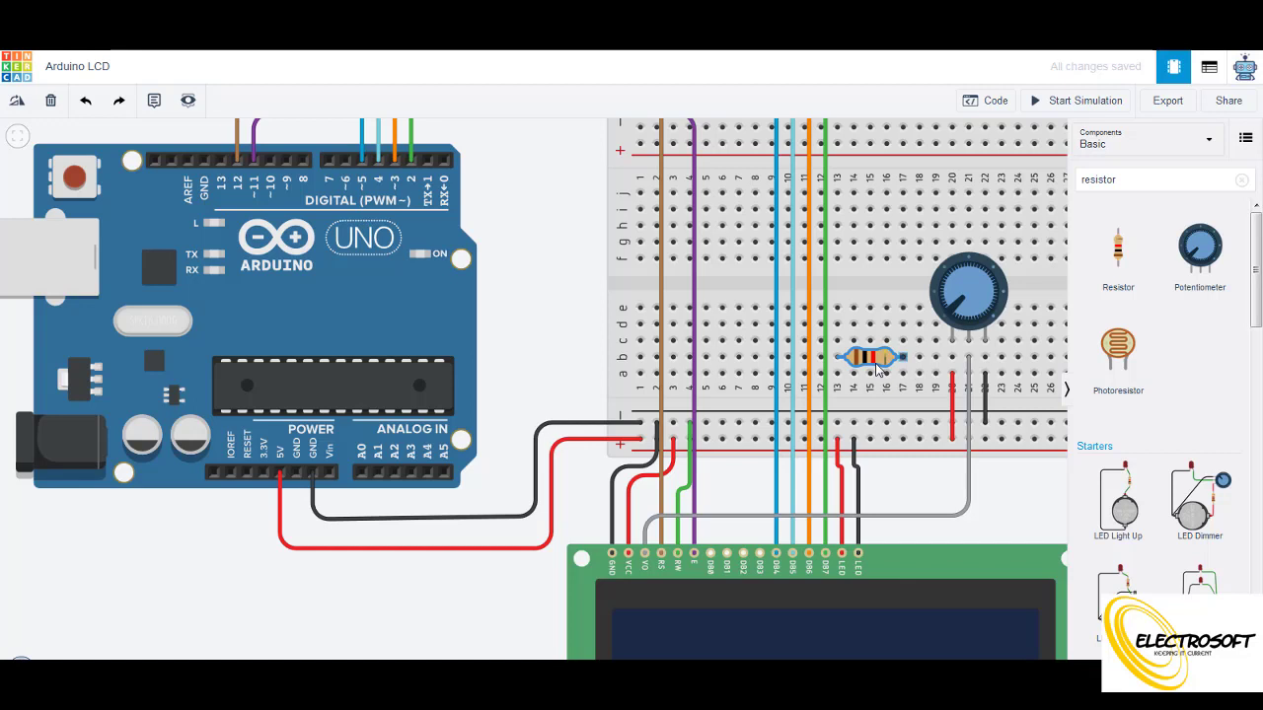
pyautogui.click(886, 310)
pyautogui.click(870, 438)
pyautogui.press('Escape')
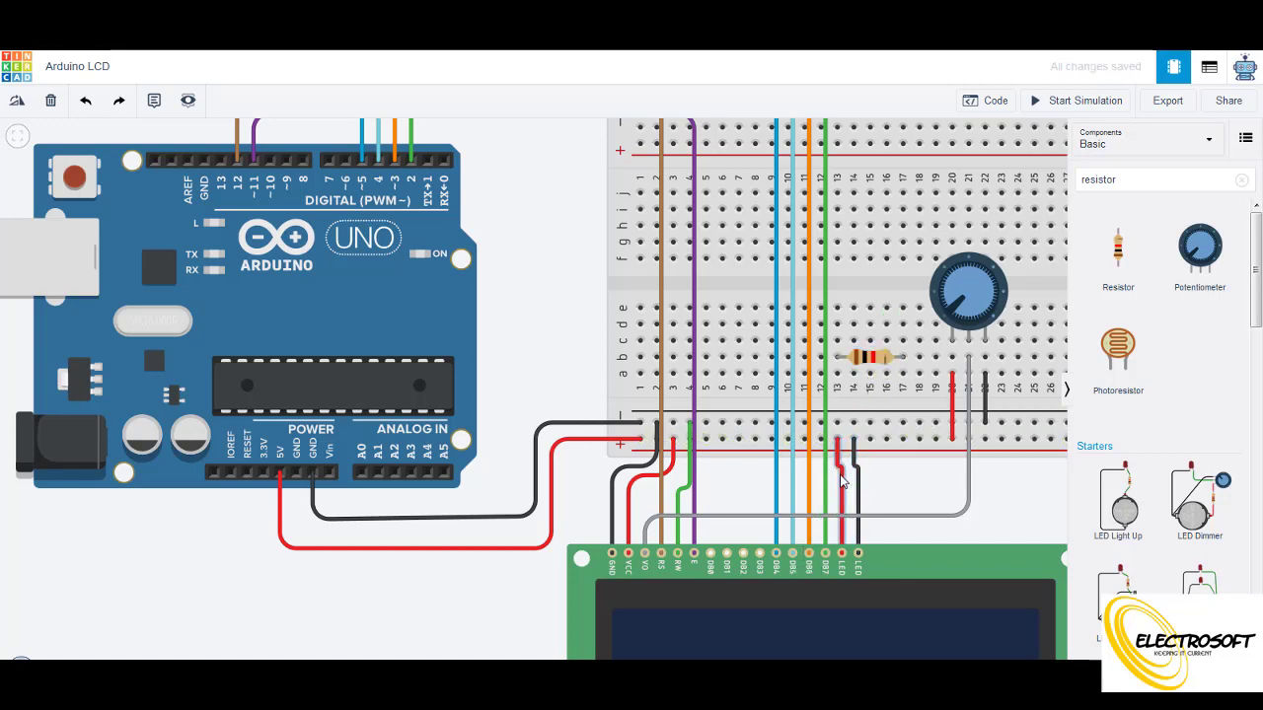
# Replace the red wire from the LCD's first LED pin to the positive rail with a wire to hole a13, bent just above the LCD.
pyautogui.click(840, 475)
pyautogui.press('Delete')
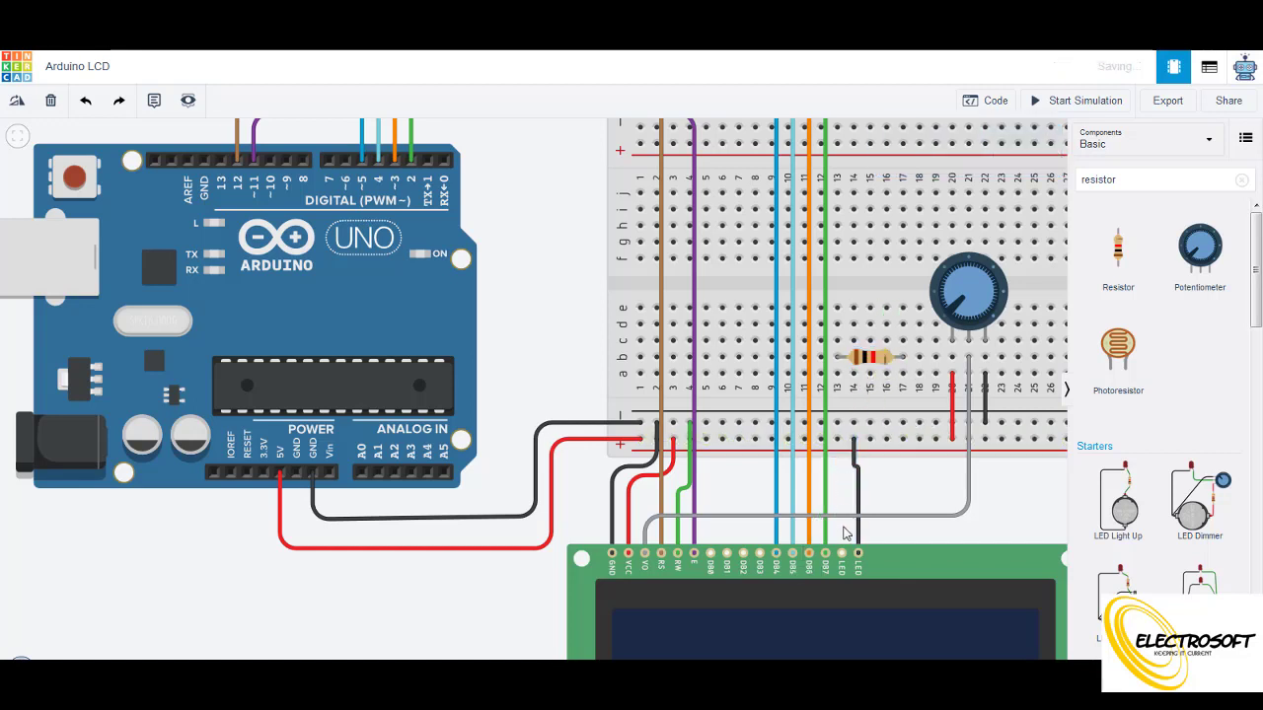
pyautogui.click(841, 553)
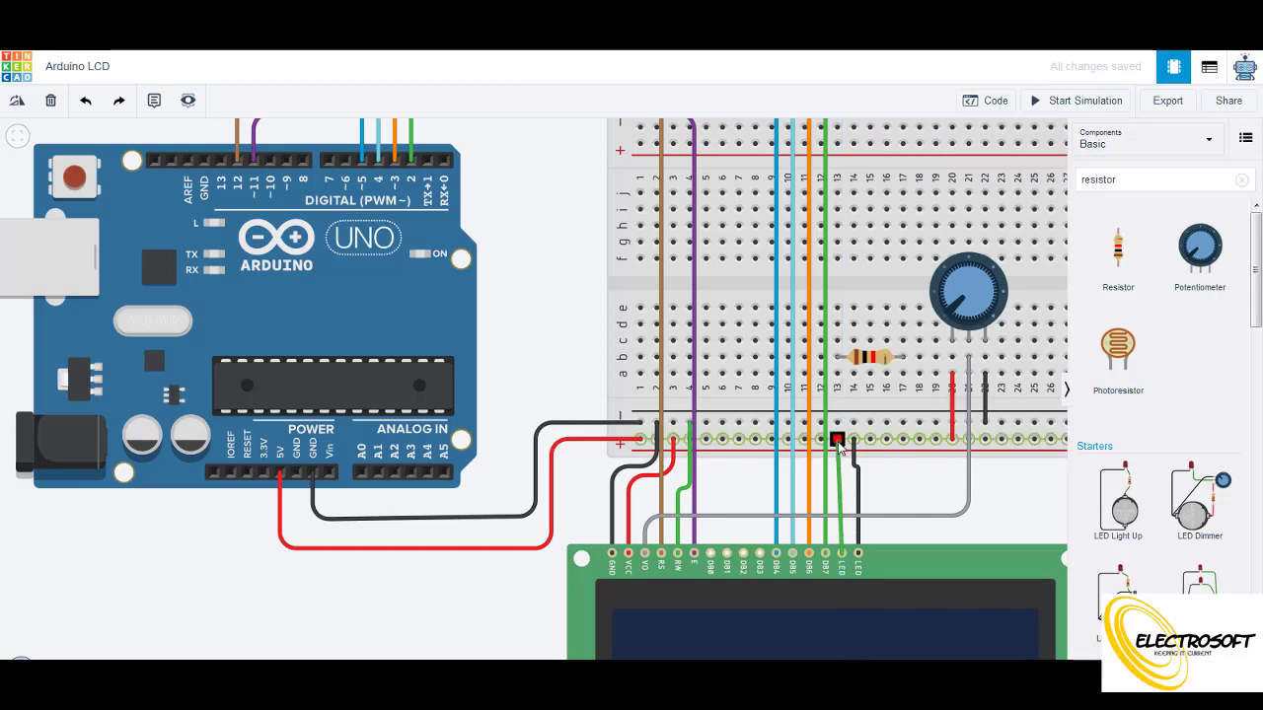
pyautogui.click(838, 374)
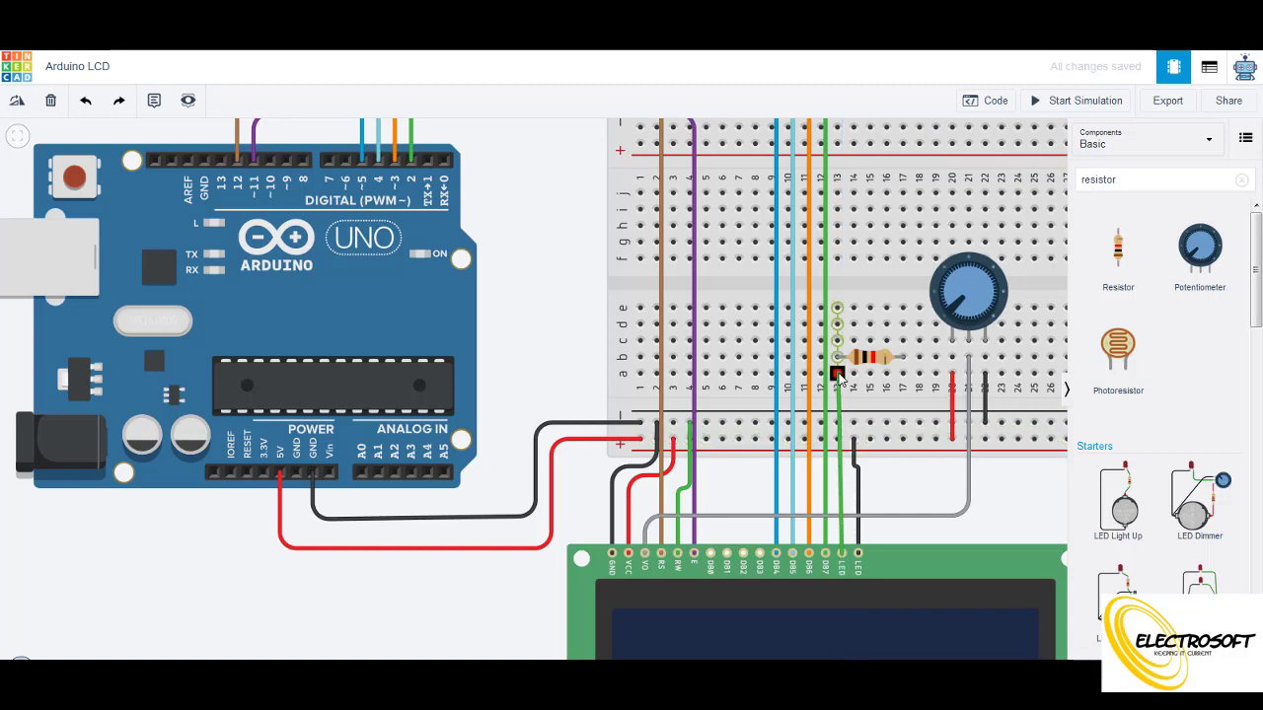
pyautogui.click(838, 376)
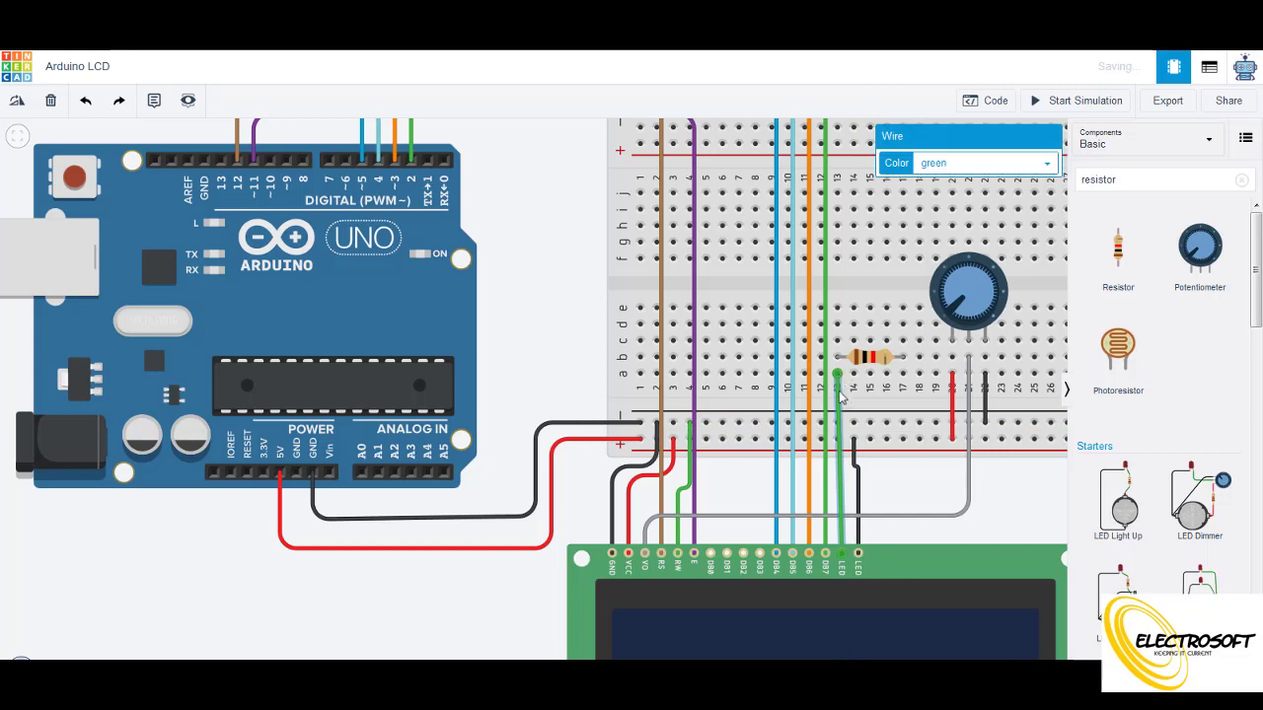
pyautogui.click(838, 501)
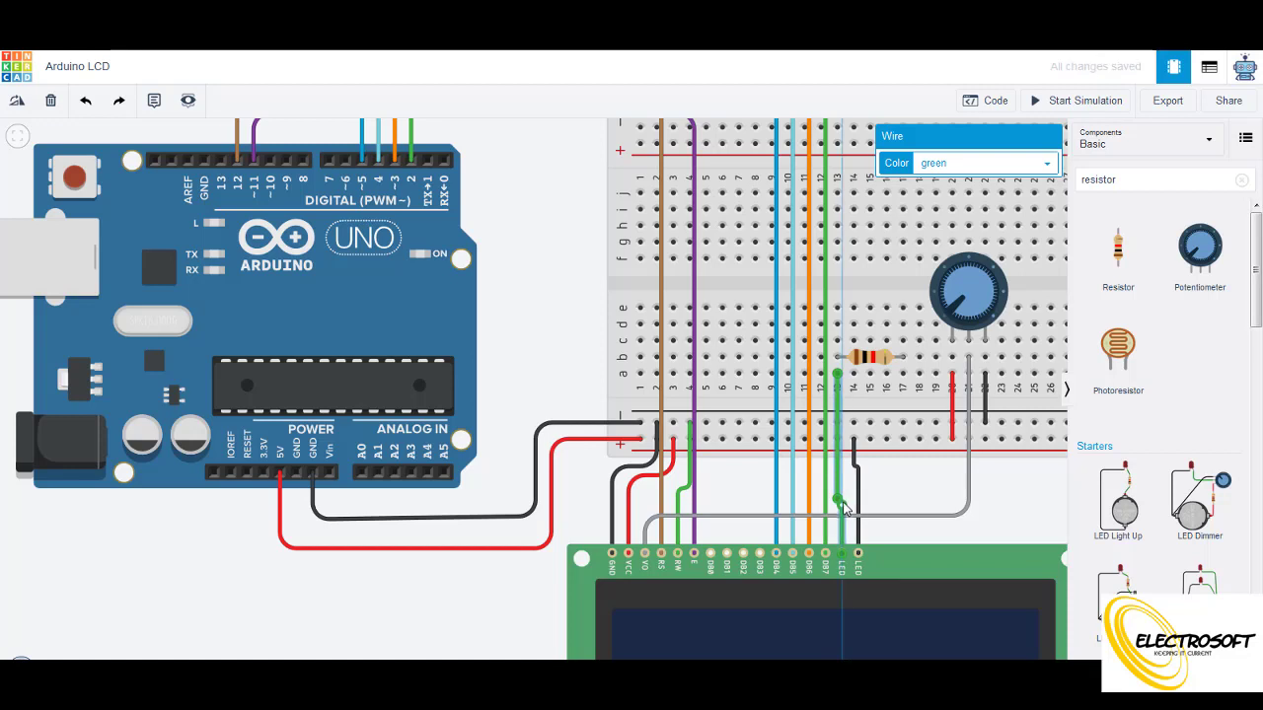
pyautogui.click(898, 498)
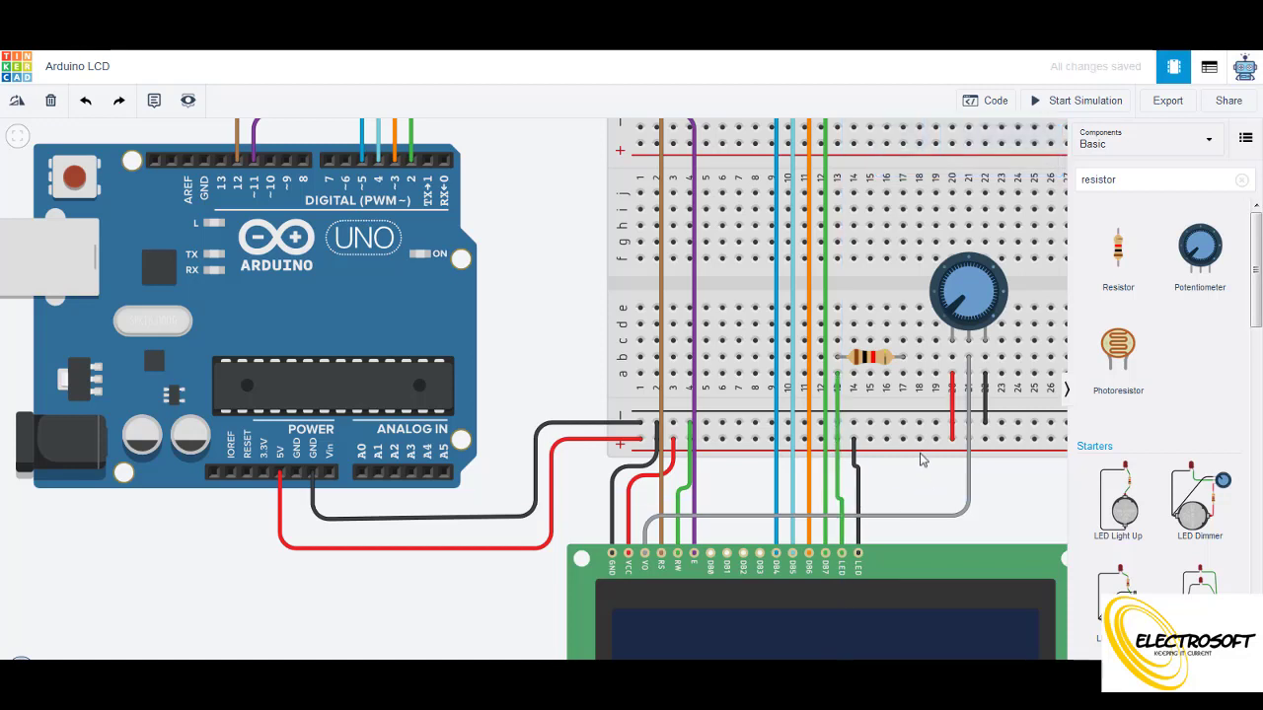
# Wire hole a17 at the resistor's other end to the lower positive rail and color the wire red.
pyautogui.click(903, 375)
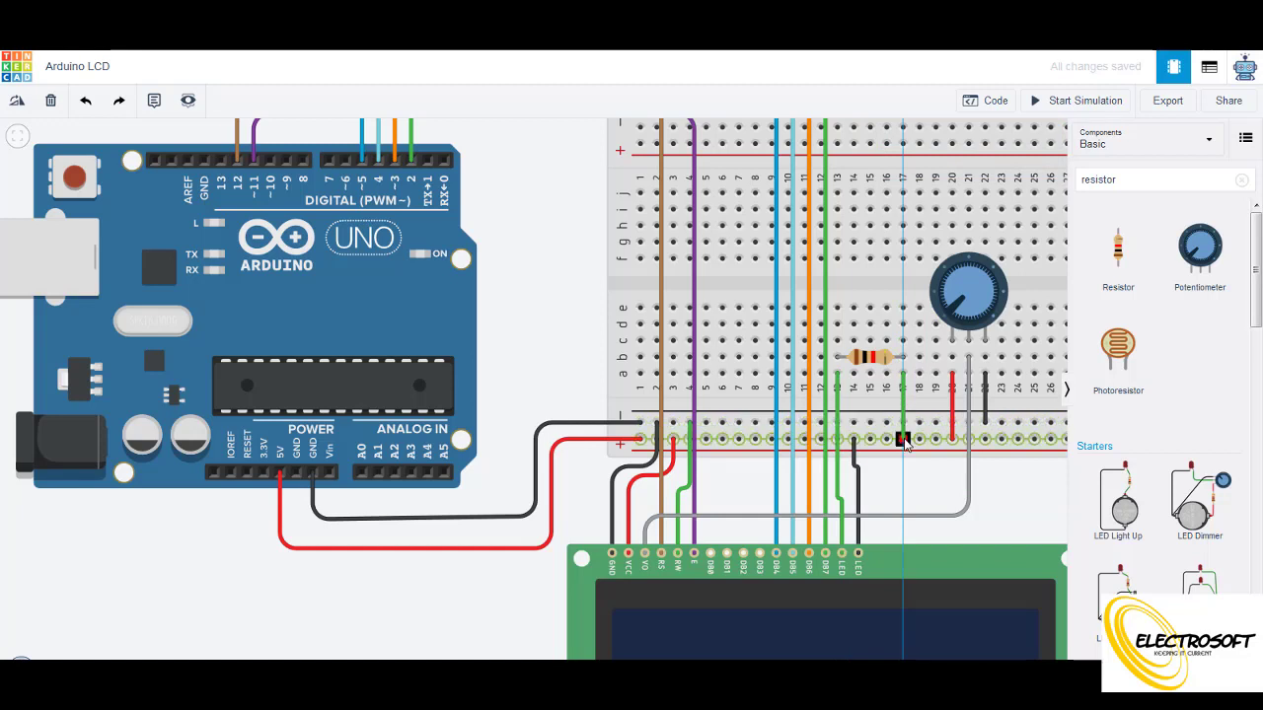
pyautogui.click(905, 442)
pyautogui.click(909, 420)
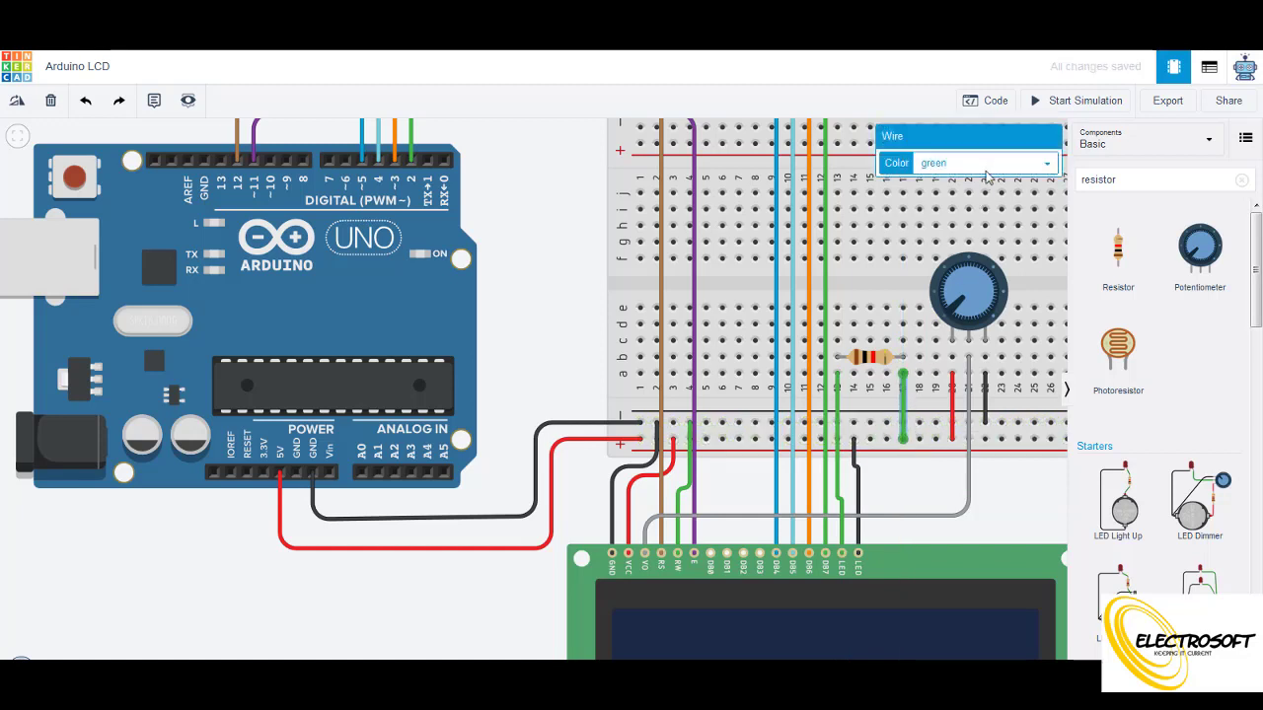
pyautogui.click(987, 164)
pyautogui.click(983, 199)
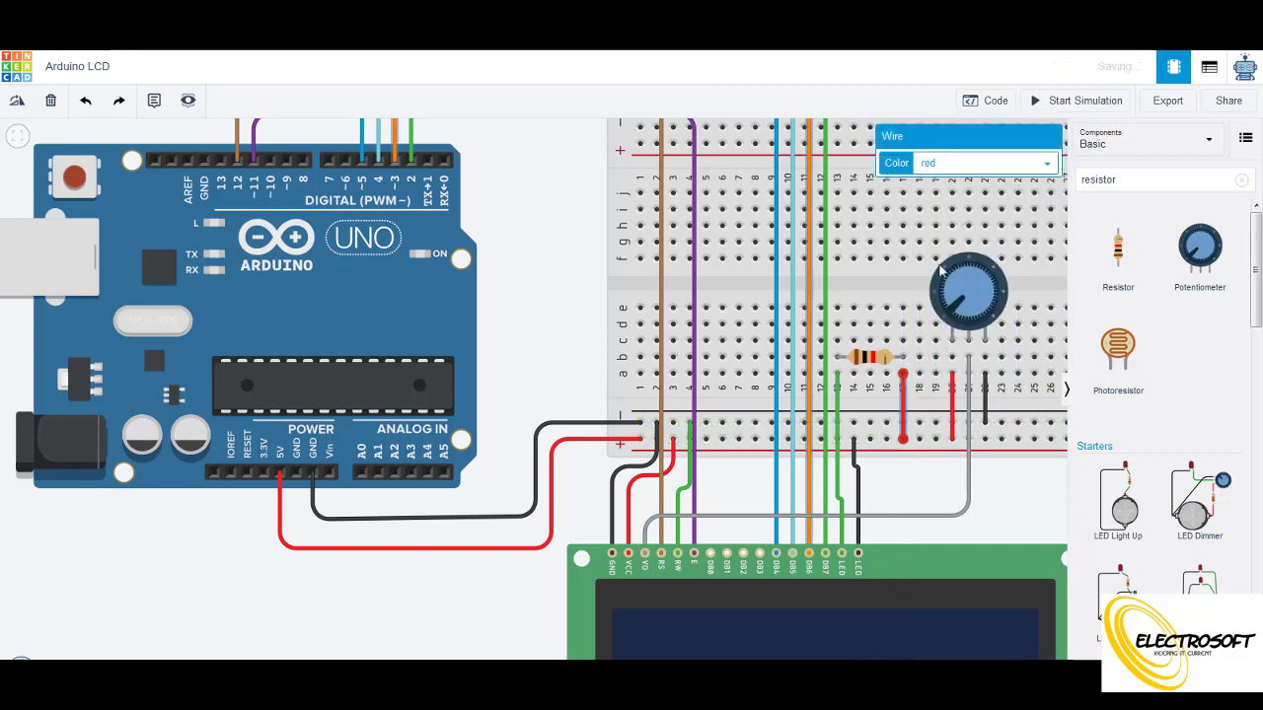
# Set the color of the wire between the LCD's first LED pin and hole a13 to red.
pyautogui.click(837, 404)
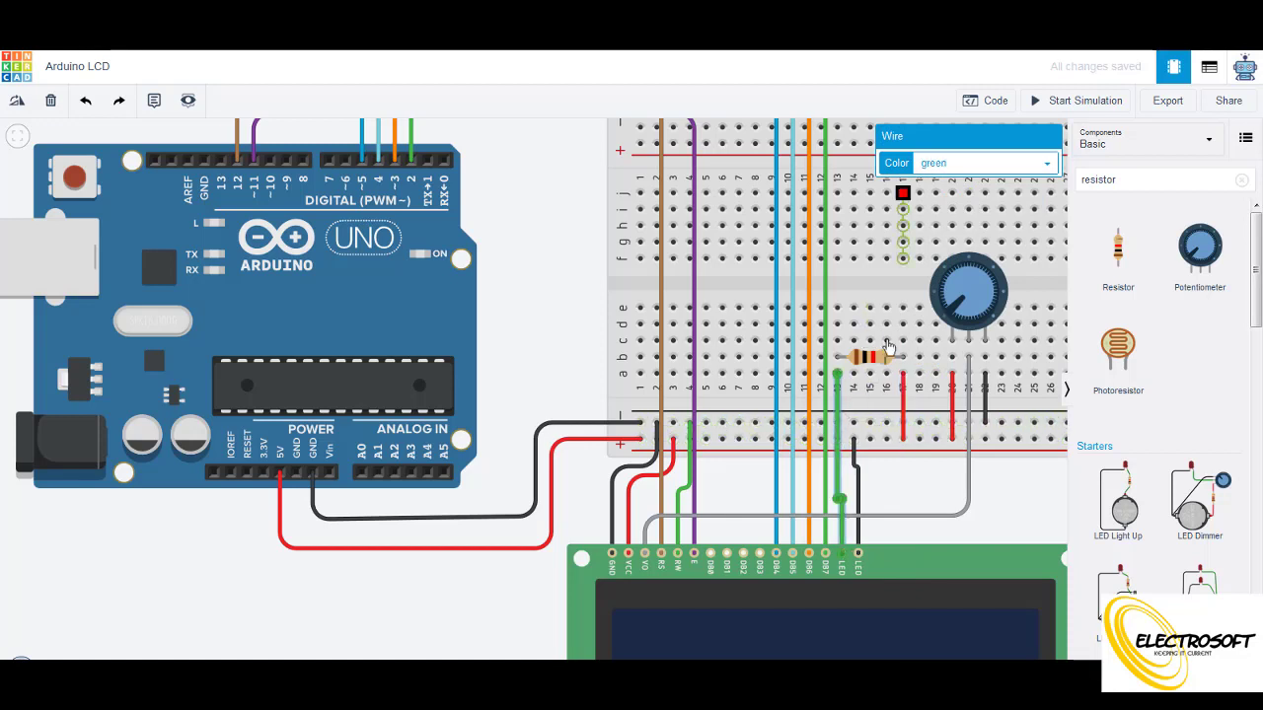
pyautogui.click(997, 162)
pyautogui.click(984, 200)
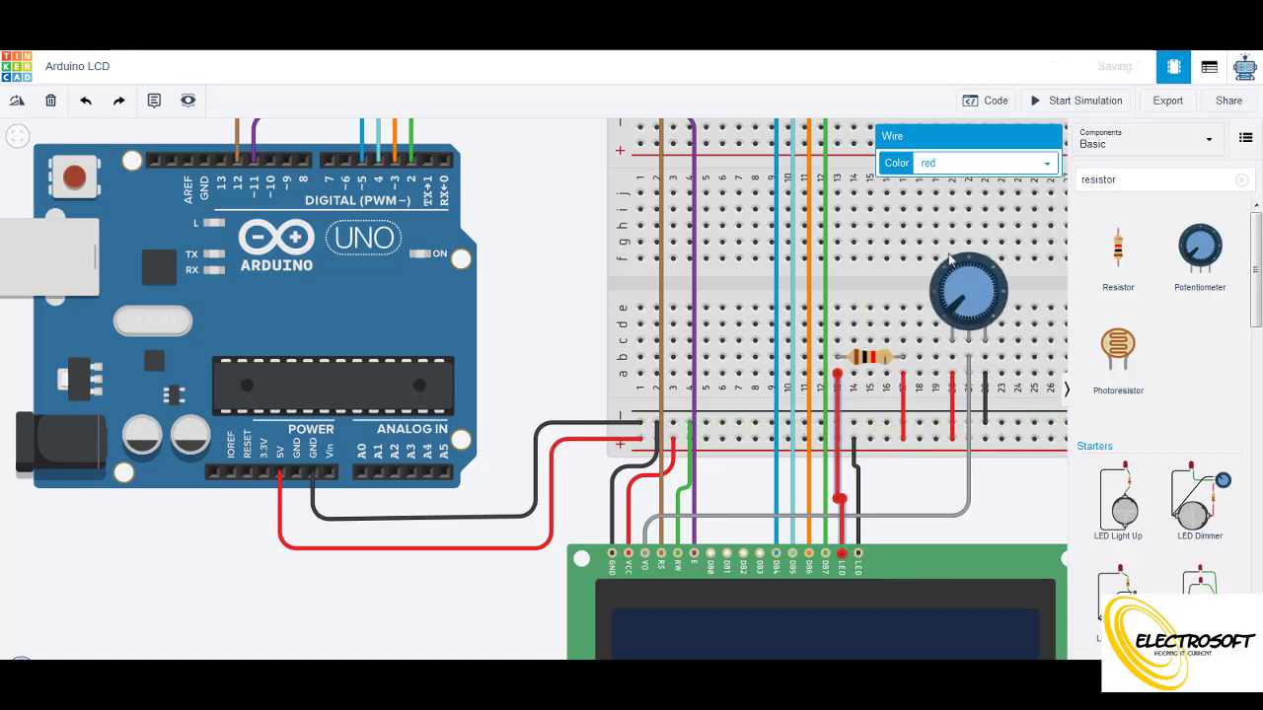
pyautogui.click(902, 507)
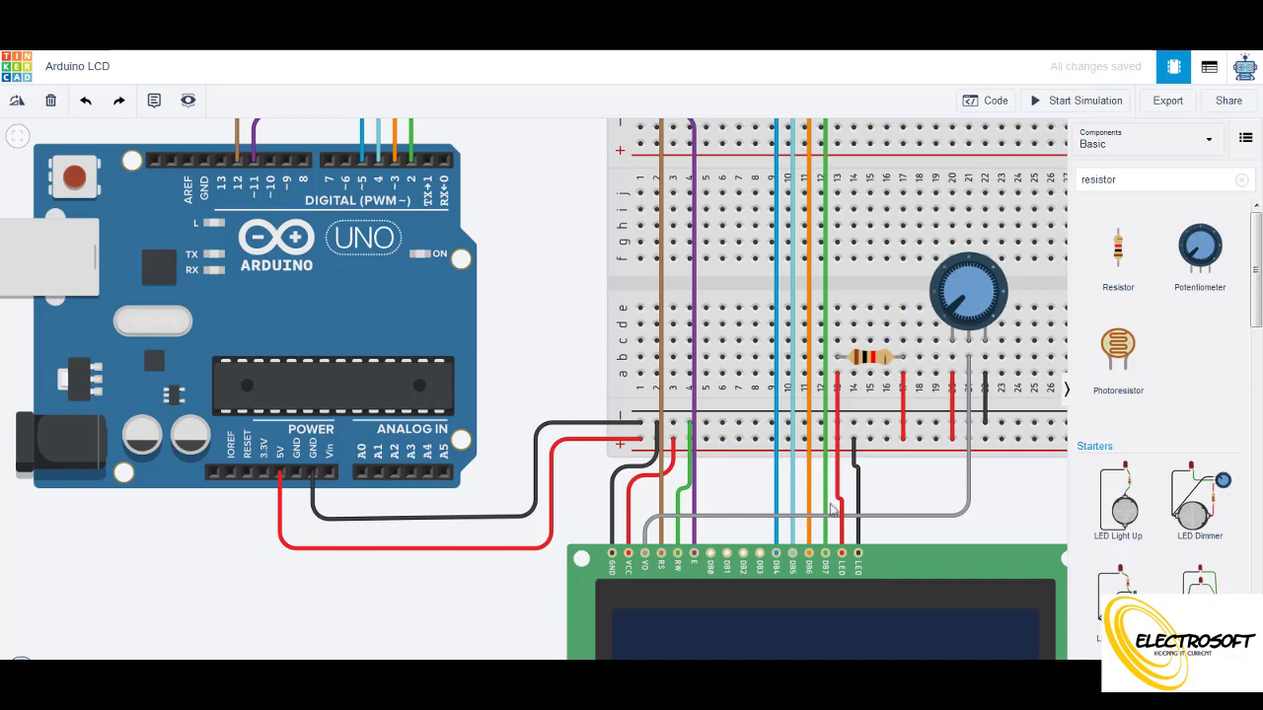
# Open the Arduino's code editor and switch it from blocks to text mode, accepting the loss of the existing blocks.
pyautogui.scroll(-3, 580, 508)
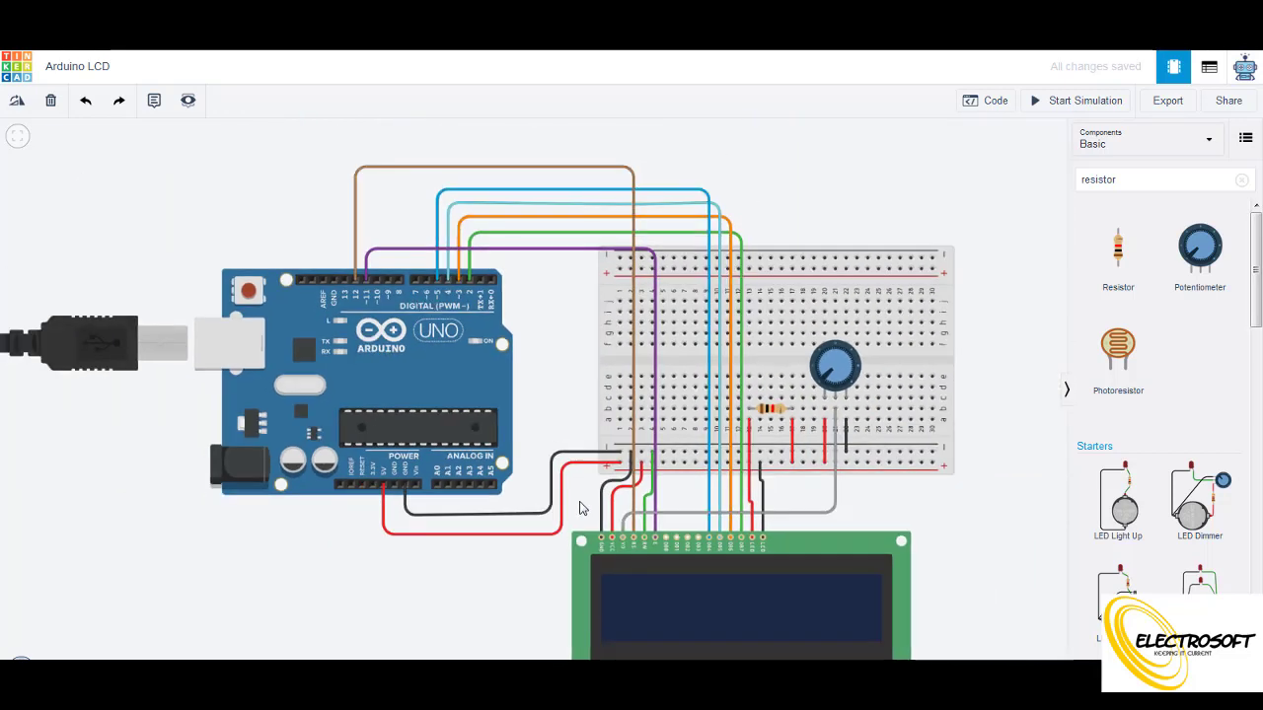
pyautogui.moveTo(566, 366); pyautogui.dragTo(566, 332)
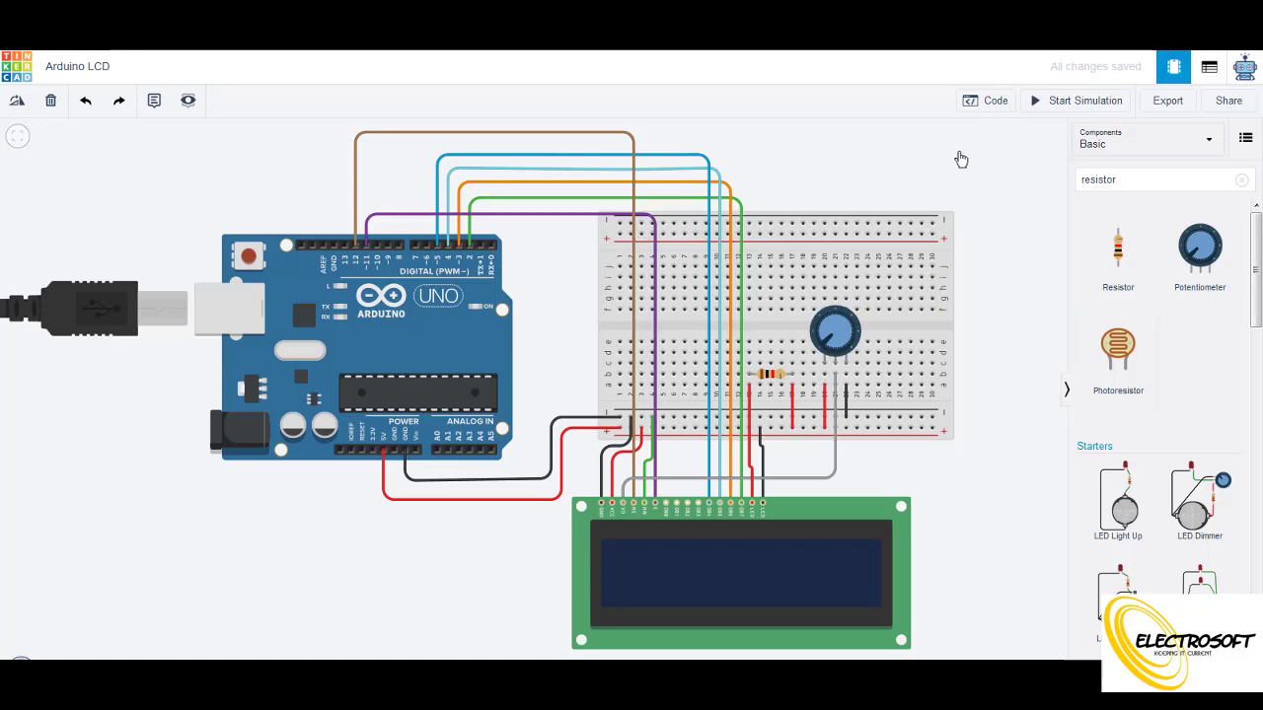
pyautogui.click(989, 104)
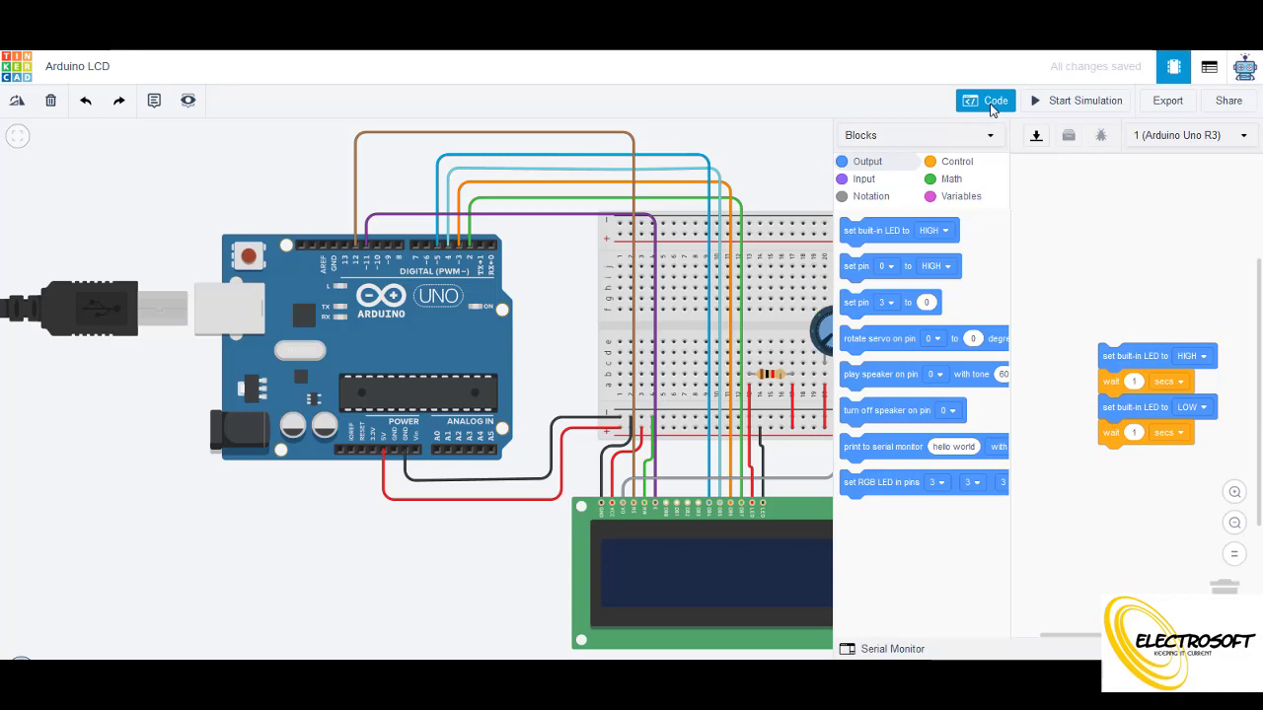
pyautogui.click(988, 138)
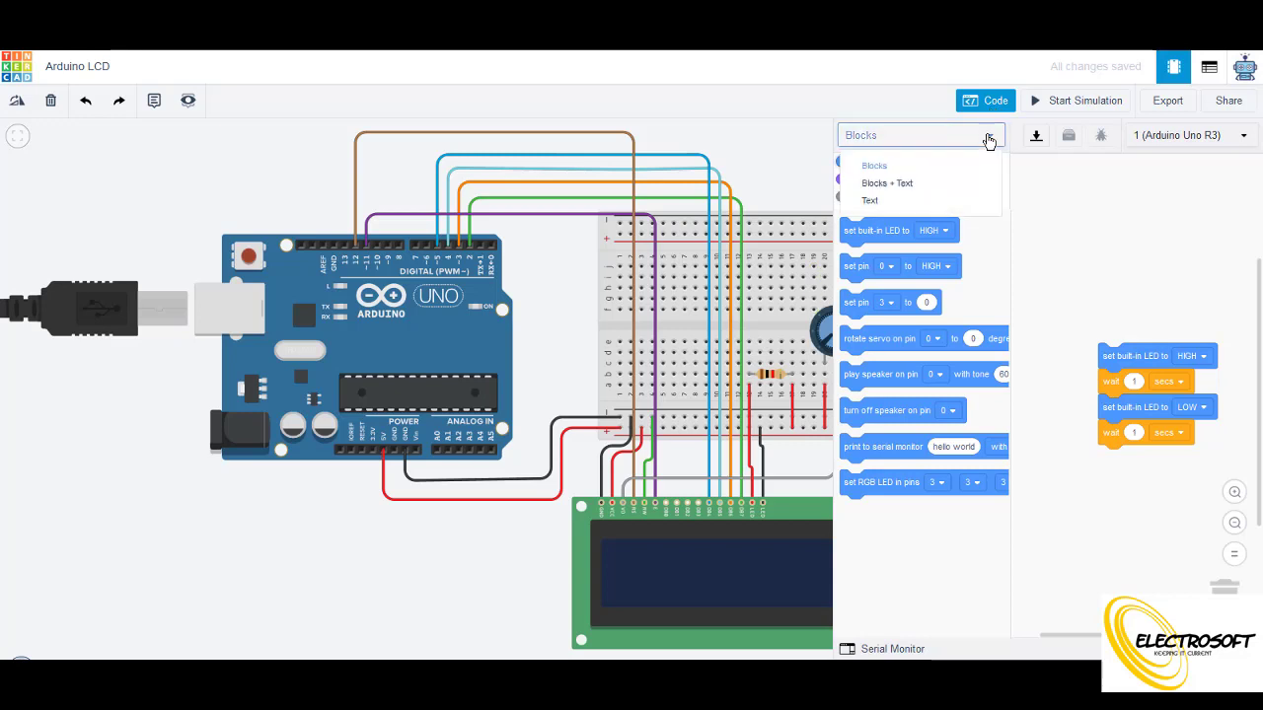
pyautogui.click(888, 200)
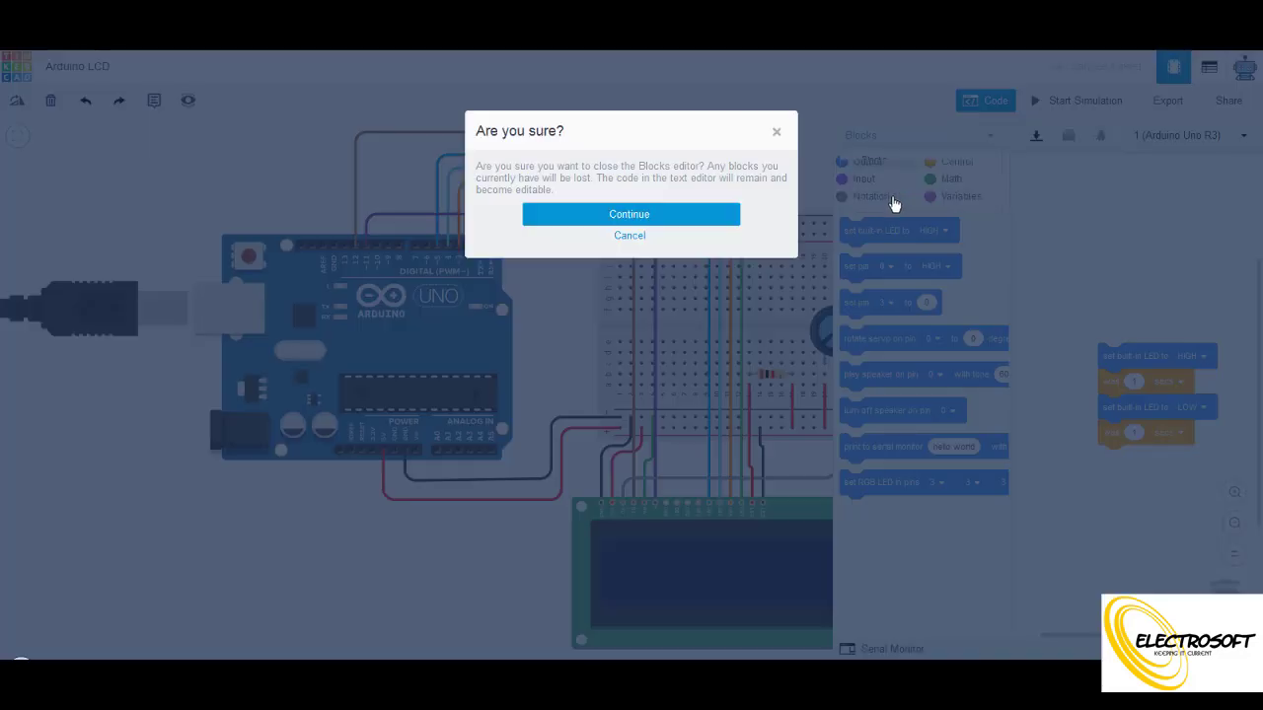
pyautogui.click(675, 215)
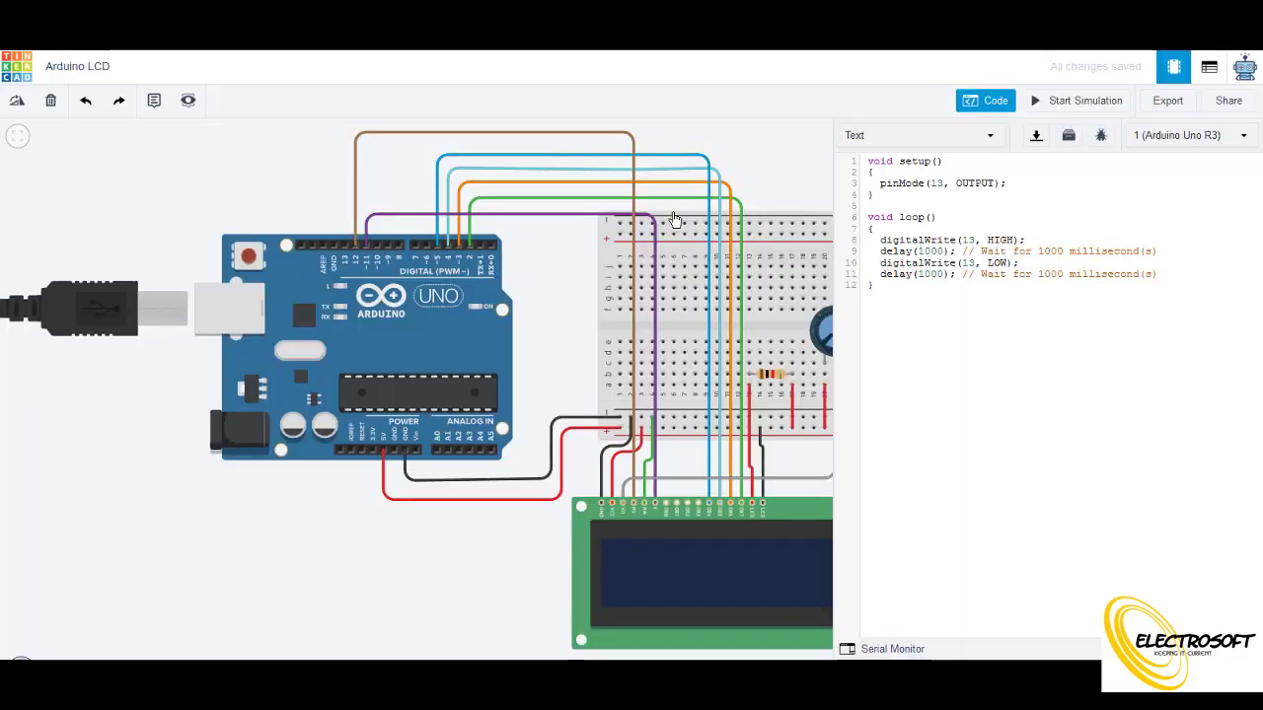
pyautogui.click(1019, 426)
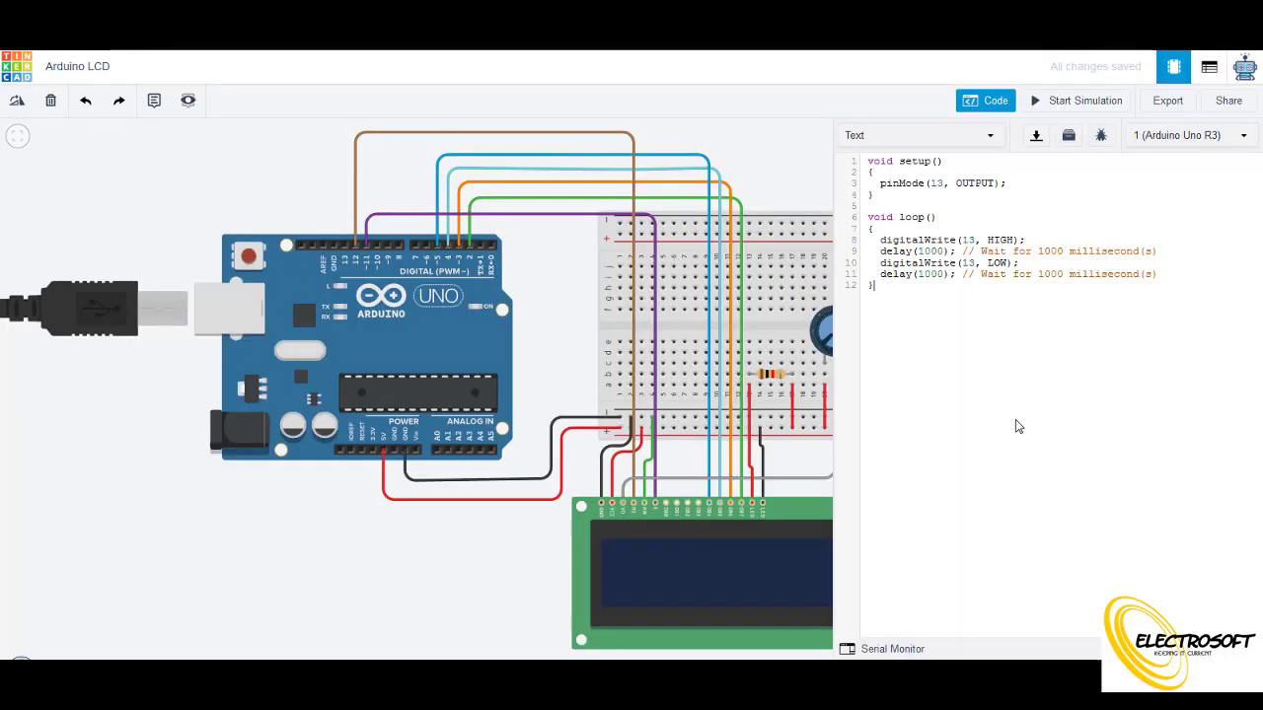
# Switch to the Arduino IDE window and copy the entire HelloWorld LiquidCrystal sketch.
pyautogui.moveTo(1262, 74); pyautogui.dragTo(559, 79)
pyautogui.click(584, 233)
pyautogui.scroll(2, 607, 268)
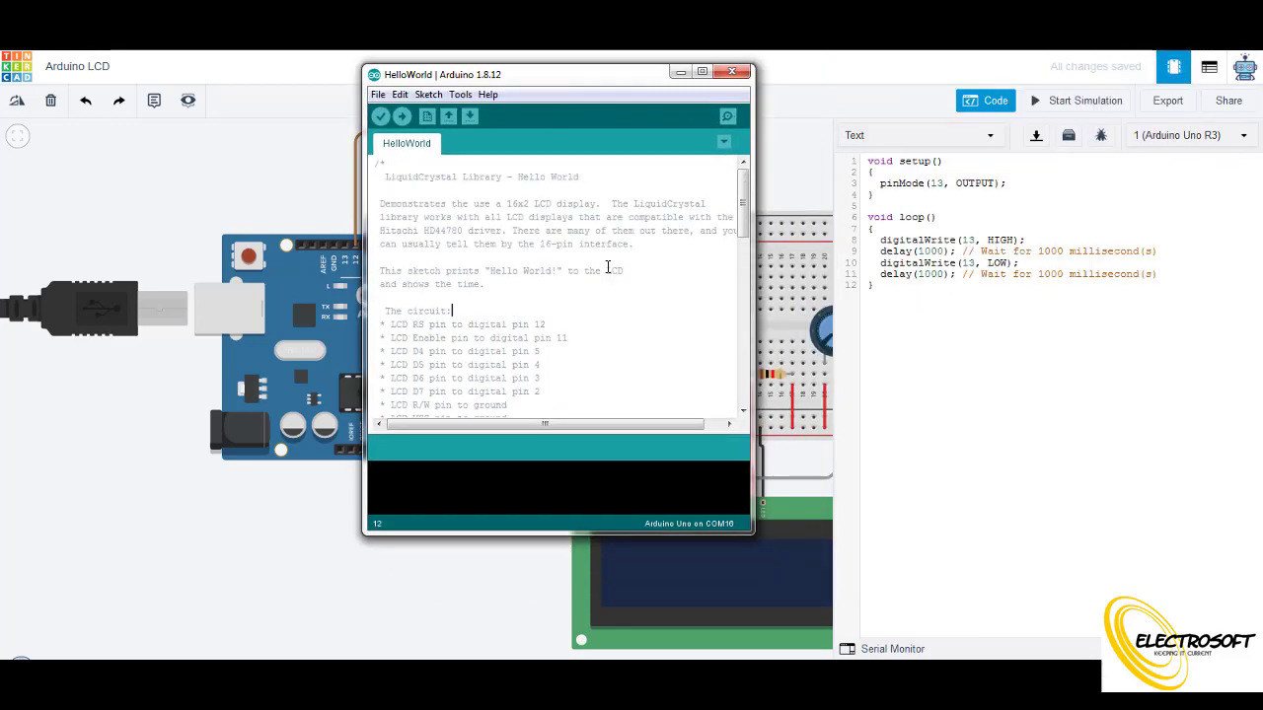
pyautogui.hotkey('ctrl', 'a')
pyautogui.hotkey('ctrl', 'c')
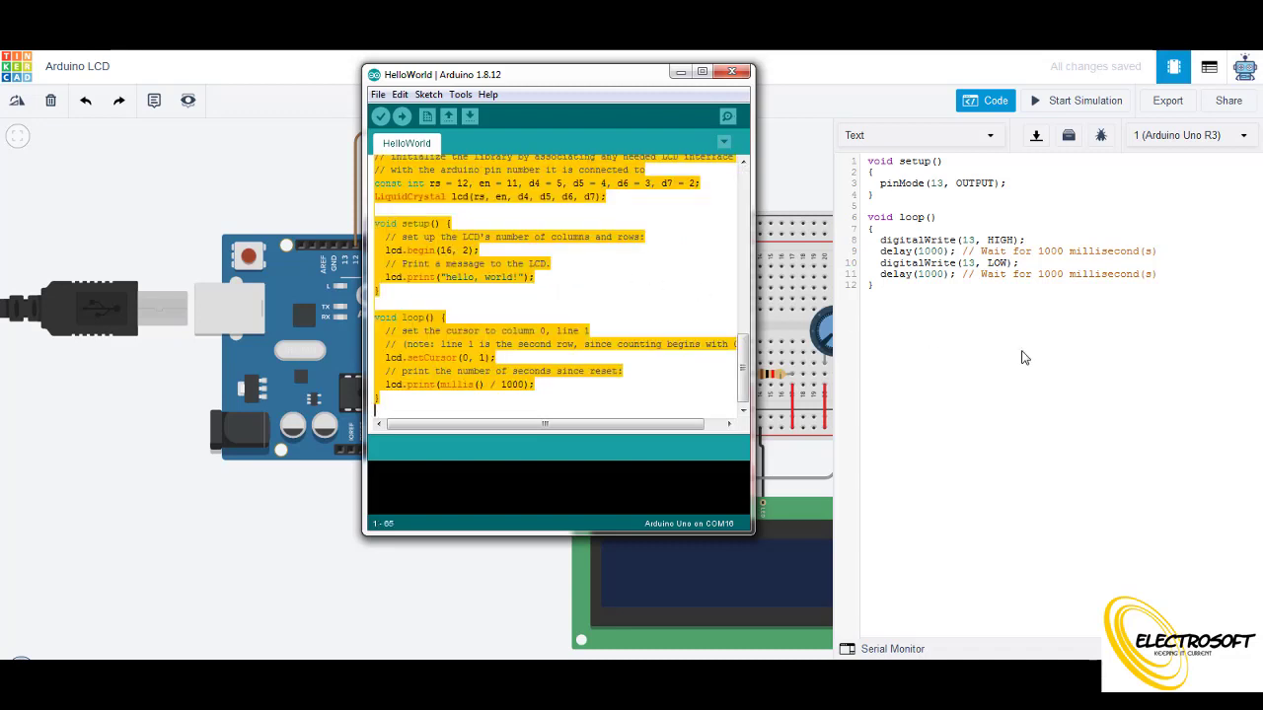
# Return to Tinkercad and replace all the default blink code with the copied HelloWorld sketch.
pyautogui.click(1024, 357)
pyautogui.hotkey('ctrl', 'a')
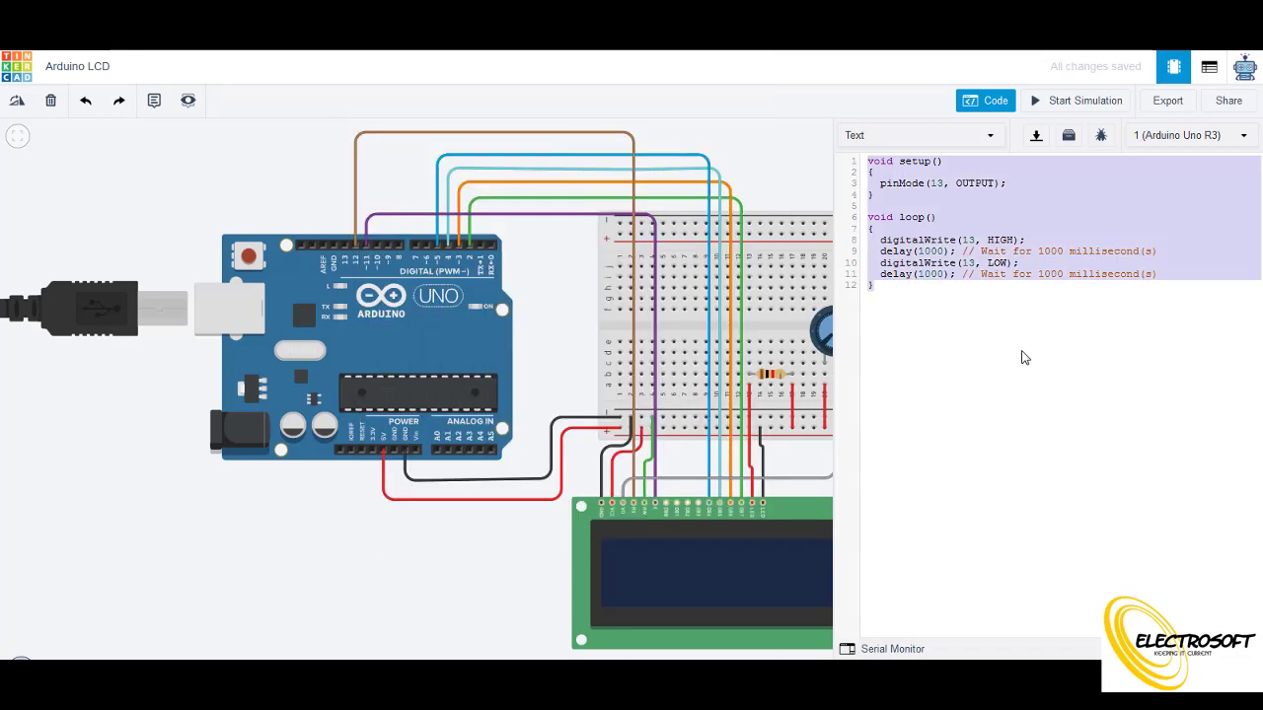
pyautogui.hotkey('ctrl', 'v')
pyautogui.scroll(10, 1093, 340)
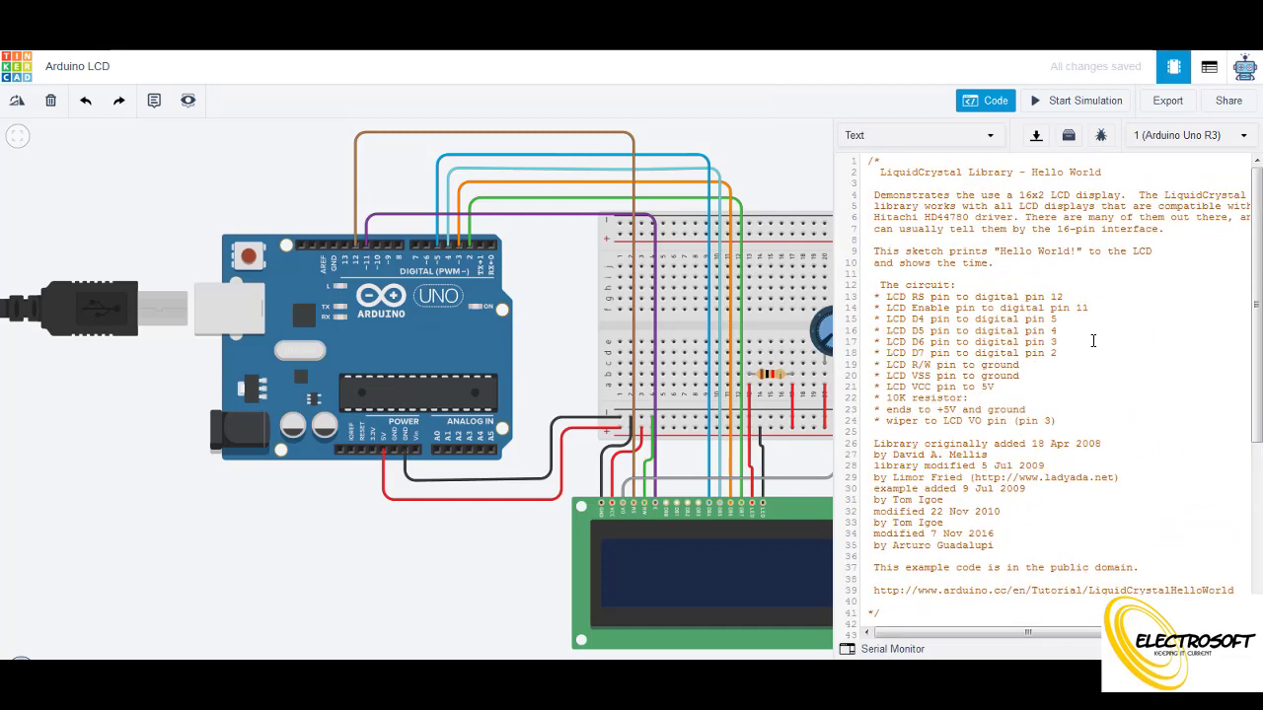
# Start the simulation and turn the potentiometer knob clockwise to adjust the LCD contrast.
pyautogui.click(1084, 106)
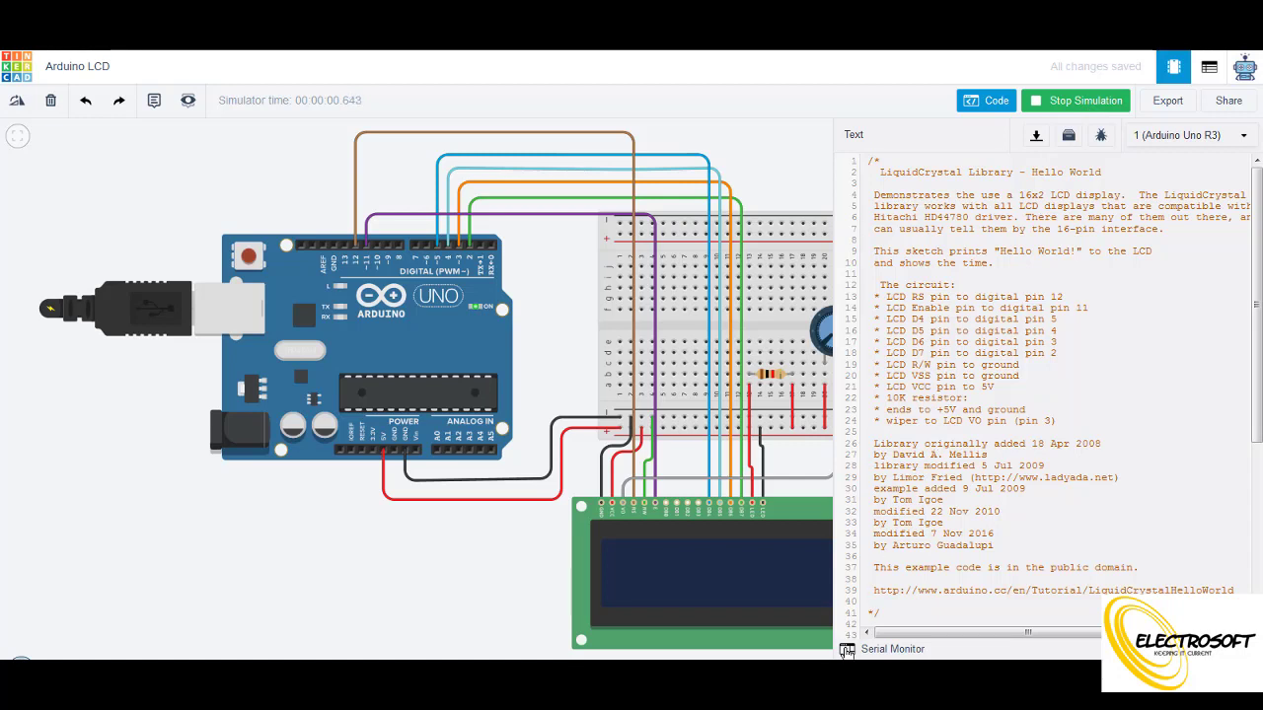
pyautogui.click(847, 651)
pyautogui.click(848, 536)
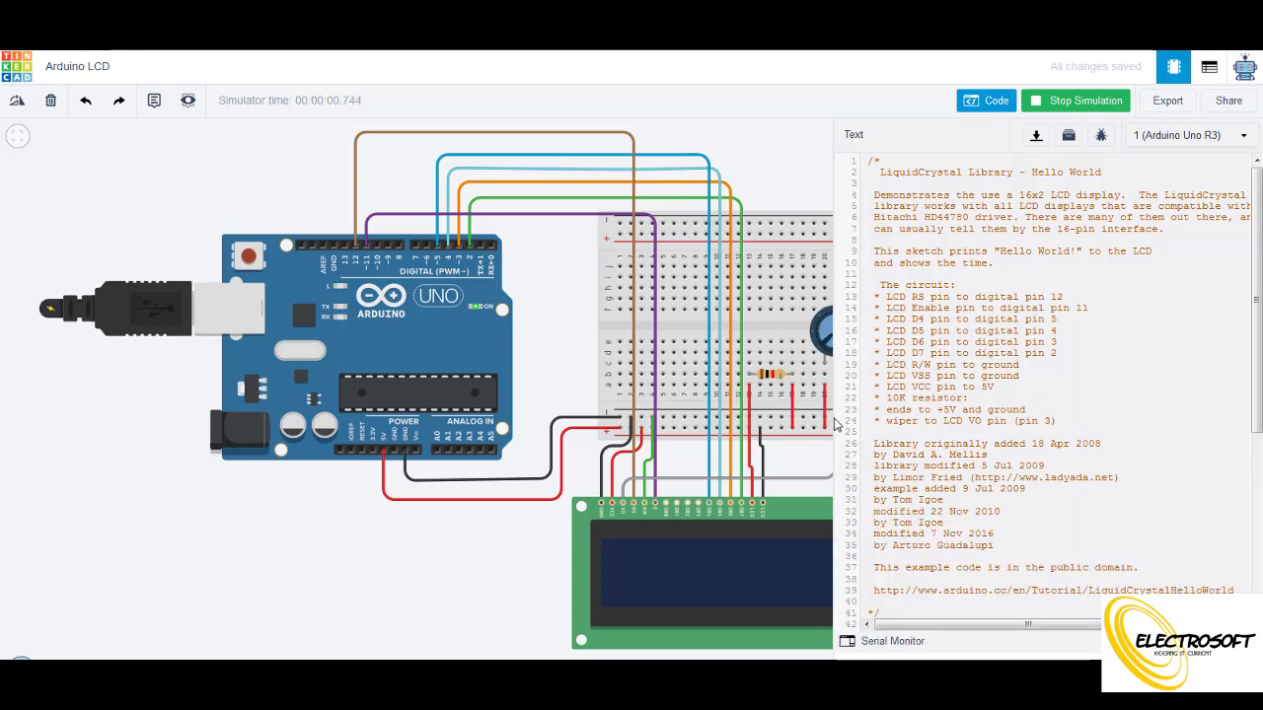
pyautogui.moveTo(496, 563); pyautogui.dragTo(412, 551)
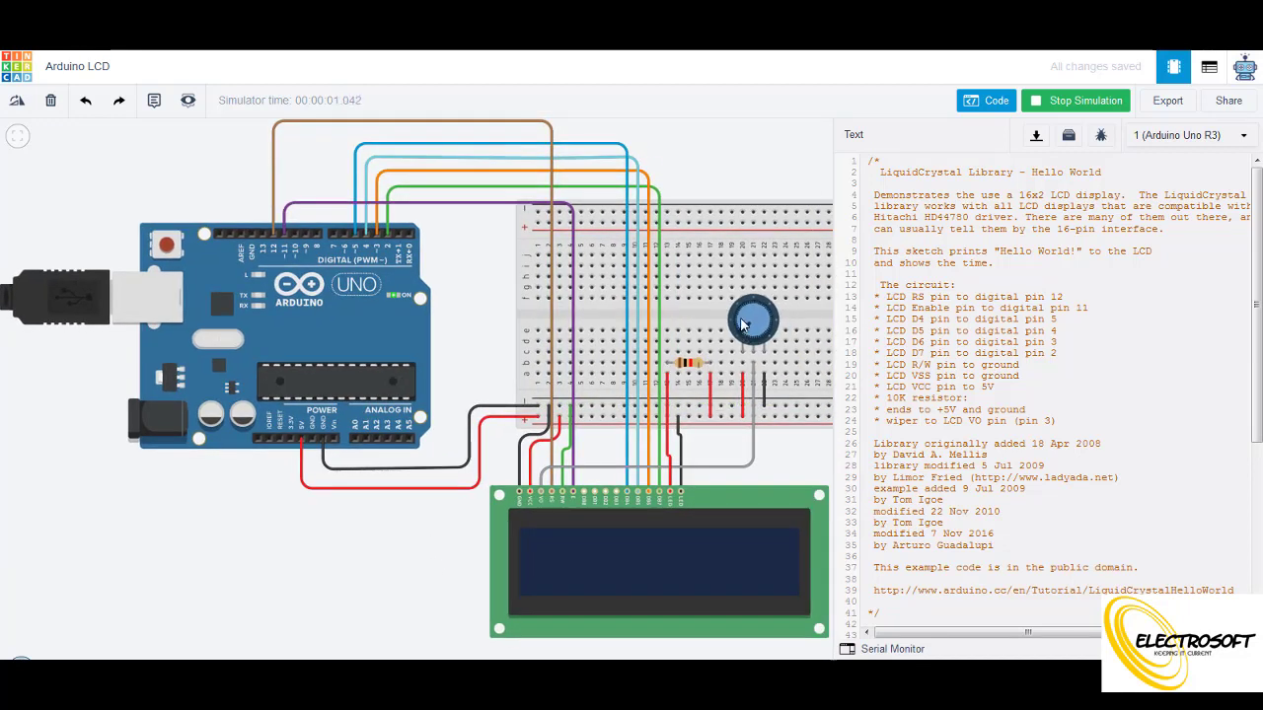
pyautogui.moveTo(762, 329)
pyautogui.mouseDown()
pyautogui.moveTo(753, 347)
pyautogui.moveTo(766, 341)
pyautogui.mouseUp()
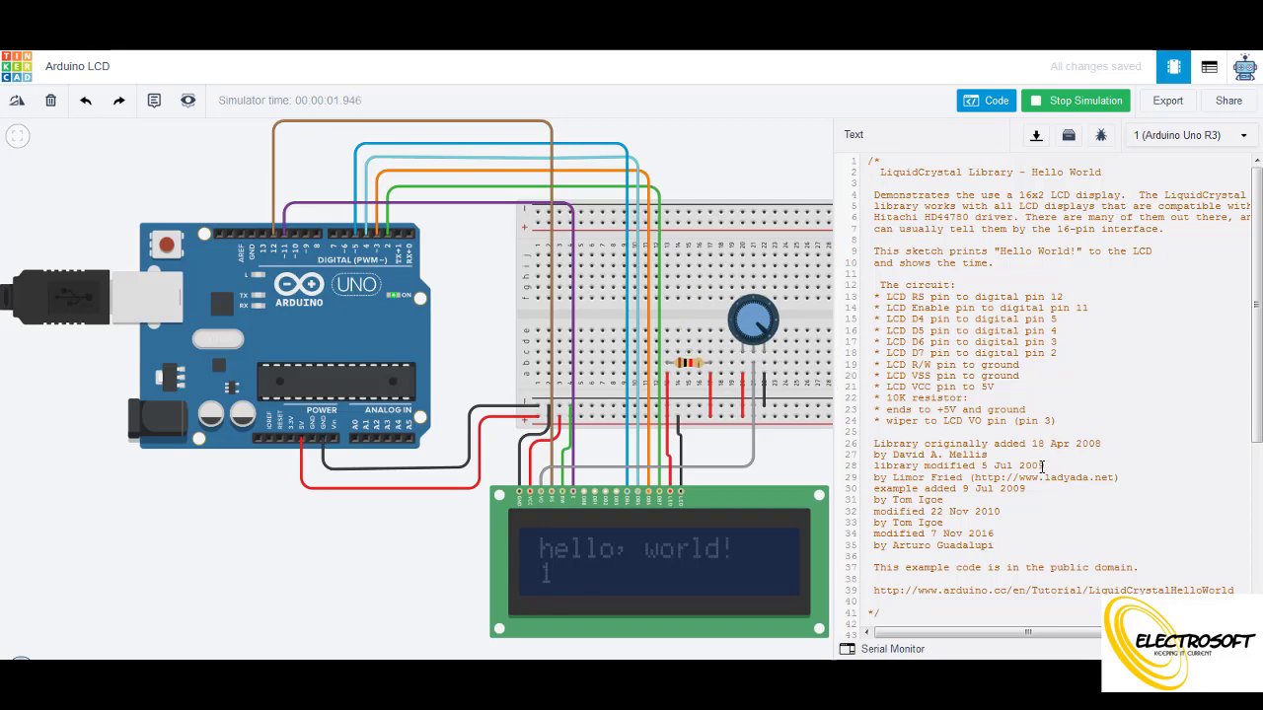
# Review the sketch's setup and loop code, test the Arduino's reset button and the contrast knob, and stop the simulation.
pyautogui.scroll(-5, 1042, 466)
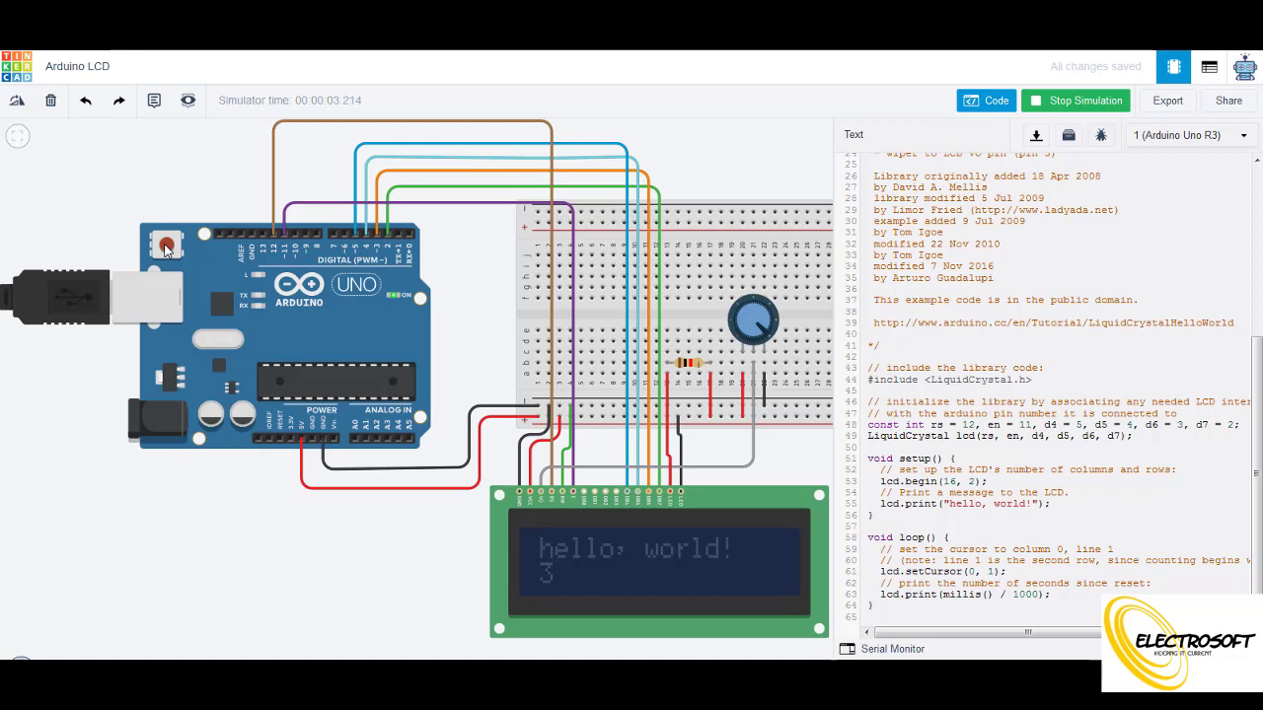
pyautogui.click(166, 248)
pyautogui.moveTo(766, 333)
pyautogui.mouseDown()
pyautogui.moveTo(754, 307)
pyautogui.moveTo(771, 316)
pyautogui.moveTo(764, 327)
pyautogui.mouseUp()
pyautogui.click(1085, 100)
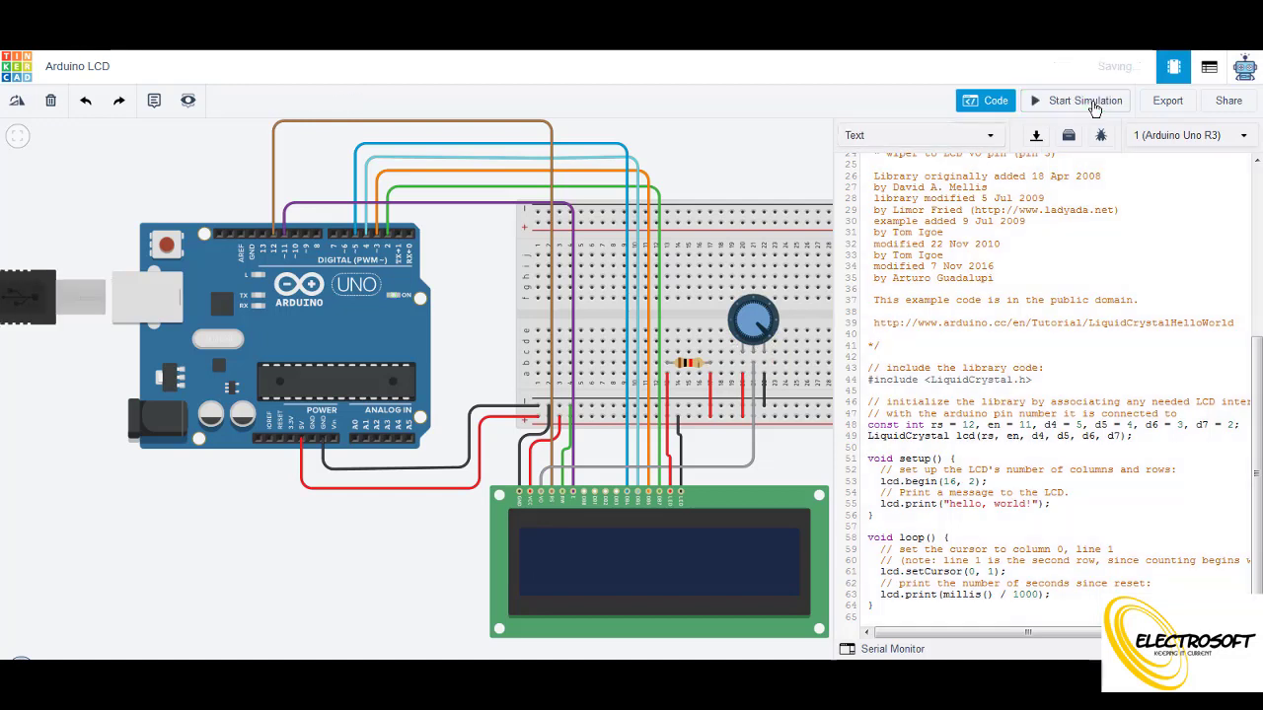
# Set the potentiometer's resistance to 10 kΩ.
pyautogui.click(761, 330)
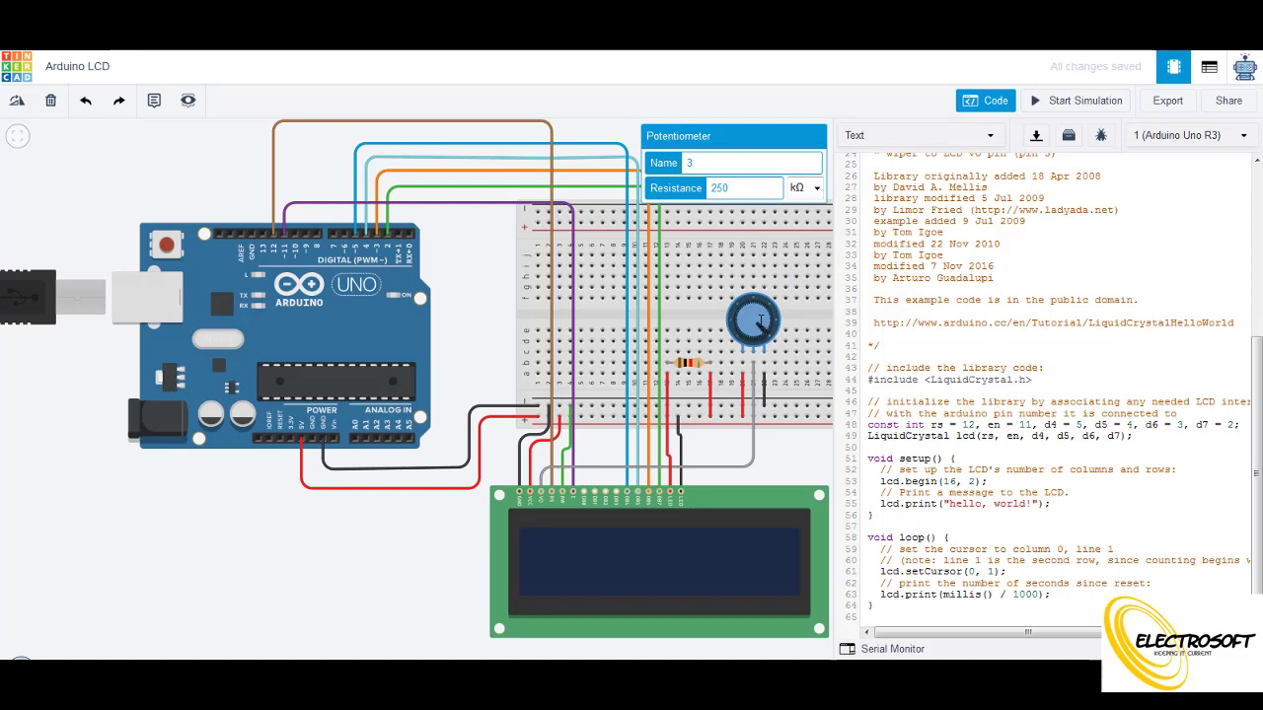
pyautogui.click(738, 188)
pyautogui.moveTo(738, 187); pyautogui.dragTo(697, 187)
pyautogui.write('10')
# Run the simulation again and turn the potentiometer knob to test the LCD contrast with the new resistance.
pyautogui.click(1071, 101)
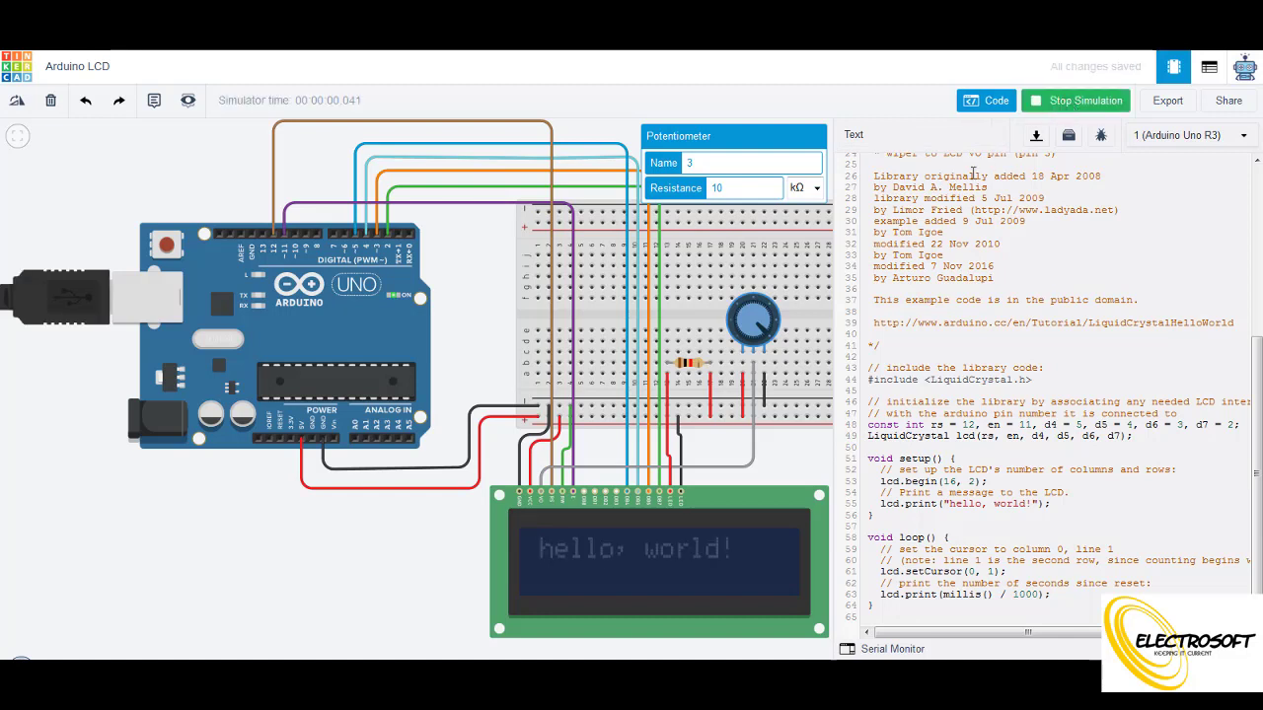
pyautogui.moveTo(750, 314); pyautogui.dragTo(754, 314)
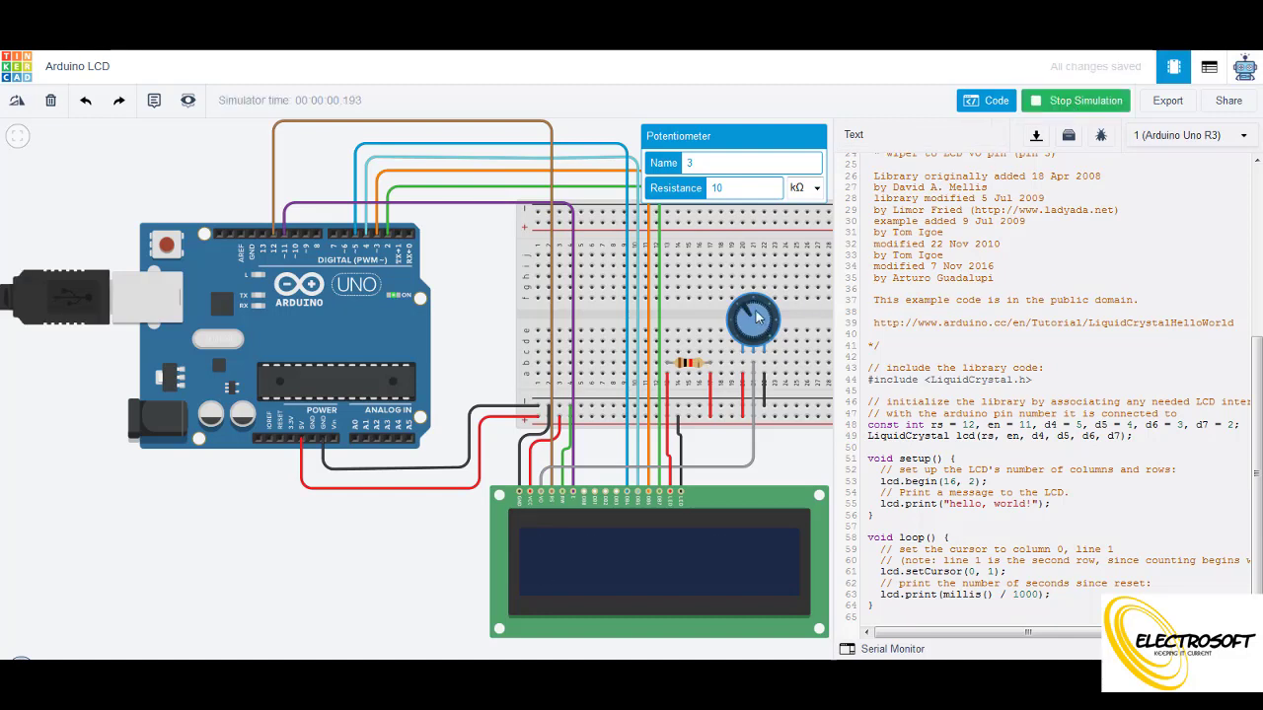